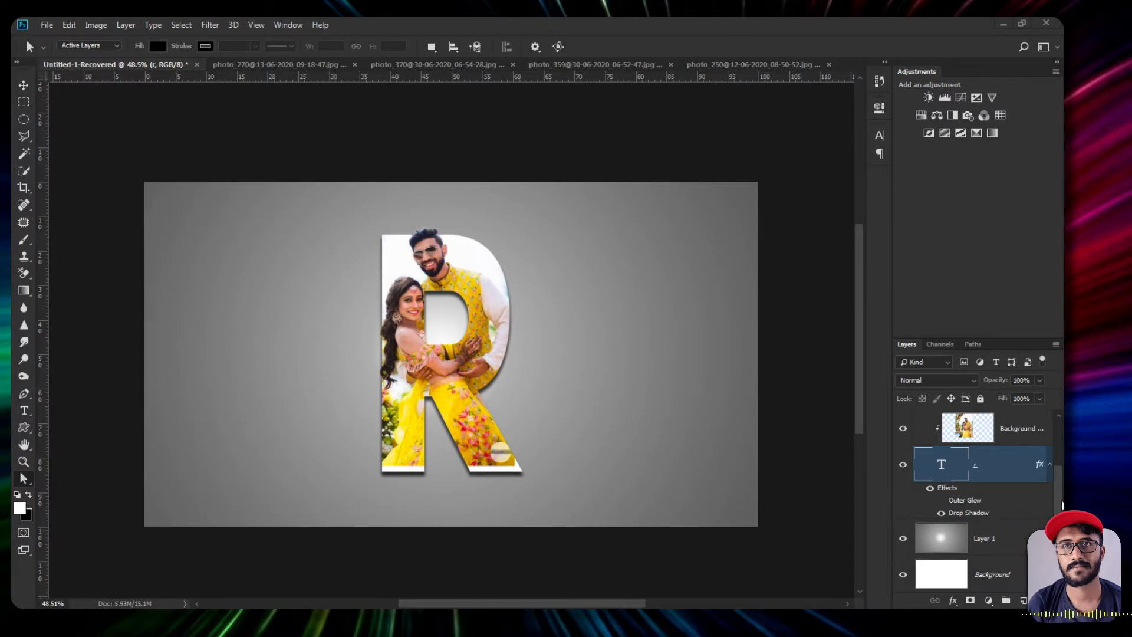
# - Examine how the man's head overlaps the R in the finished composite, with the masked couple layer hidden and shown
pyautogui.scroll(2, 1057, 451)
pyautogui.click(904, 429)
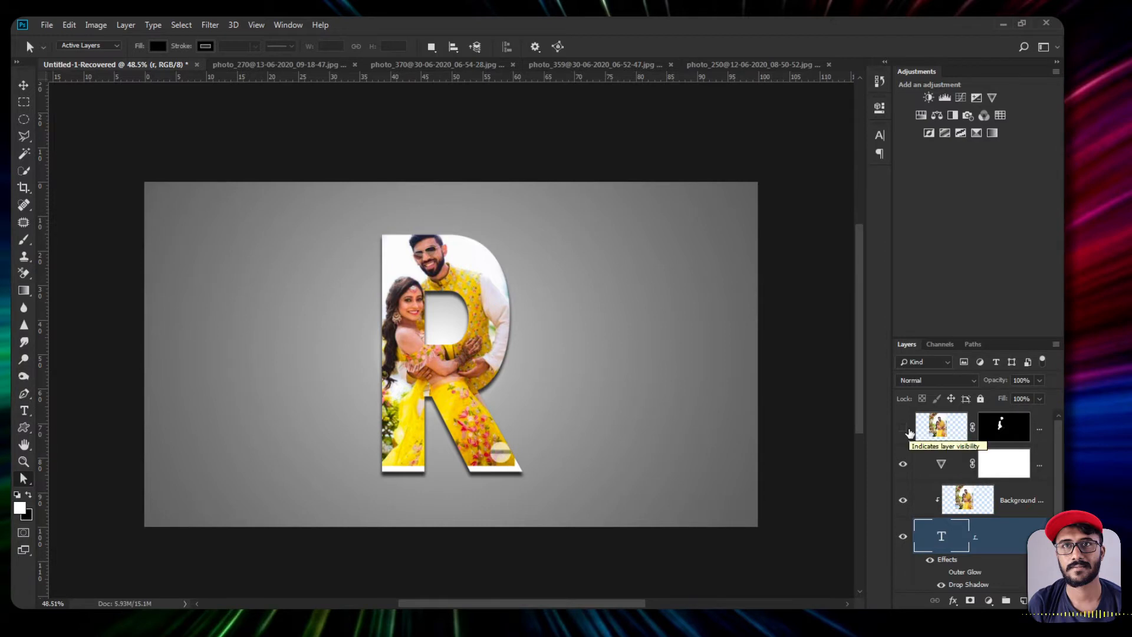
pyautogui.click(908, 431)
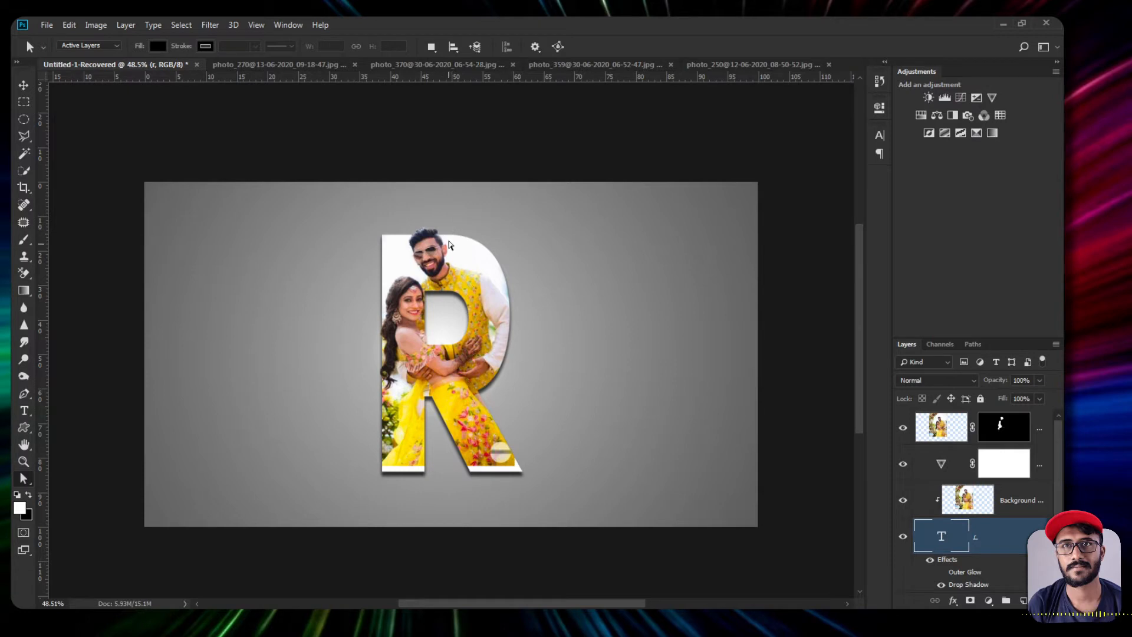
pyautogui.click(902, 429)
pyautogui.scroll(5, 492, 296)
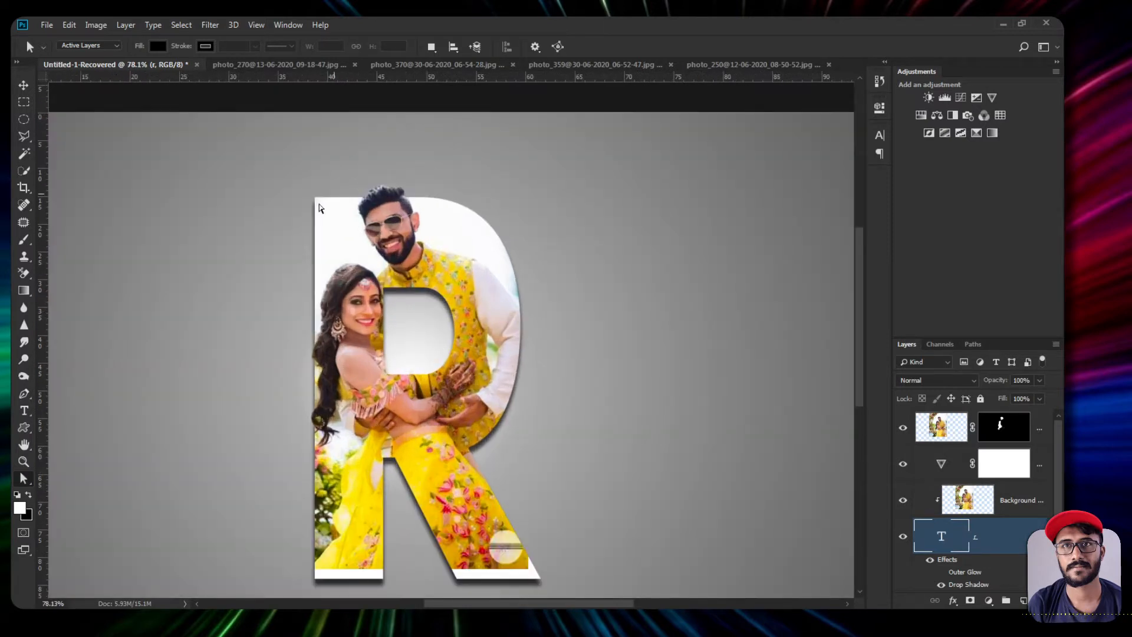
pyautogui.click(903, 430)
pyautogui.click(902, 430)
pyautogui.scroll(-5, 525, 315)
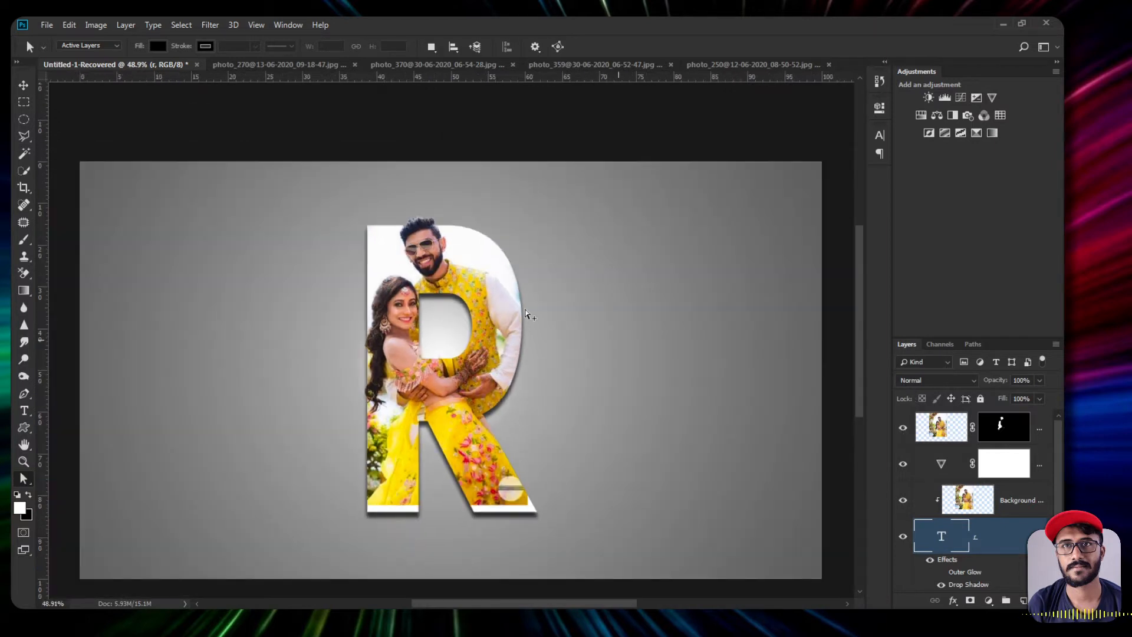
pyautogui.scroll(2, 519, 323)
pyautogui.scroll(-1, 515, 335)
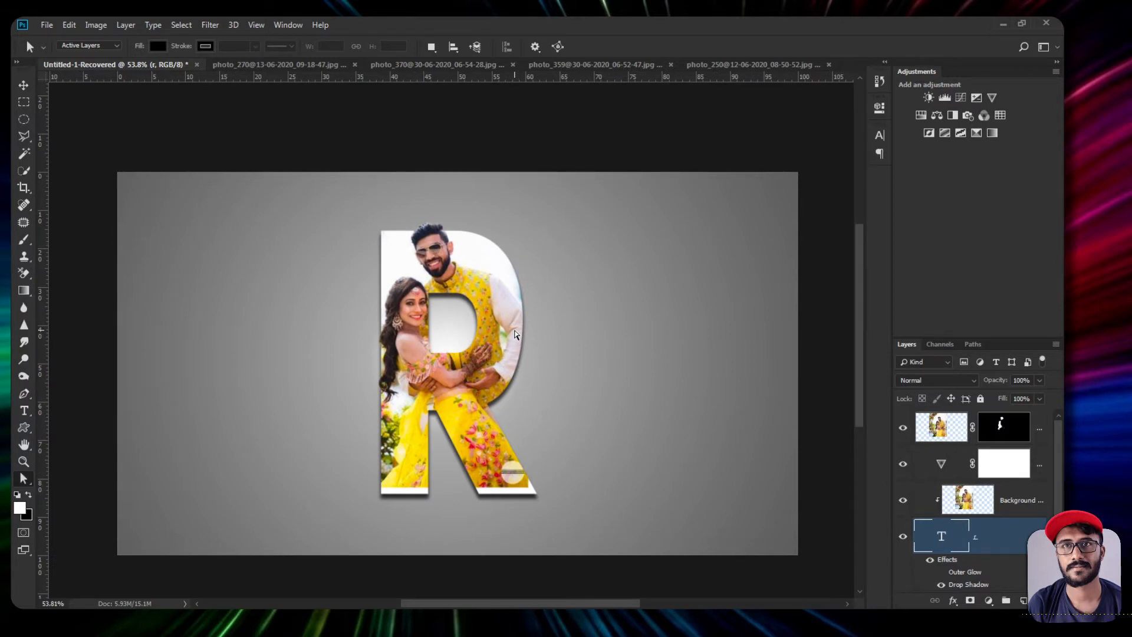
pyautogui.scroll(-2, 901, 494)
pyautogui.scroll(2, 901, 494)
pyautogui.scroll(-2, 902, 498)
pyautogui.scroll(2, 970, 522)
# - Group all layers above the white Background layer and hide the group
pyautogui.click(1044, 435)
pyautogui.scroll(-2, 1027, 463)
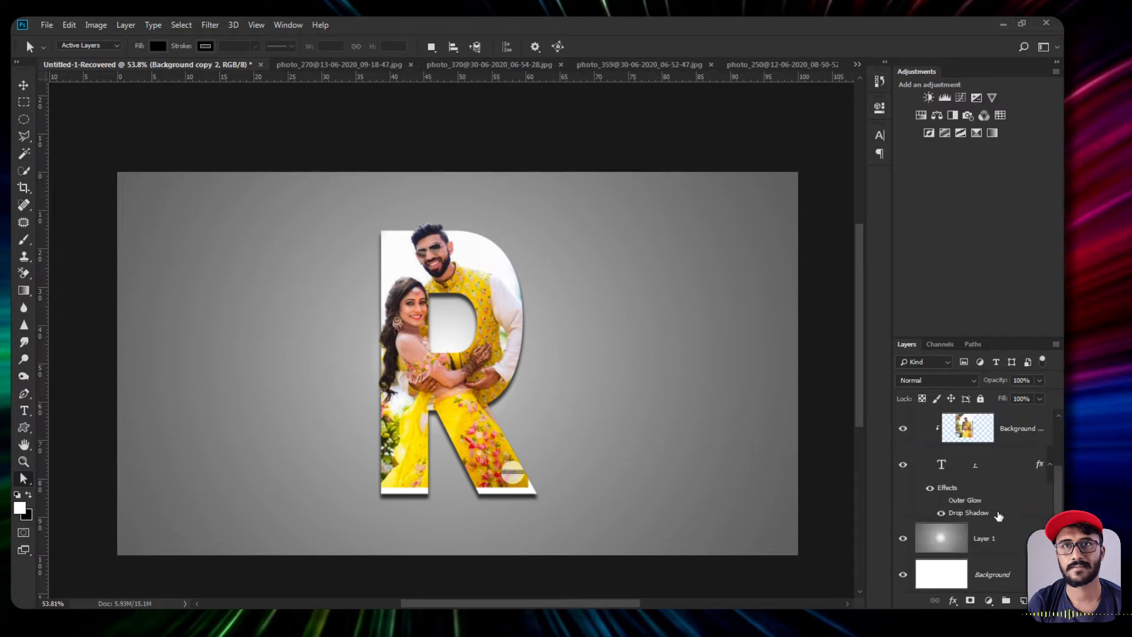
pyautogui.keyDown('shift'); pyautogui.click(1002, 538); pyautogui.keyUp('shift')
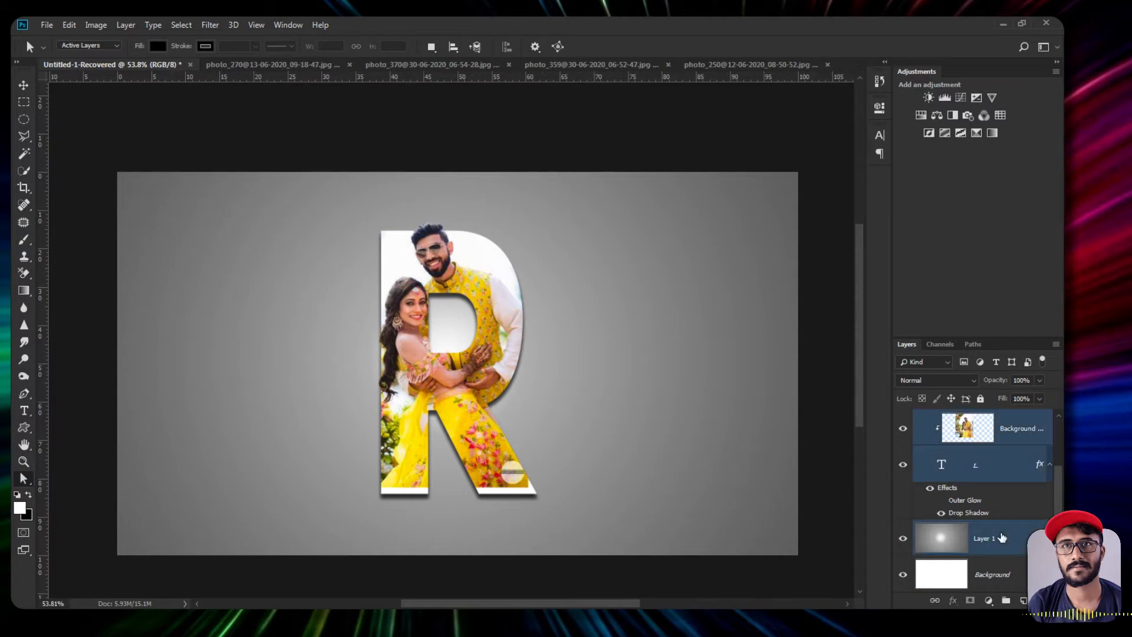
pyautogui.hotkey('ctrl', 'g')
pyautogui.click(902, 417)
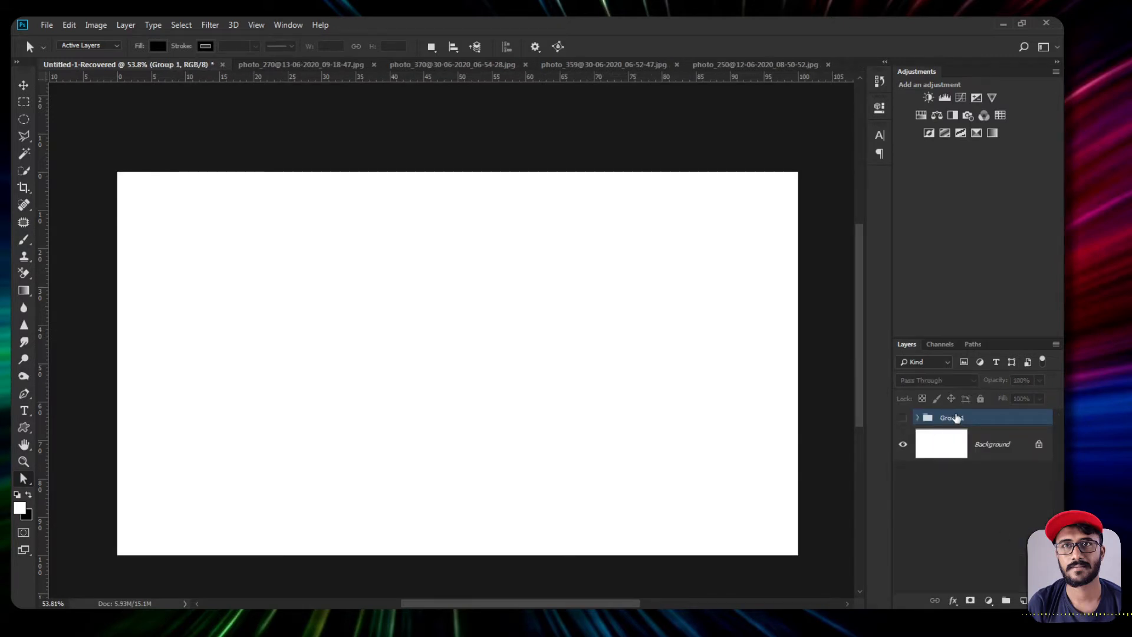
# - Rename the hidden layer group to "old"
pyautogui.doubleClick(956, 417)
pyautogui.write('old')
pyautogui.click(938, 527)
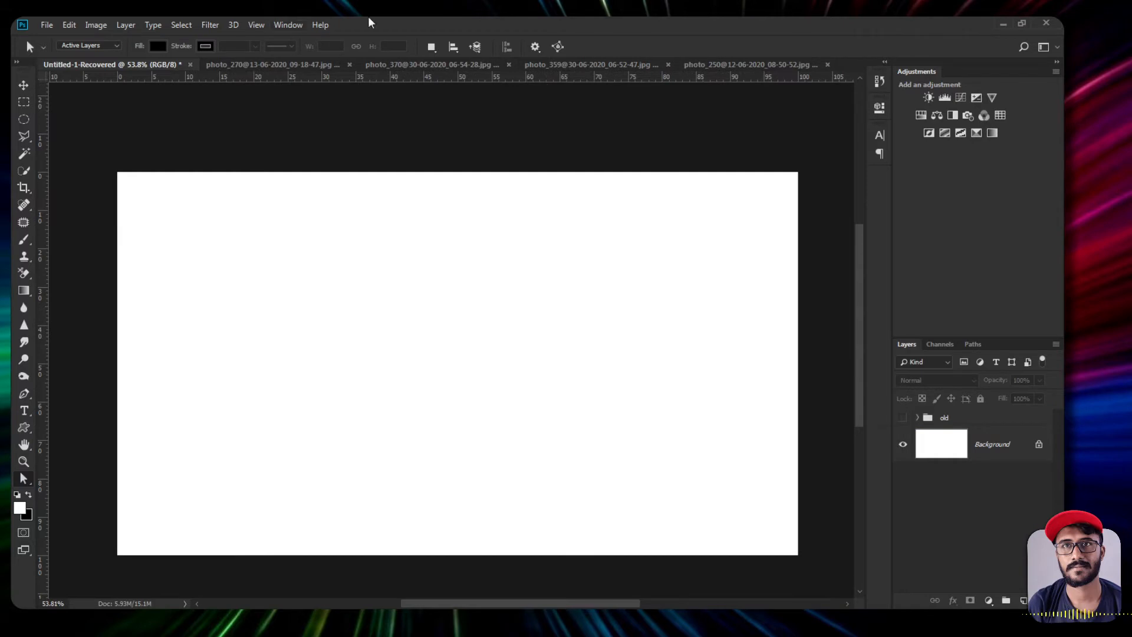
# - Look through the open couple photos and copy the photo_250 picture of the couple in yellow into the Untitled-1 document
pyautogui.click(293, 65)
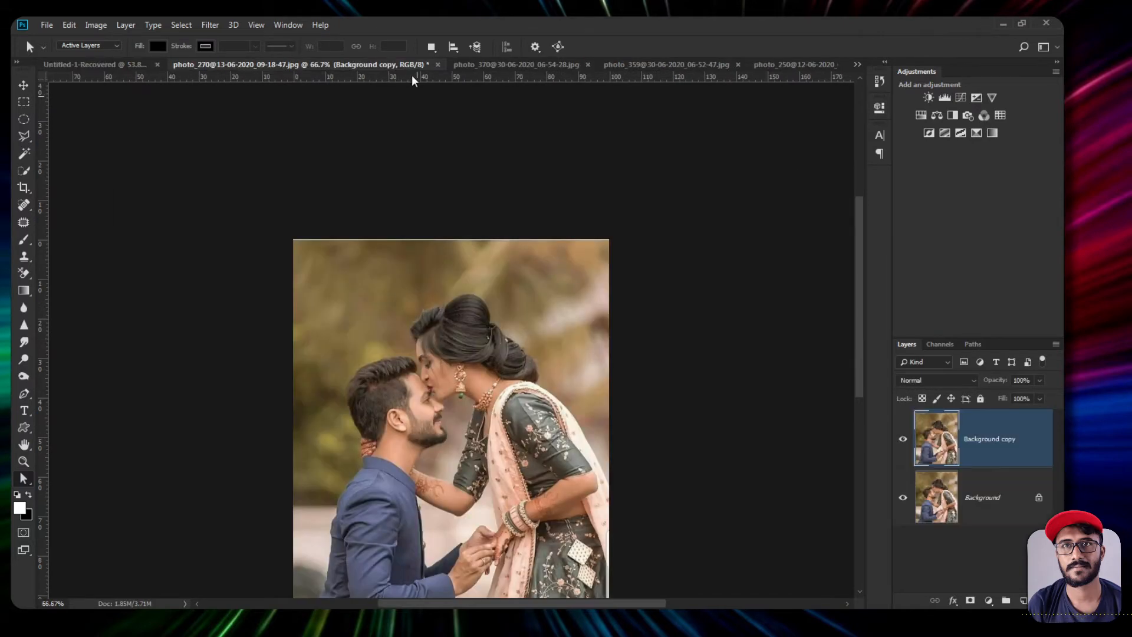
pyautogui.scroll(-2, 405, 196)
pyautogui.click(475, 64)
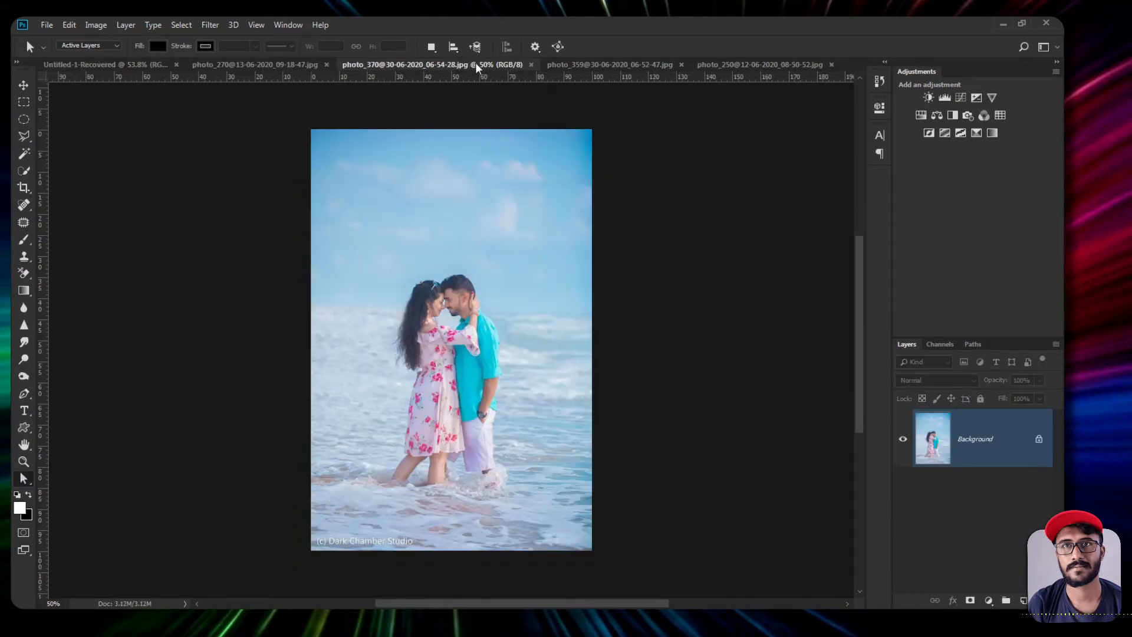
pyautogui.click(614, 65)
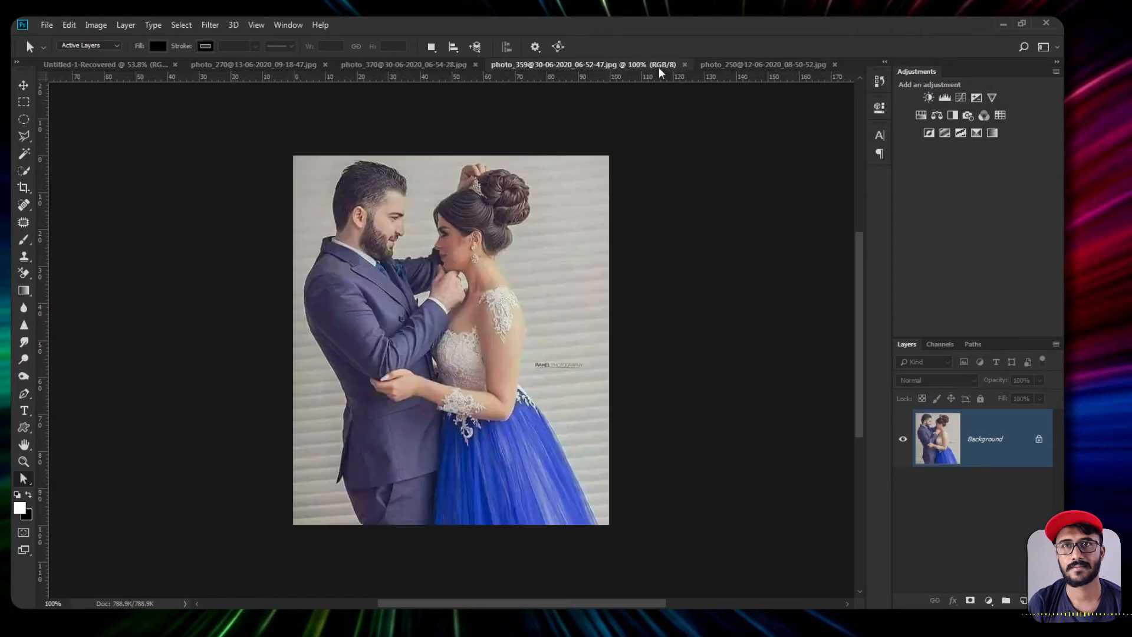
pyautogui.click(722, 64)
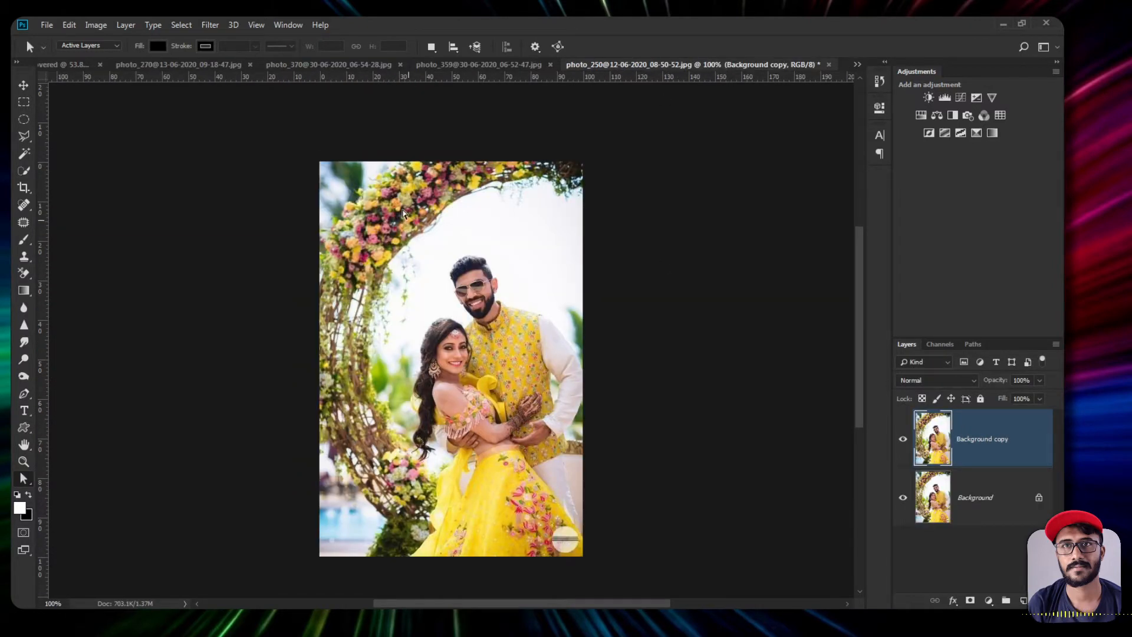
pyautogui.click(24, 85)
pyautogui.moveTo(511, 316); pyautogui.dragTo(405, 335)
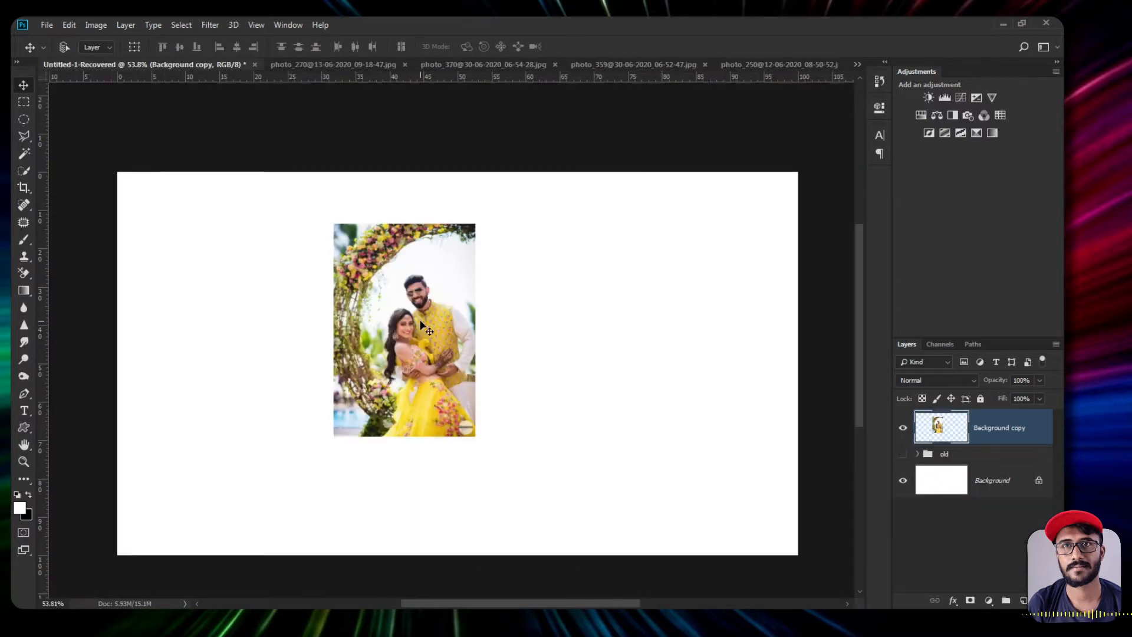
# - Scale the couple photo proportionally to about 136% and position it near the middle of the canvas
pyautogui.hotkey('ctrl', 't')
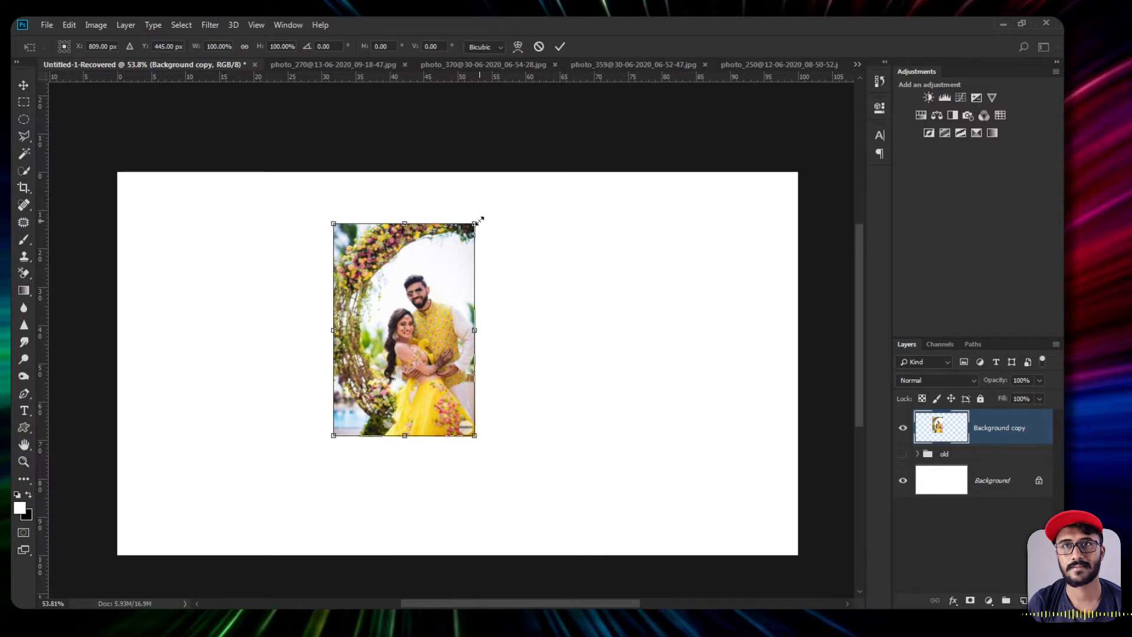
pyautogui.moveTo(479, 221); pyautogui.dragTo(561, 161)
pyautogui.hotkey('ctrl', 'z')
pyautogui.moveTo(475, 223); pyautogui.dragTo(540, 165)
pyautogui.moveTo(460, 244); pyautogui.dragTo(481, 306)
pyautogui.hotkey('ctrl', 'shift', 's', 'F10')
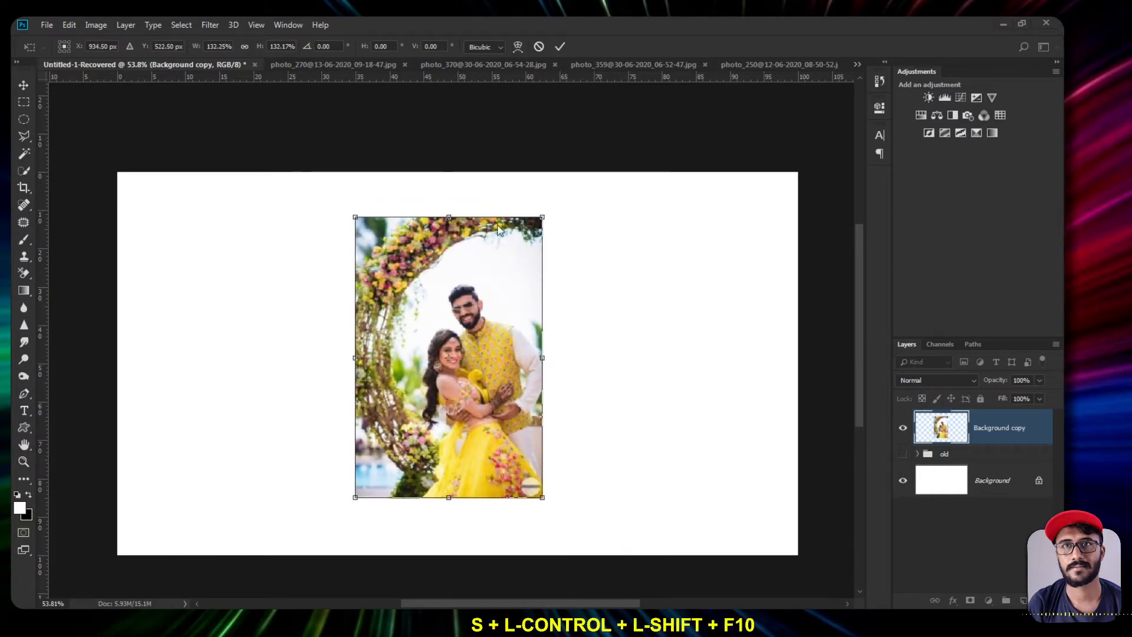
pyautogui.press('shift')
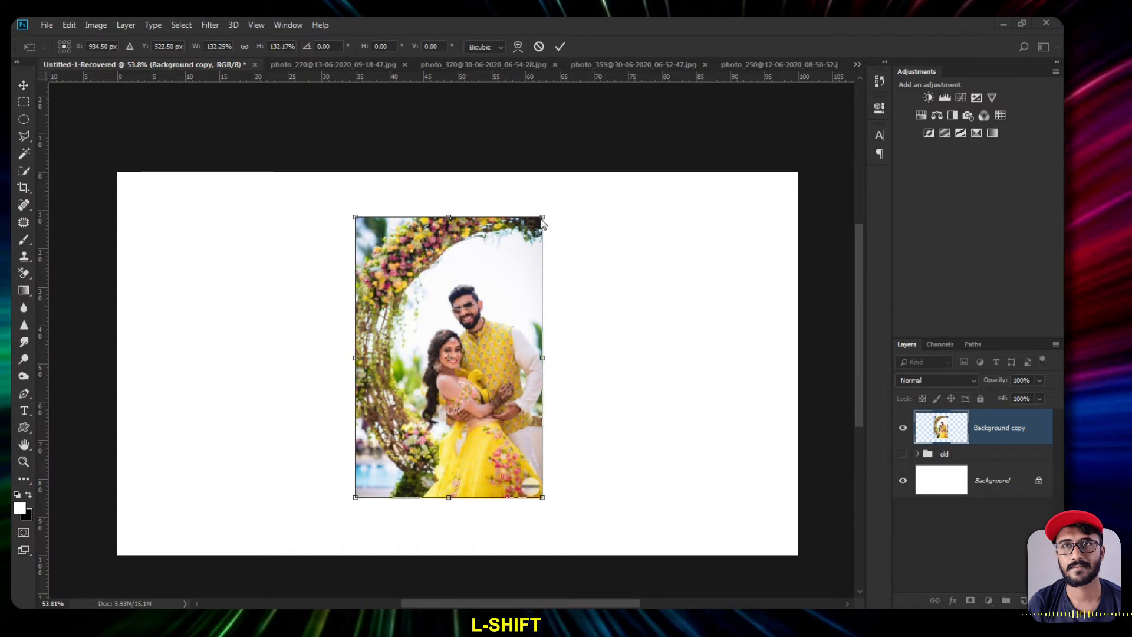
pyautogui.moveTo(542, 218)
pyautogui.mouseDown()
pyautogui.moveTo(562, 192)
pyautogui.moveTo(466, 338)
pyautogui.moveTo(475, 342)
pyautogui.moveTo(538, 235)
pyautogui.moveTo(561, 220)
pyautogui.moveTo(547, 209)
pyautogui.mouseUp()
pyautogui.moveTo(522, 281); pyautogui.dragTo(515, 300)
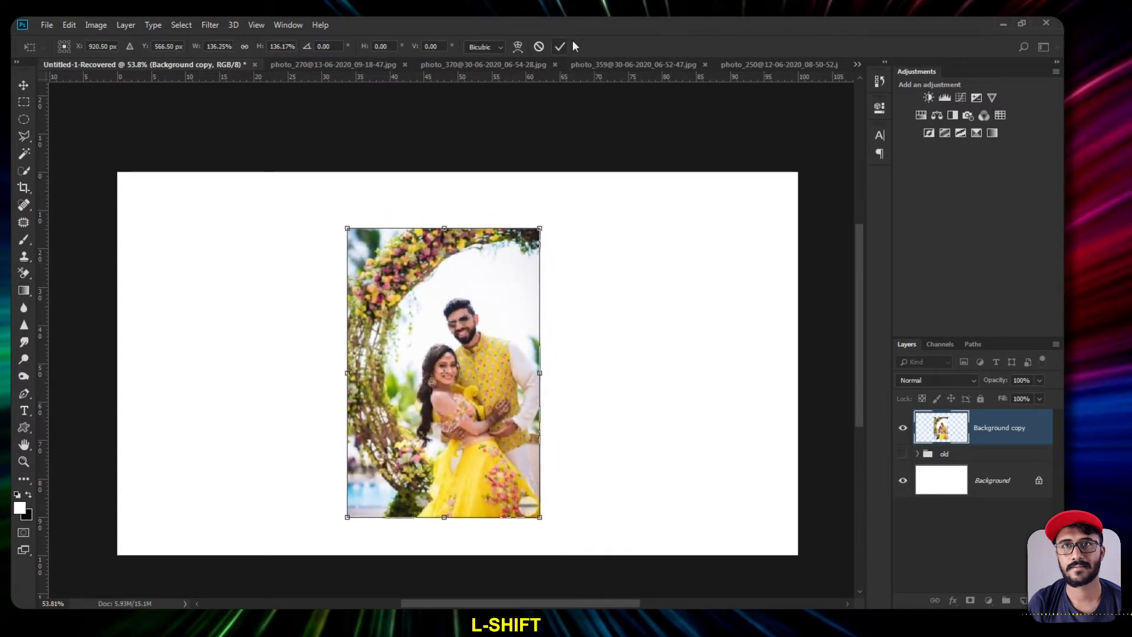
pyautogui.click(558, 43)
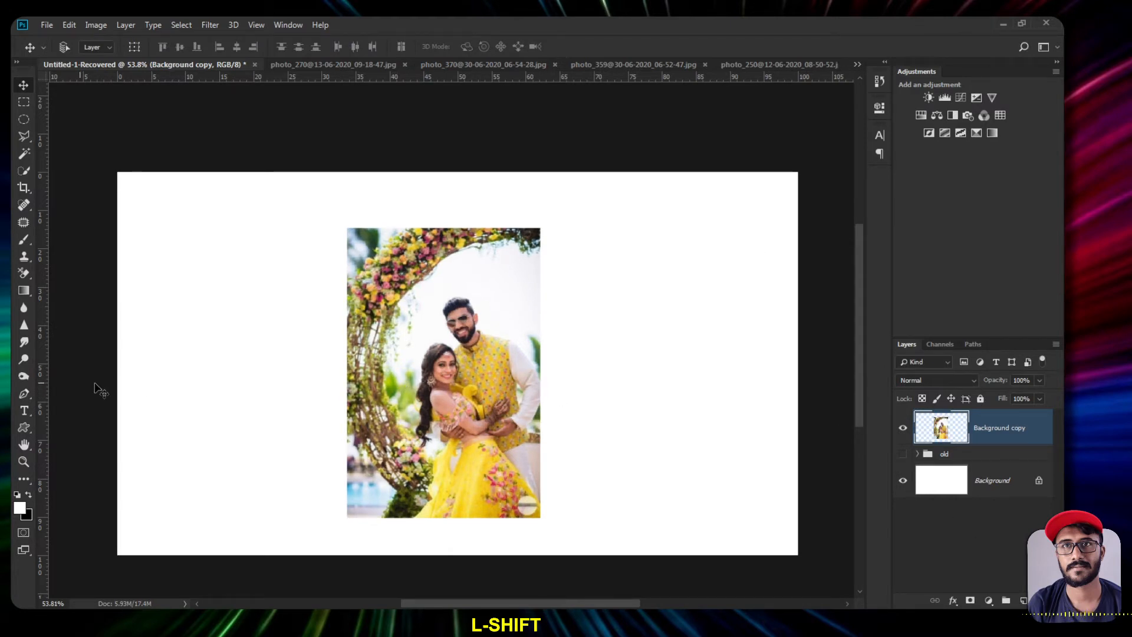
# - Add a black capital letter R in Uni Sans Heavy CAPS at 259.25 pt beside the photo
pyautogui.click(28, 411)
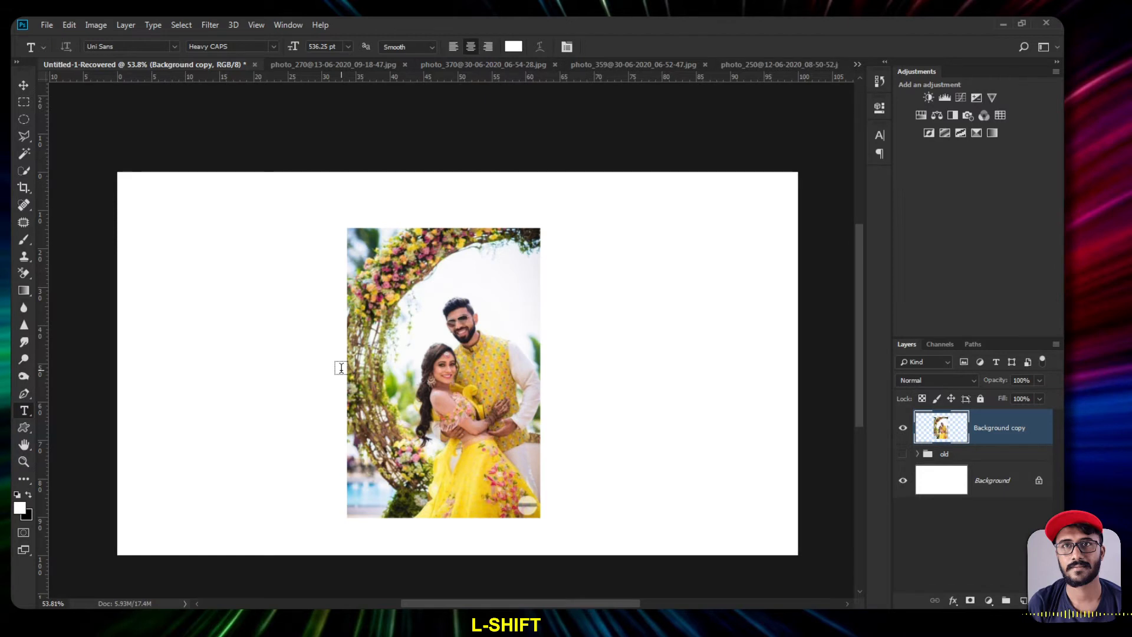
pyautogui.click(281, 364)
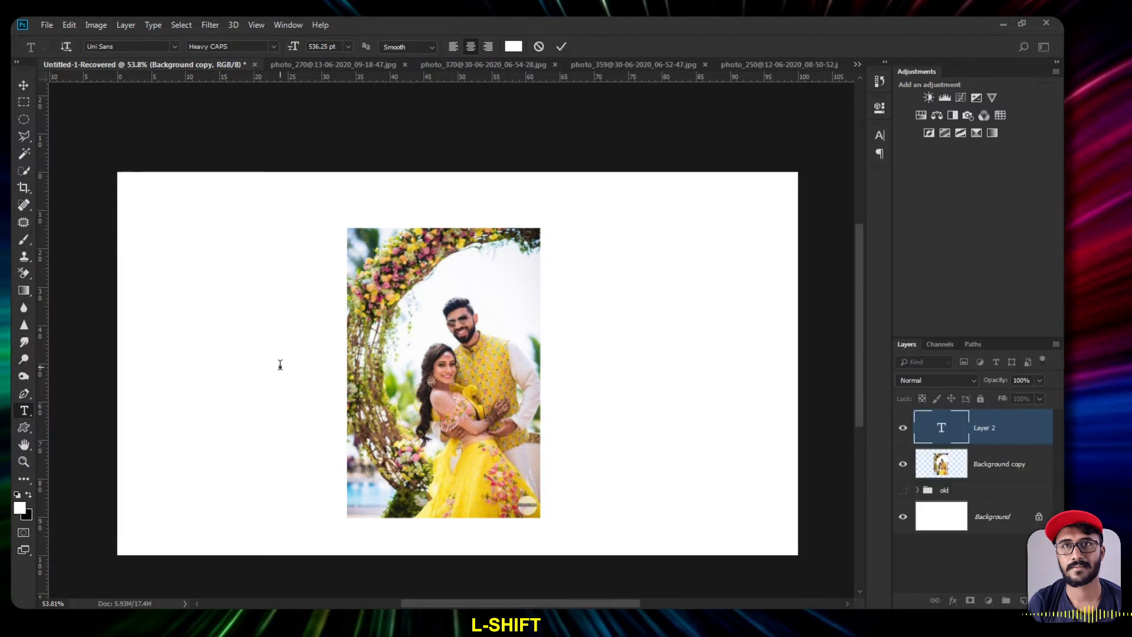
pyautogui.write('A')
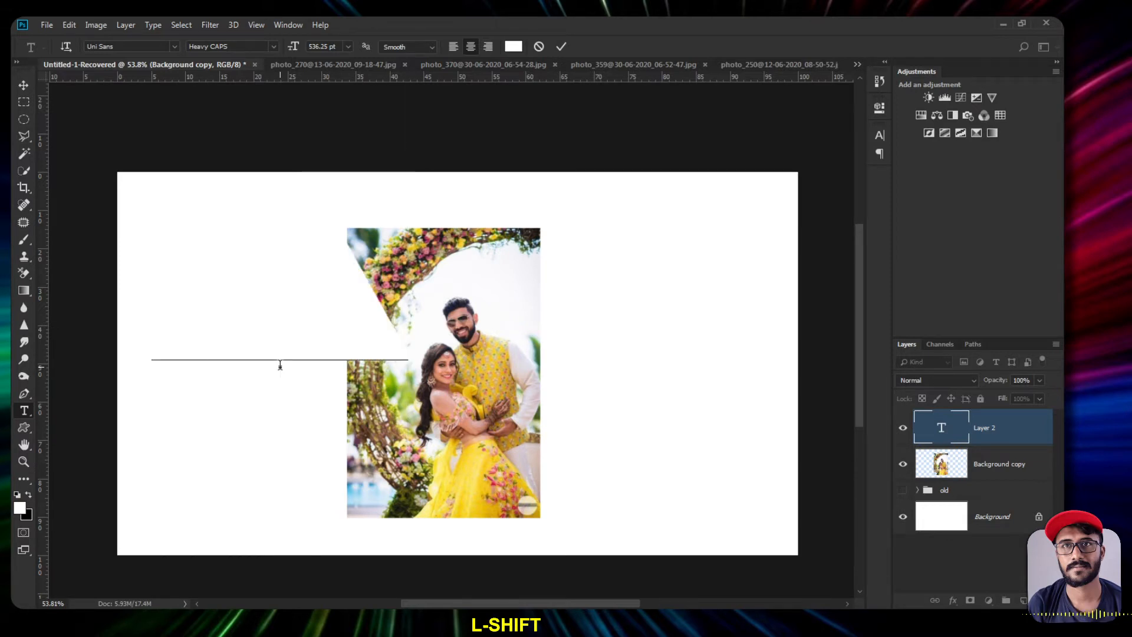
pyautogui.doubleClick(277, 369)
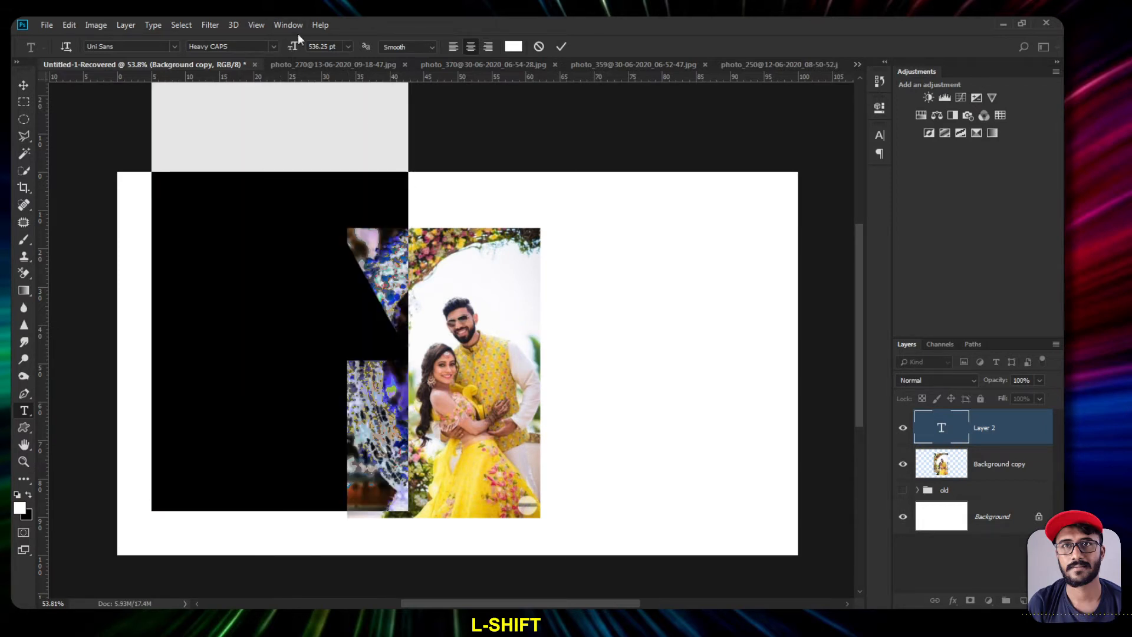
pyautogui.moveTo(293, 47); pyautogui.dragTo(114, 91)
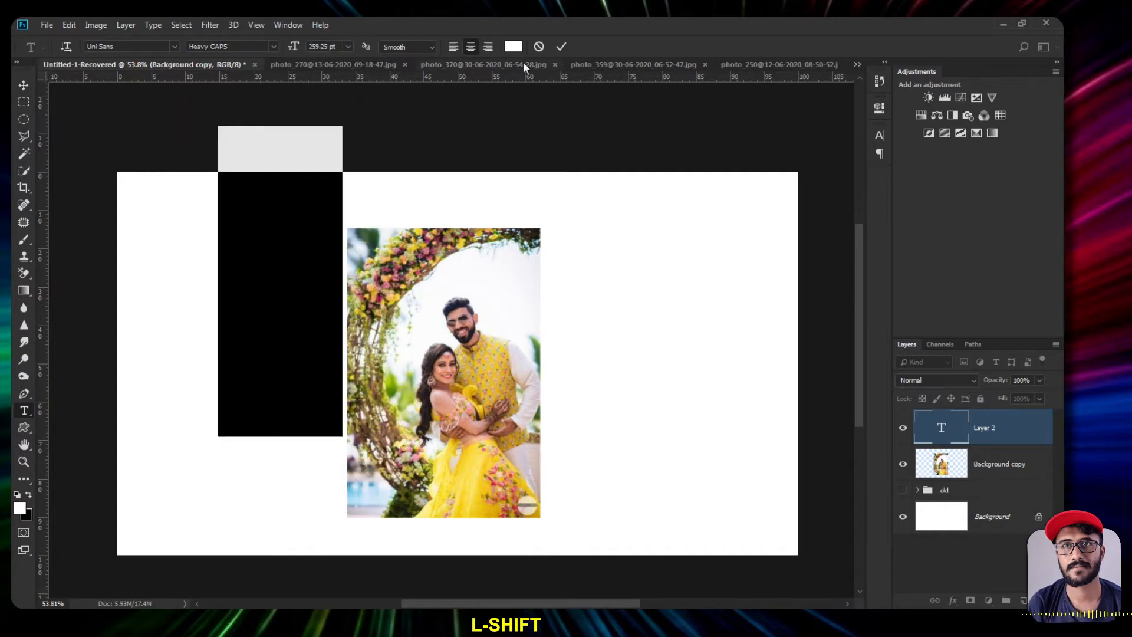
pyautogui.click(514, 47)
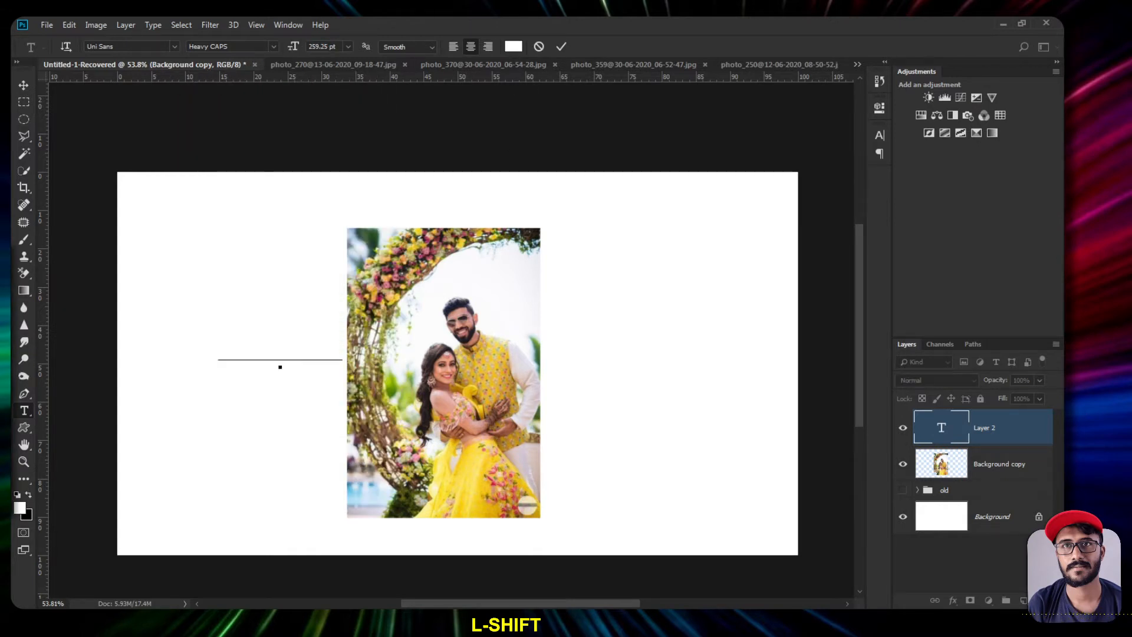
pyautogui.write('R')
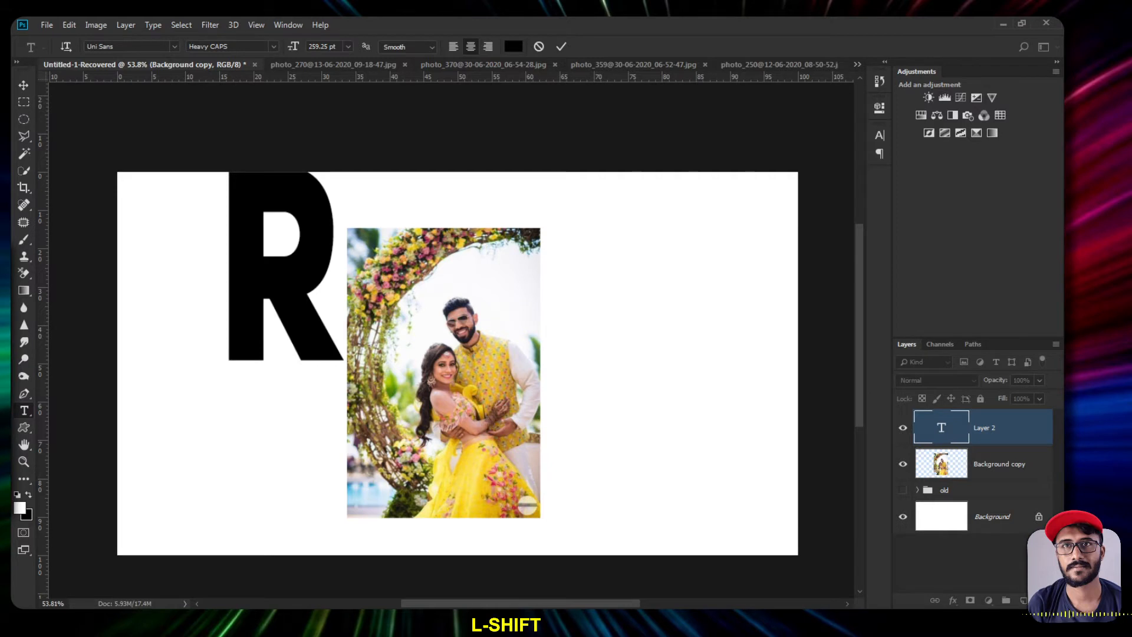
pyautogui.hotkey('shift', 'Left')
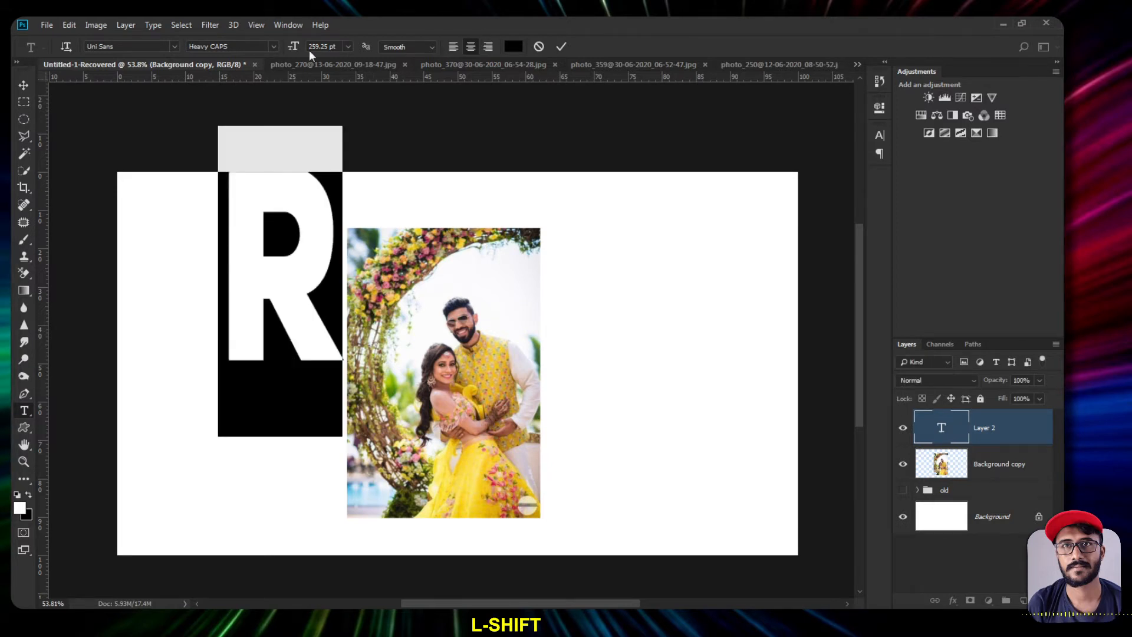
# - Move the letter R over the couple in the photo and lower its layer opacity to 54%
pyautogui.click(24, 86)
pyautogui.moveTo(263, 230); pyautogui.dragTo(450, 368)
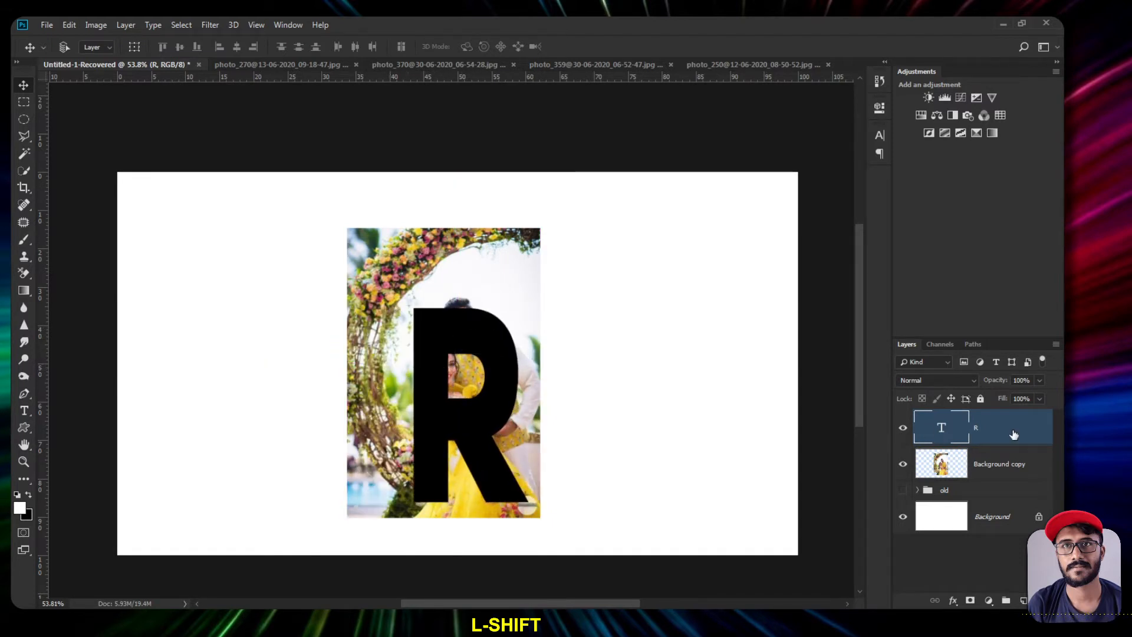
pyautogui.moveTo(997, 385); pyautogui.dragTo(965, 386)
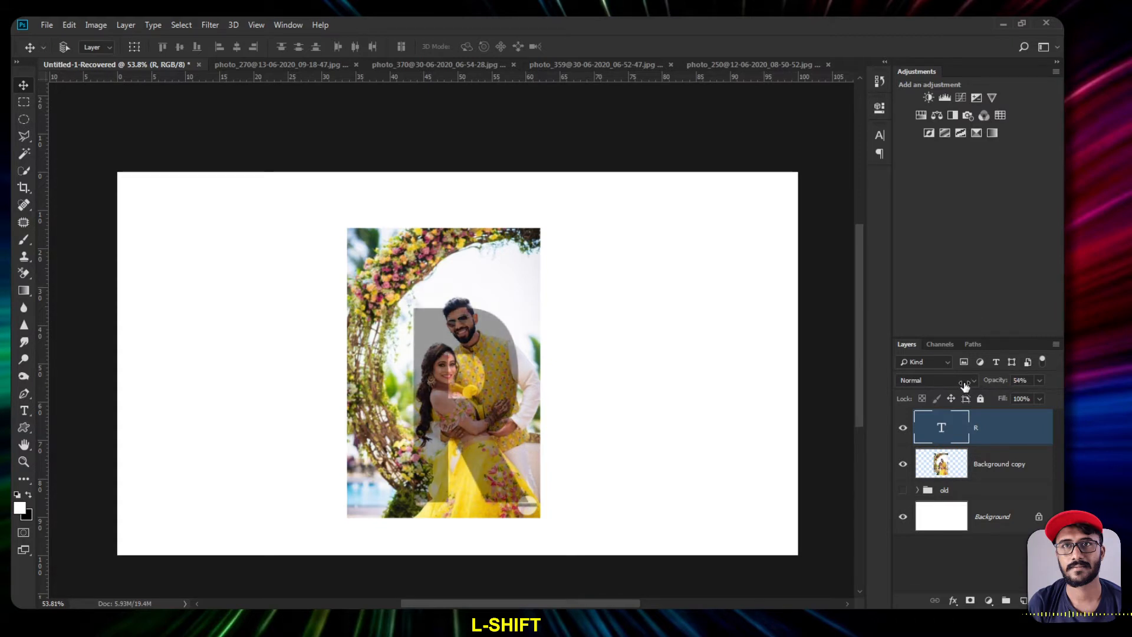
# - Align the semi-transparent R with the couple's bodies and scale it proportionally to about 106%
pyautogui.scroll(4, 407, 338)
pyautogui.scroll(-1, 450, 380)
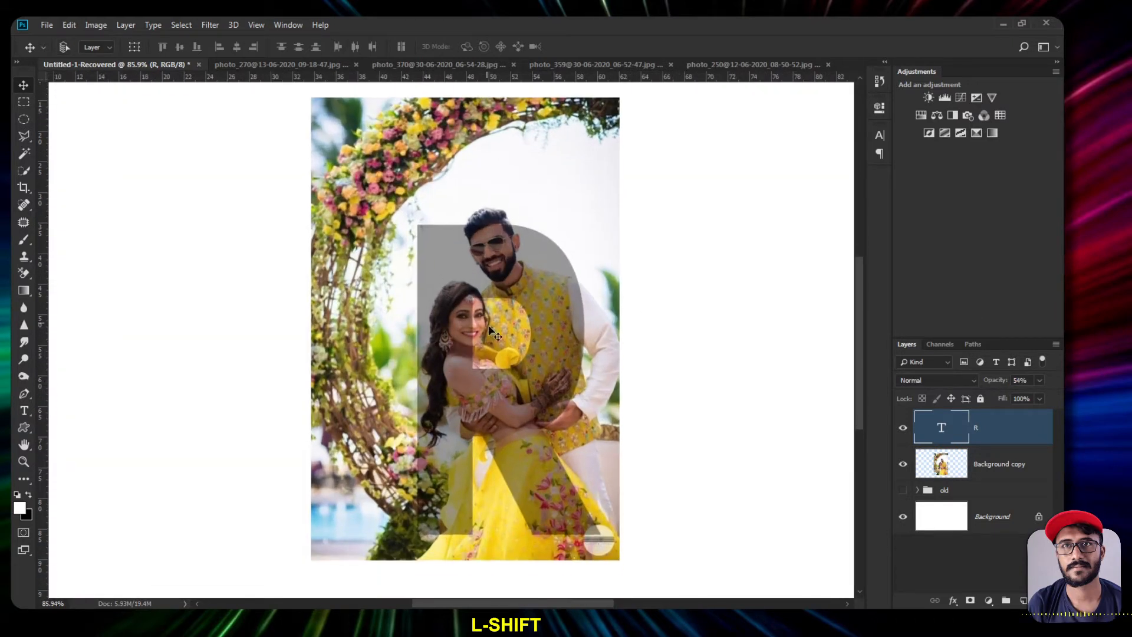
pyautogui.moveTo(503, 278)
pyautogui.mouseDown()
pyautogui.moveTo(501, 261)
pyautogui.moveTo(506, 285)
pyautogui.moveTo(514, 272)
pyautogui.mouseUp()
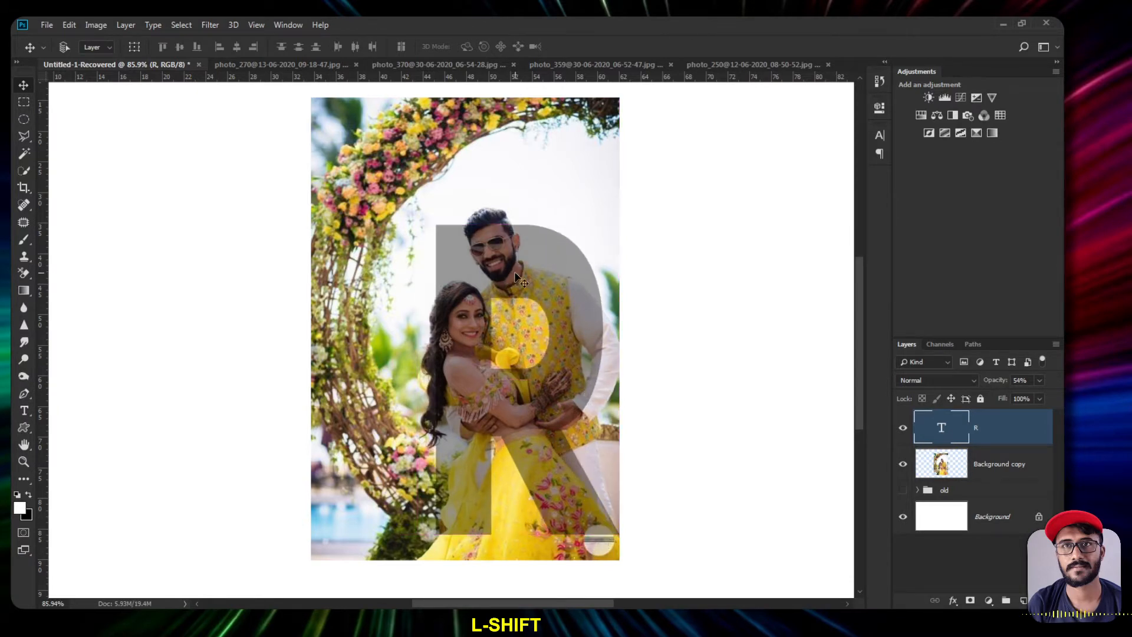
pyautogui.hotkey('ctrl', 't')
pyautogui.moveTo(619, 161); pyautogui.dragTo(644, 138)
pyautogui.moveTo(596, 245)
pyautogui.mouseDown()
pyautogui.moveTo(600, 267)
pyautogui.moveTo(596, 255)
pyautogui.mouseUp()
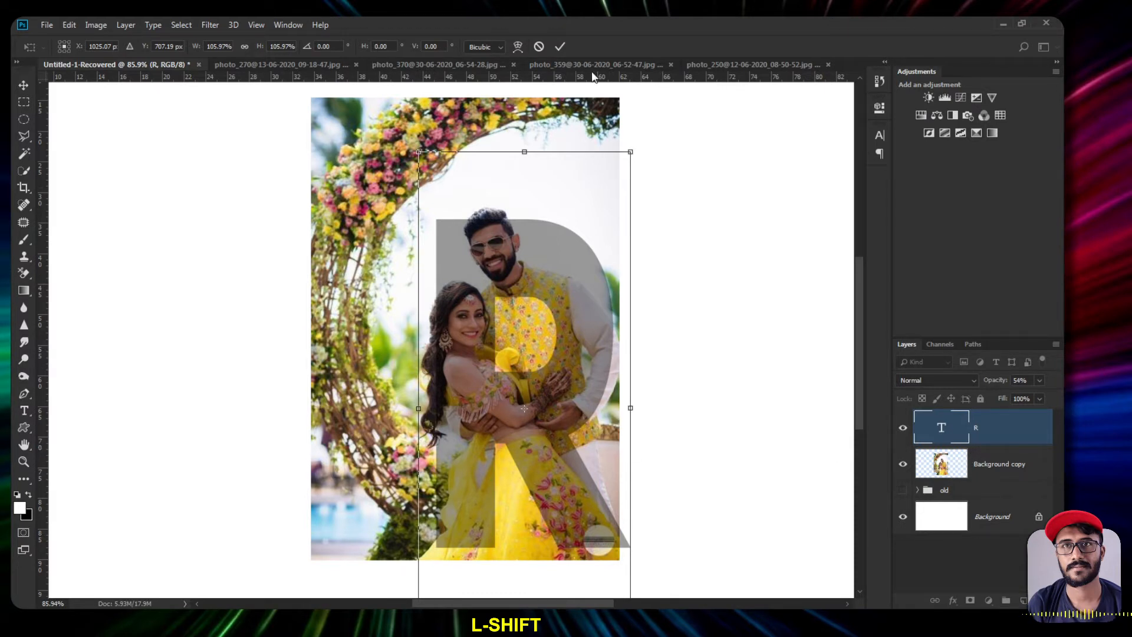
pyautogui.press('Return')
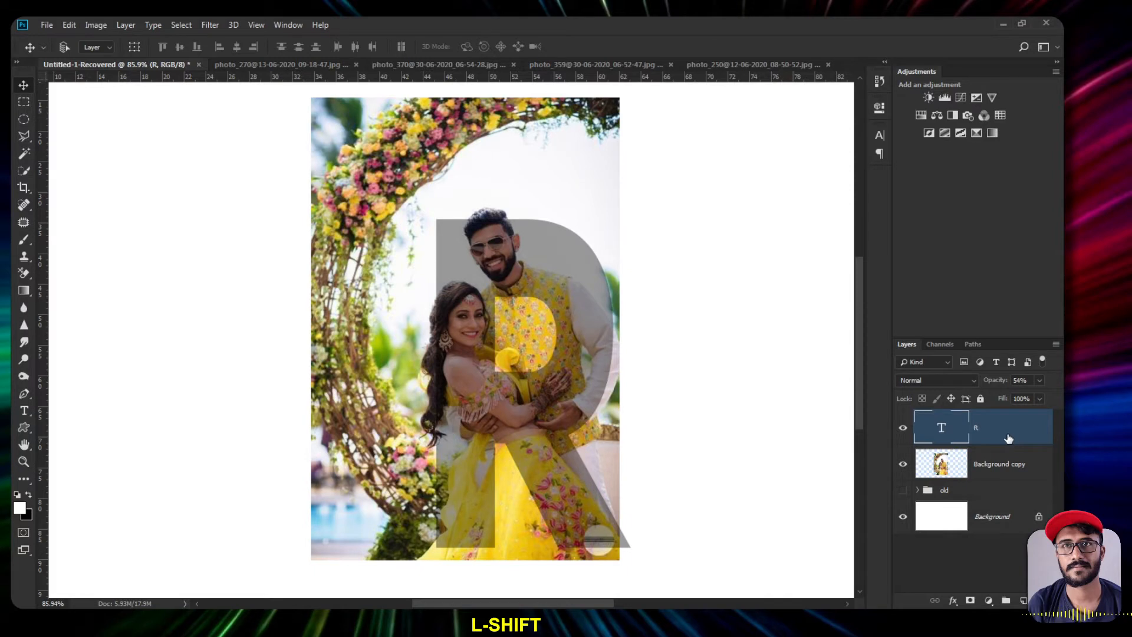
# - Move the R layer below the couple photo layer and restore the R's opacity to 100%
pyautogui.moveTo(1003, 437); pyautogui.dragTo(1003, 466)
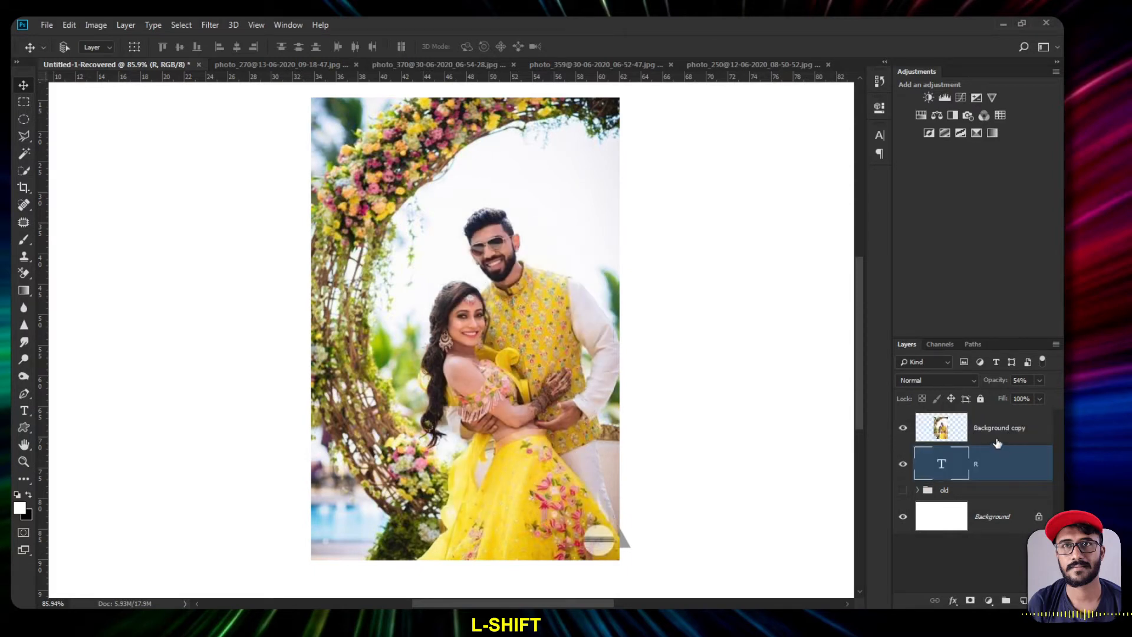
pyautogui.moveTo(996, 383); pyautogui.dragTo(1063, 400)
# - Clip the couple photo layer to the letter R with a clipping mask so the photo fills the letter
pyautogui.click(999, 433)
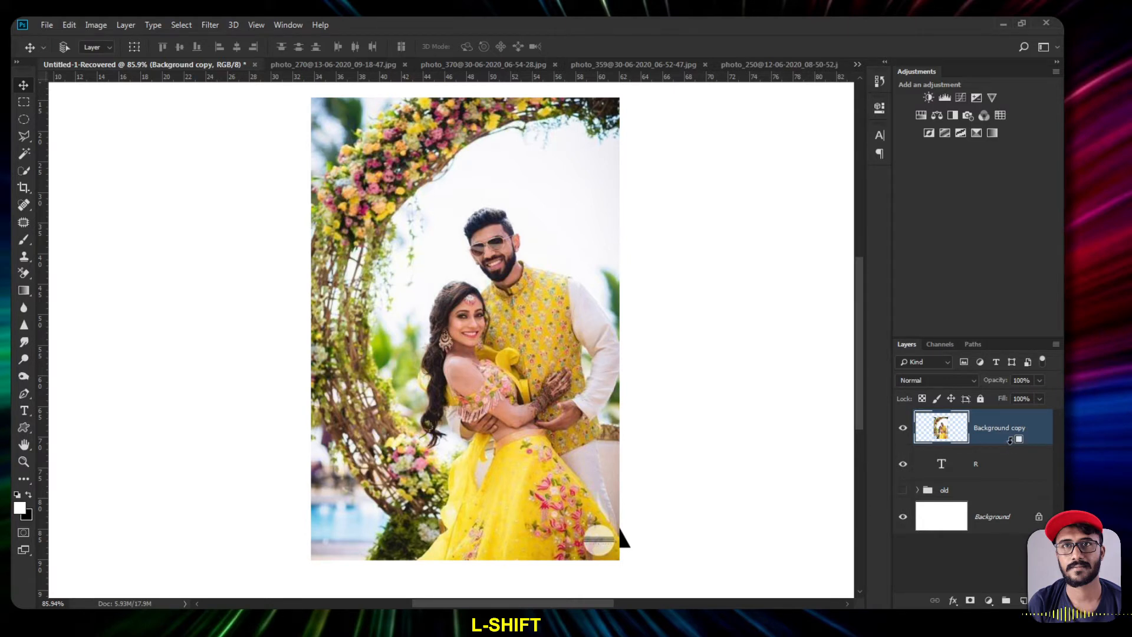
pyautogui.keyDown('alt'); pyautogui.click(1011, 440); pyautogui.keyUp('alt')
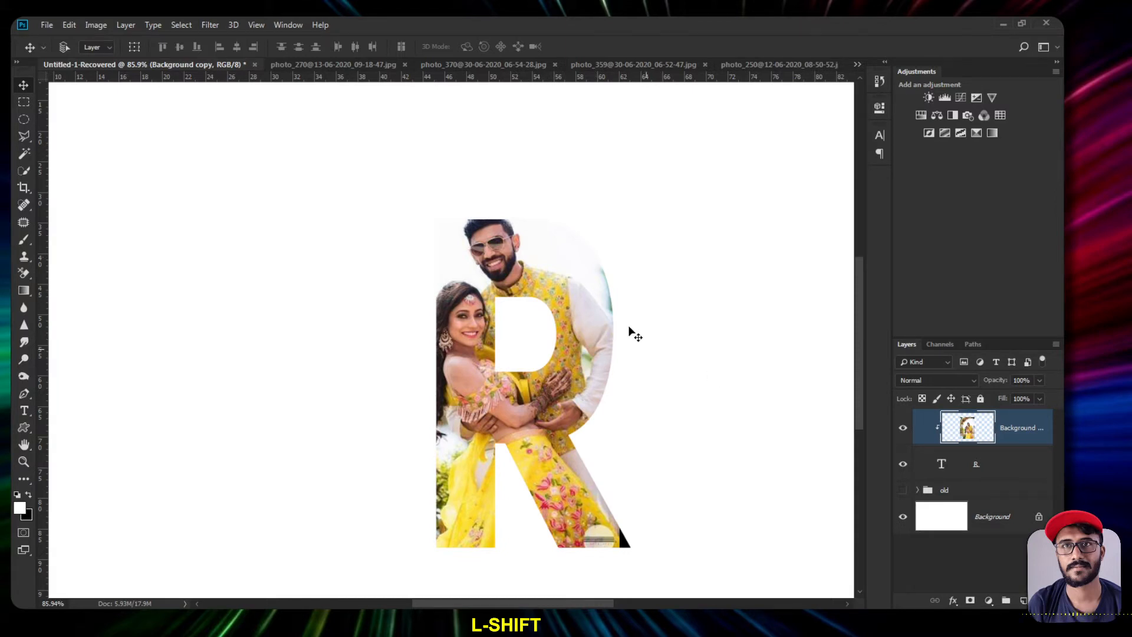
pyautogui.scroll(-1, 471, 391)
pyautogui.scroll(-5, 472, 394)
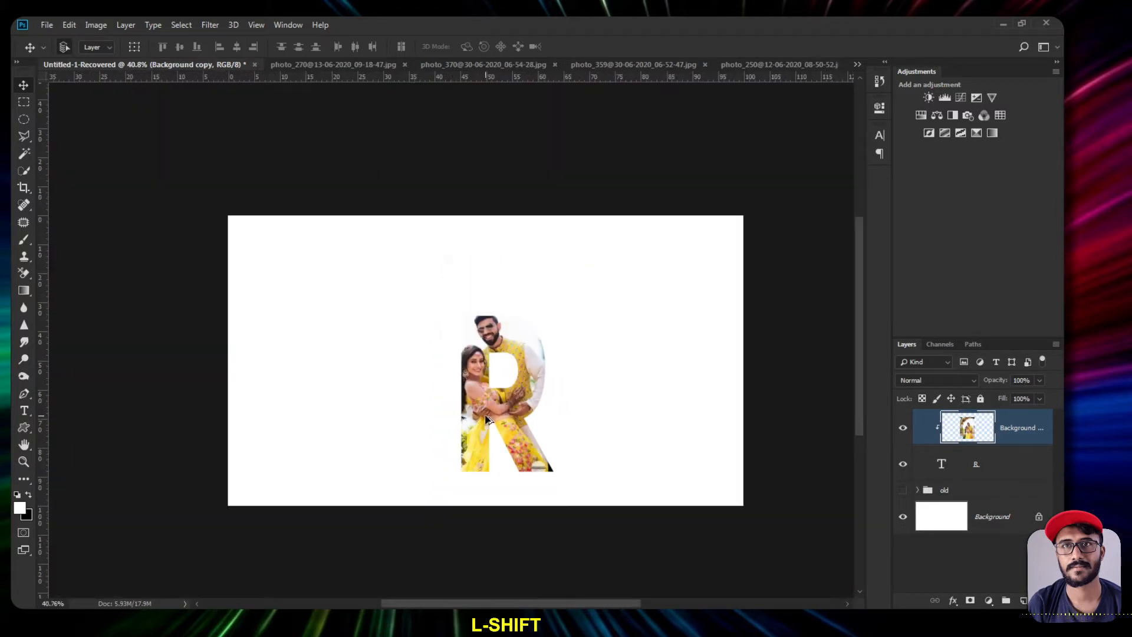
pyautogui.scroll(1, 472, 394)
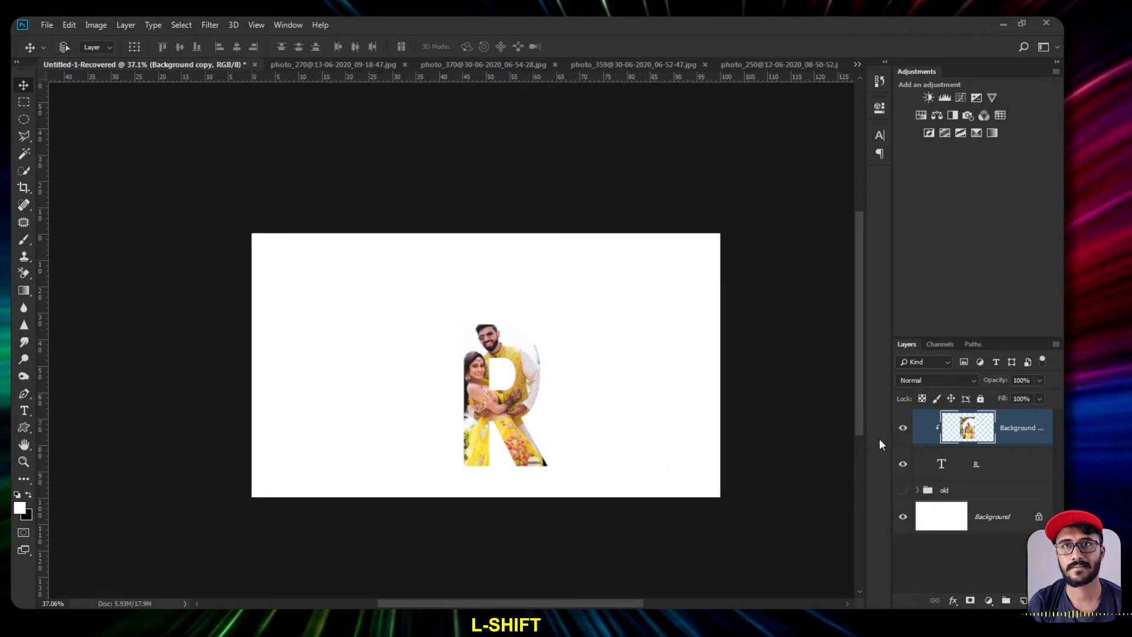
# - Select the photo and R layers together and move the photo-filled letter up and slightly left on the canvas
pyautogui.click(994, 470)
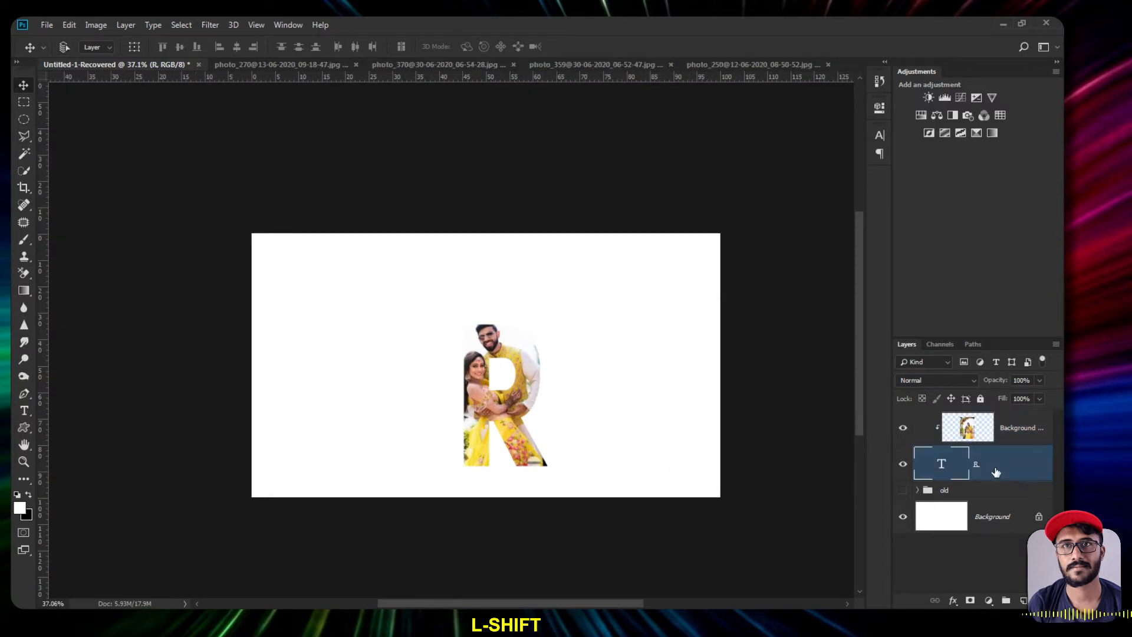
pyautogui.keyDown('shift'); pyautogui.click(1007, 434); pyautogui.keyUp('shift')
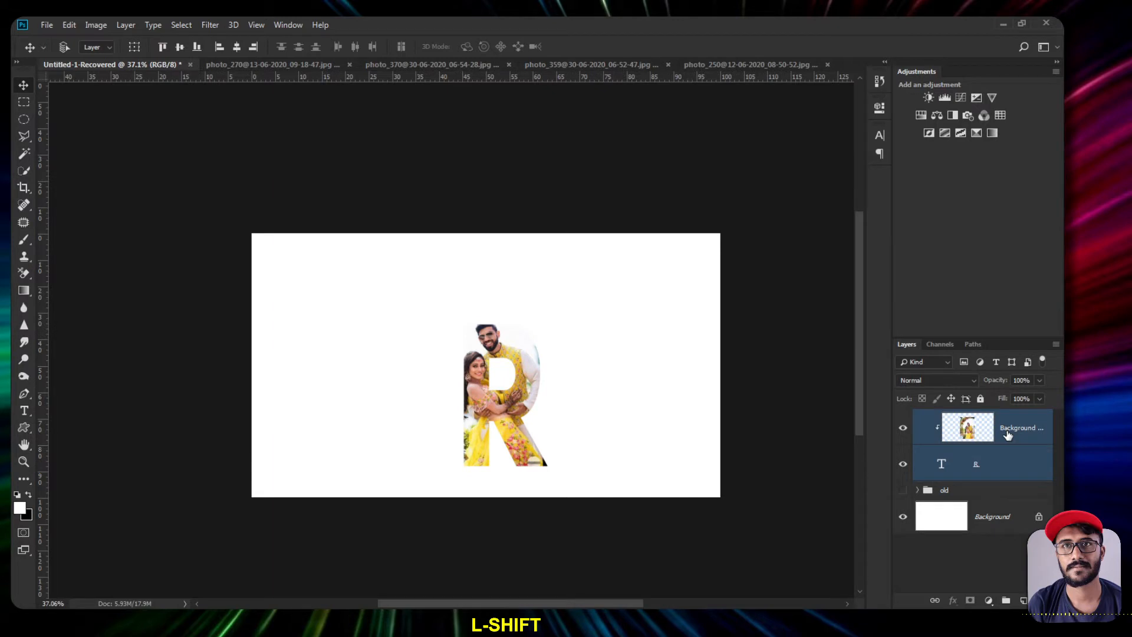
pyautogui.moveTo(522, 371); pyautogui.dragTo(500, 332)
pyautogui.scroll(3, 496, 362)
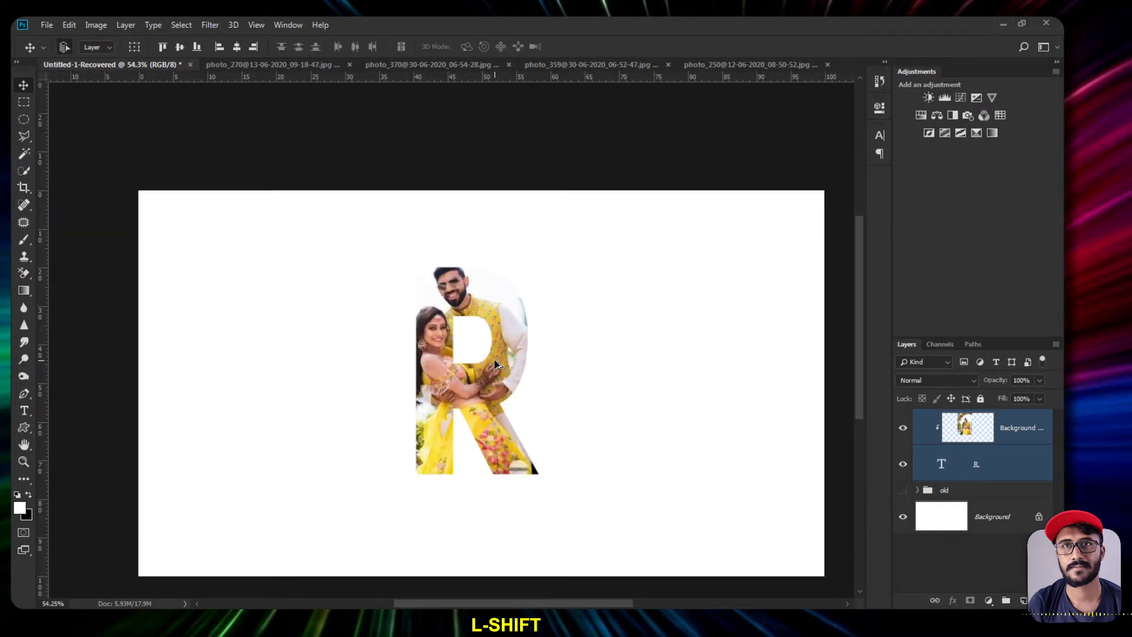
pyautogui.scroll(-2, 496, 378)
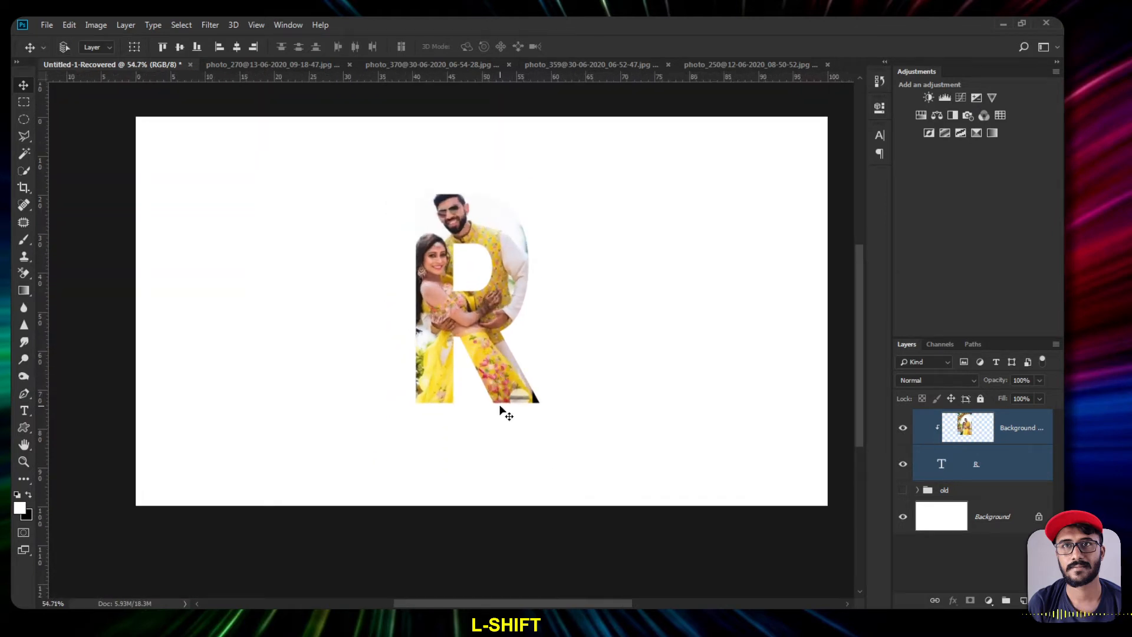
pyautogui.scroll(2, 501, 405)
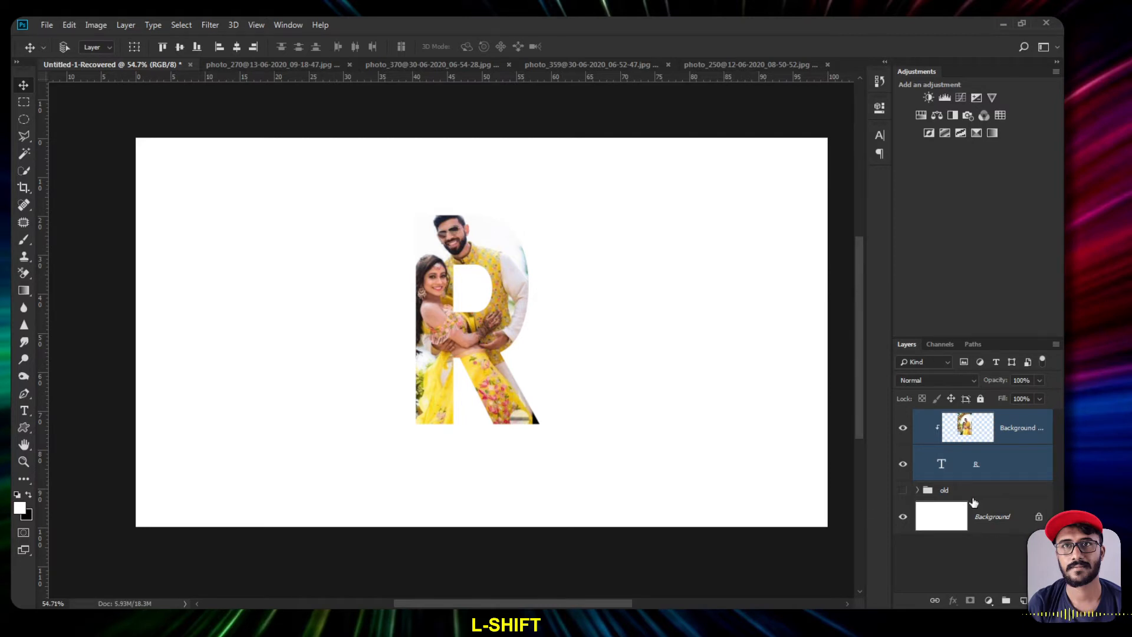
# - Create a new empty layer between the R layer and the "old" group
pyautogui.click(988, 478)
pyautogui.click(991, 499)
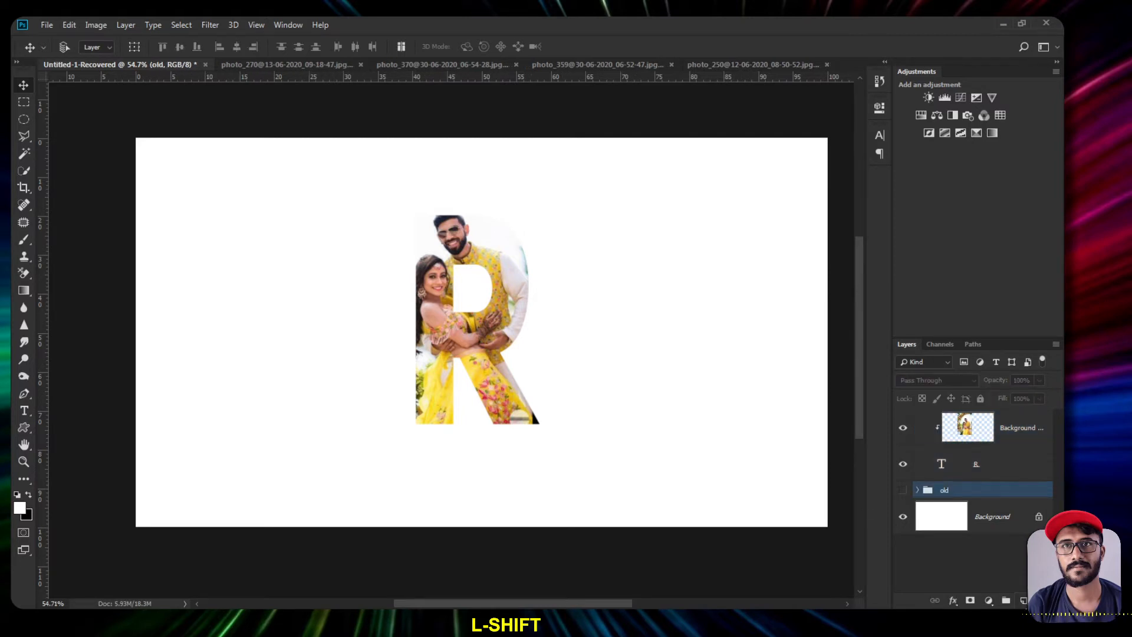
pyautogui.click(1023, 600)
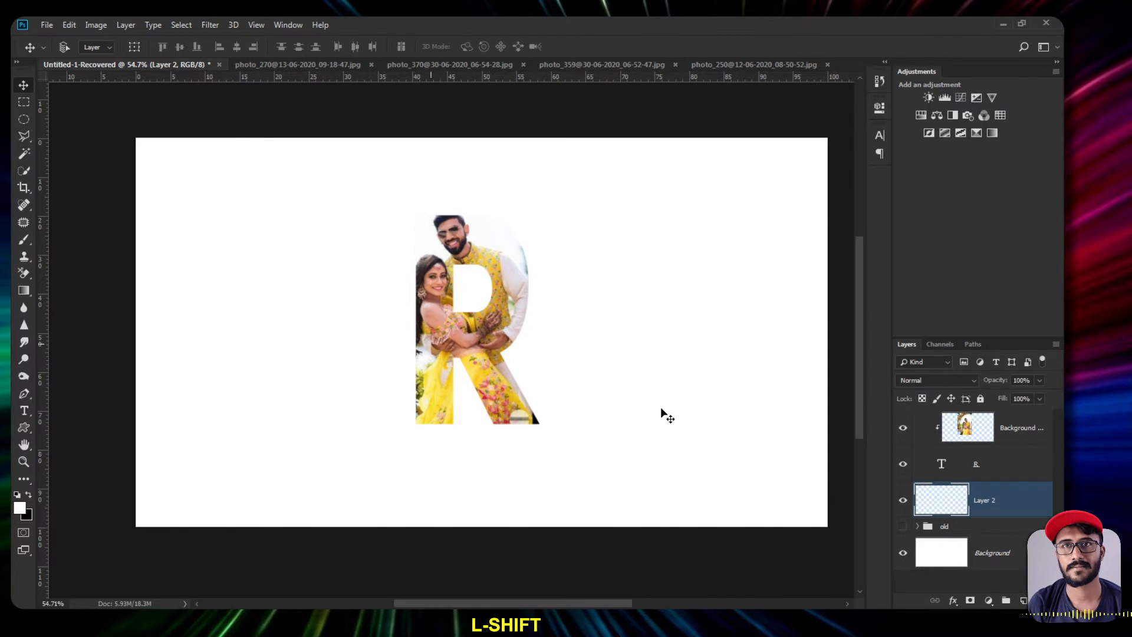
# - Set up the Gradient tool with a white-to-grey gradient and move its colour midpoint to 27%
pyautogui.click(26, 293)
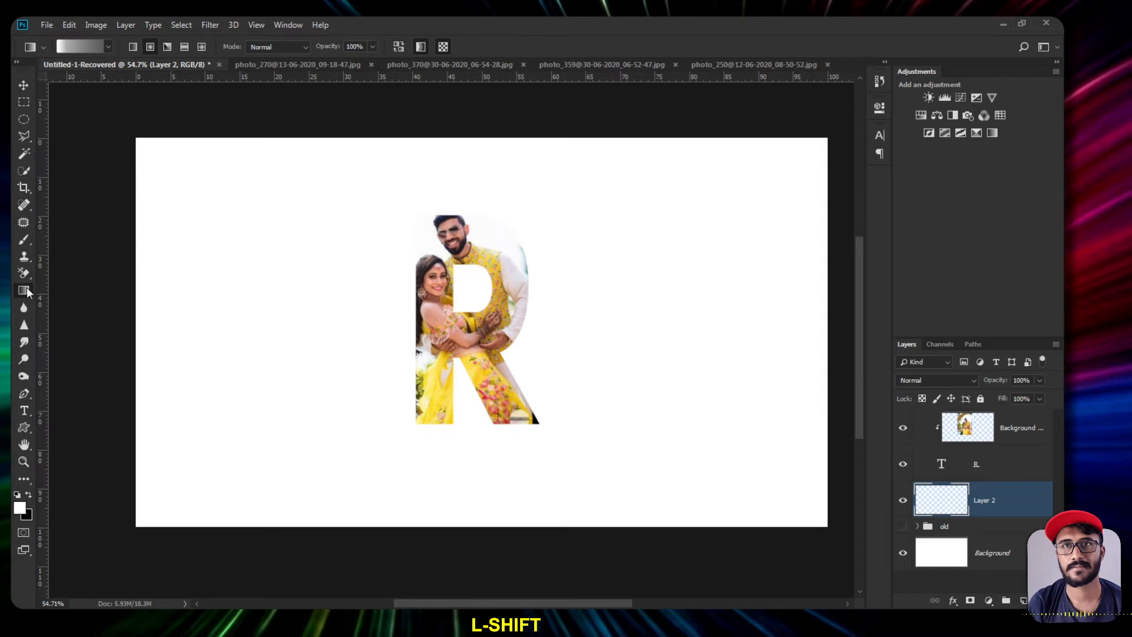
pyautogui.click(80, 50)
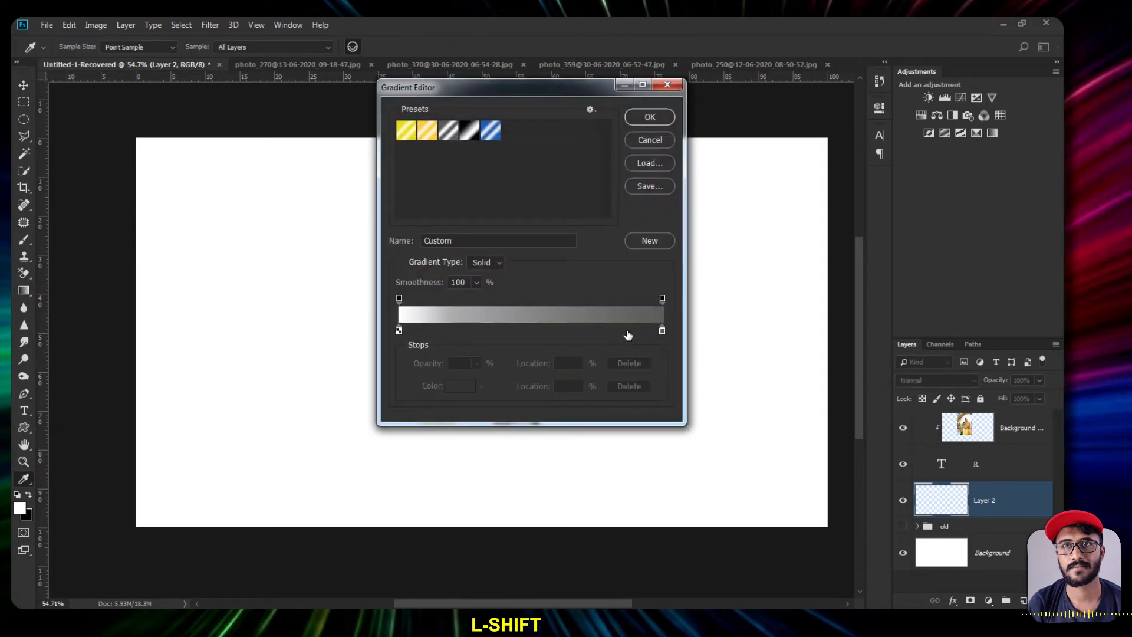
pyautogui.click(661, 331)
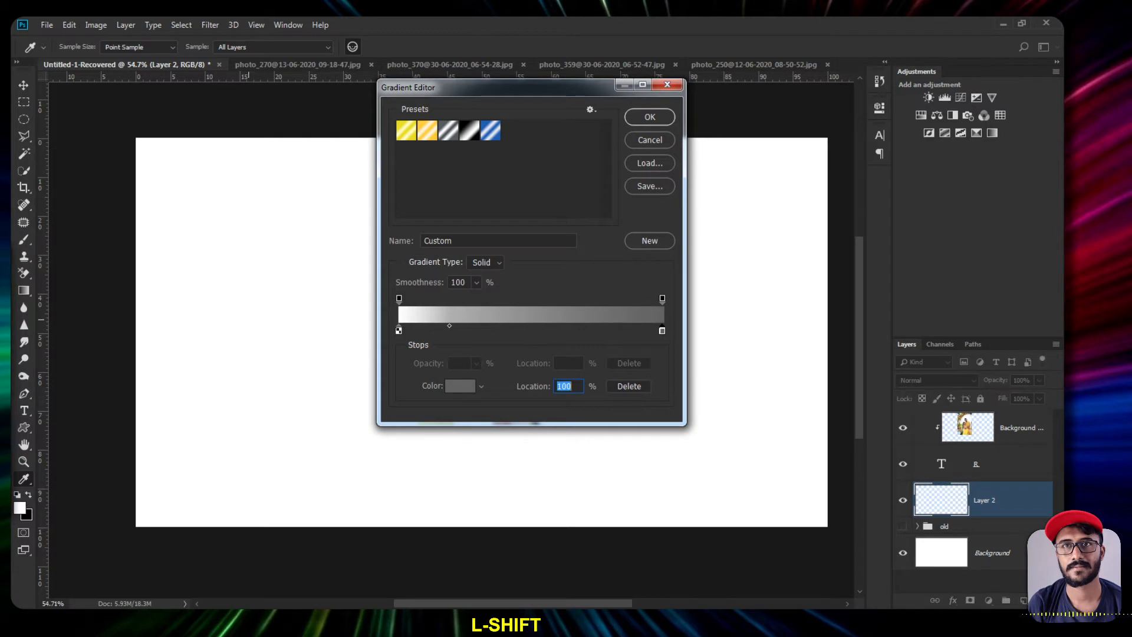
pyautogui.click(399, 330)
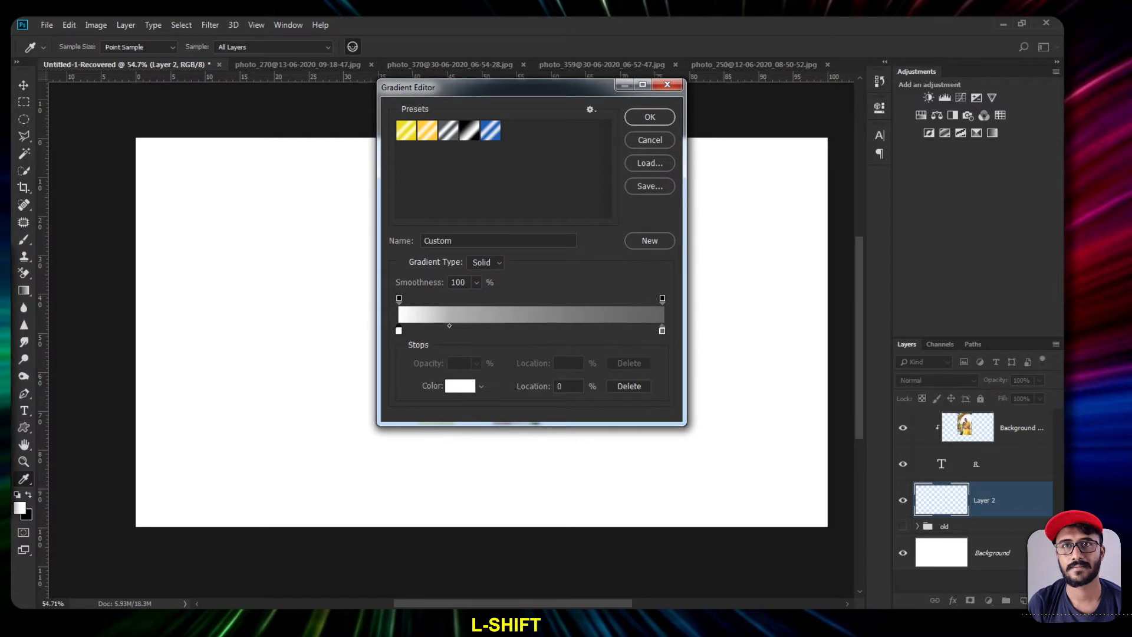
pyautogui.press('Return')
pyautogui.moveTo(450, 326)
pyautogui.mouseDown()
pyautogui.moveTo(549, 324)
pyautogui.moveTo(434, 325)
pyautogui.moveTo(467, 327)
pyautogui.mouseUp()
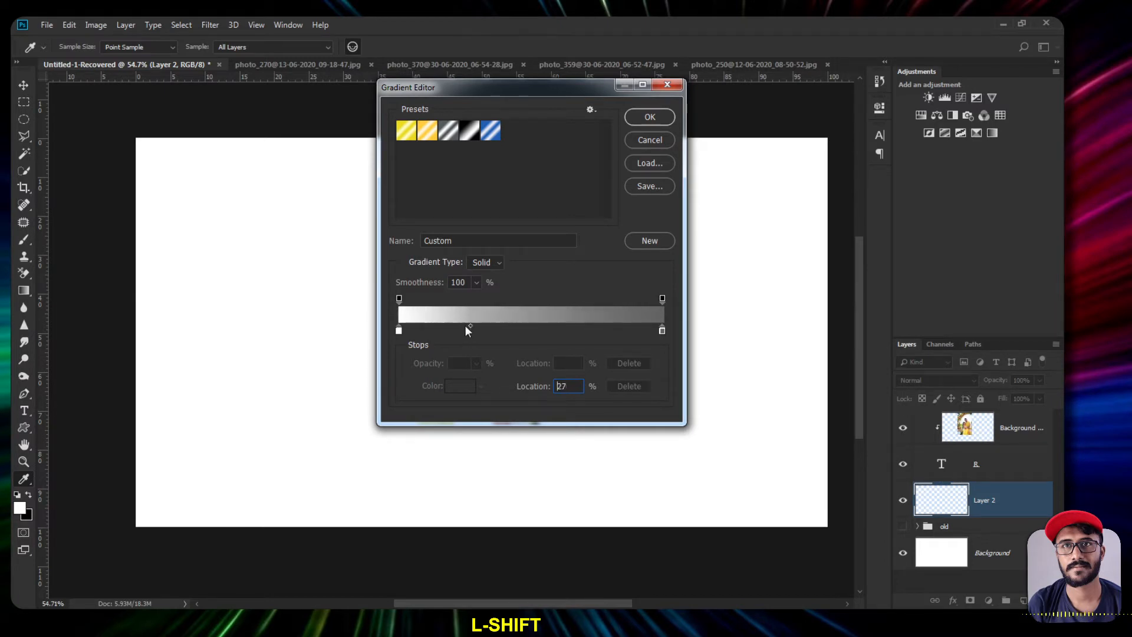
pyautogui.click(650, 117)
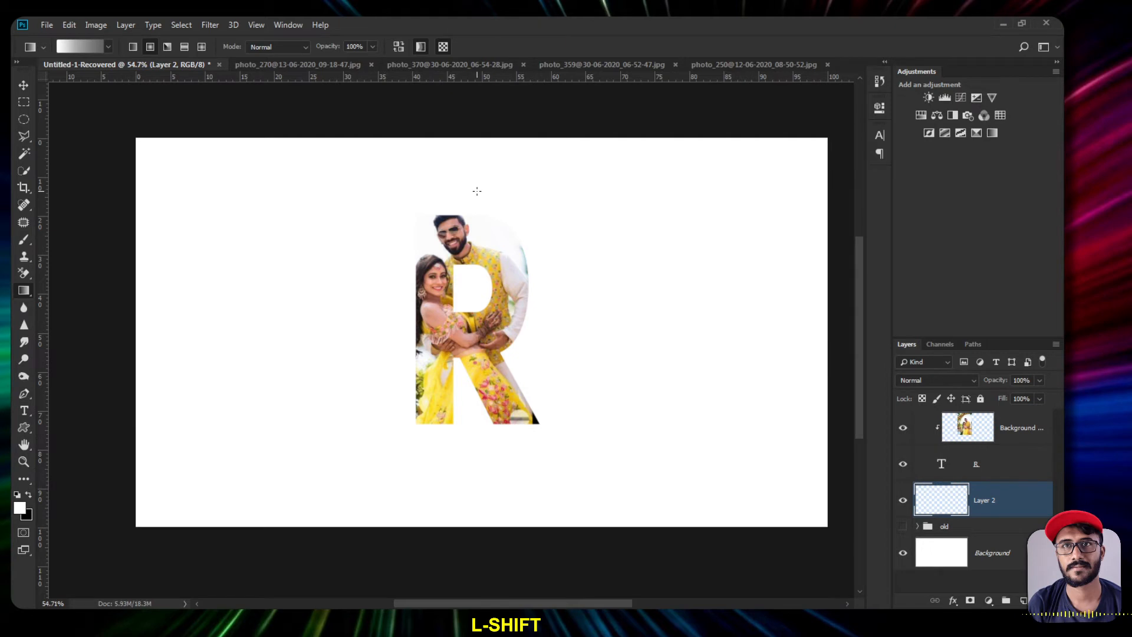
# - Try radial gradients with different centres and lengths on the new layer behind the R
pyautogui.moveTo(478, 192); pyautogui.dragTo(839, 194)
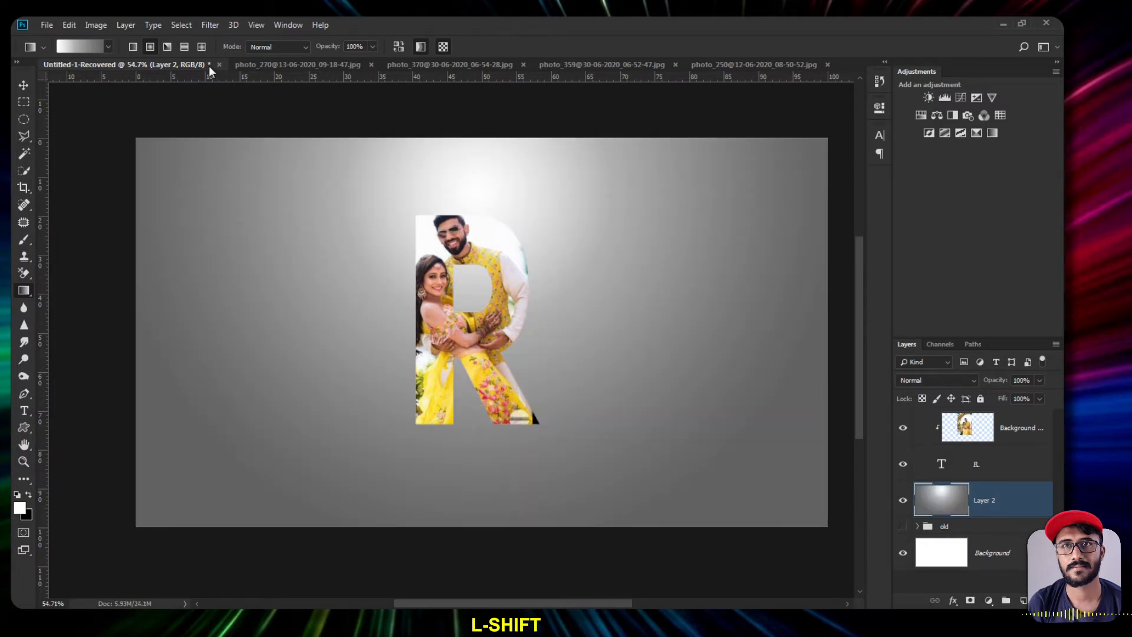
pyautogui.click(150, 47)
pyautogui.moveTo(489, 335); pyautogui.dragTo(835, 338)
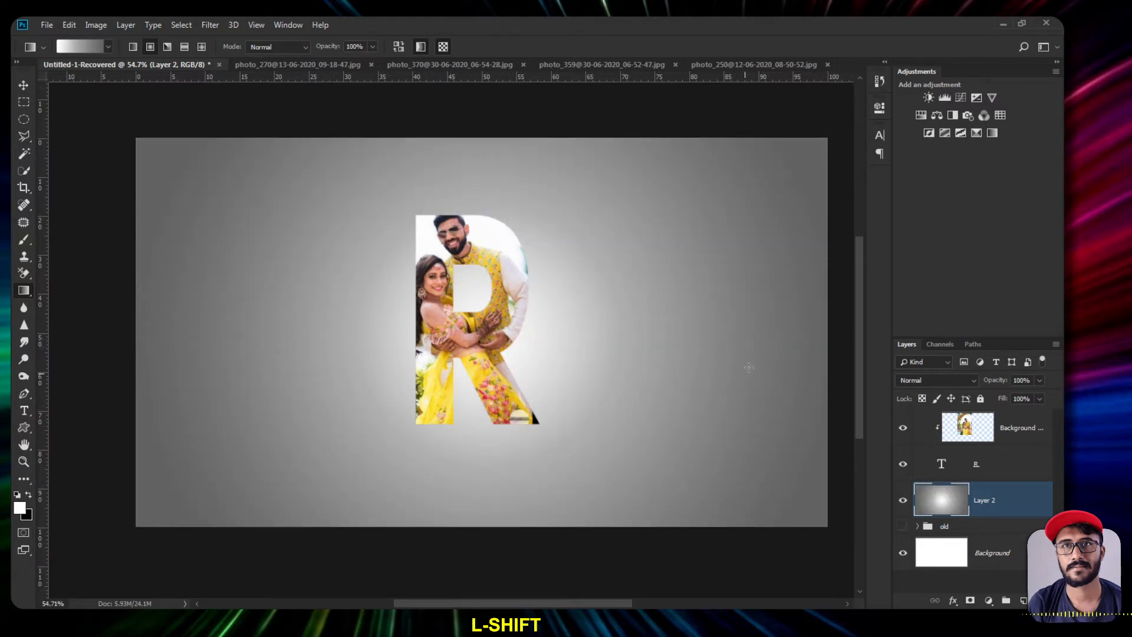
pyautogui.moveTo(485, 275); pyautogui.dragTo(912, 286)
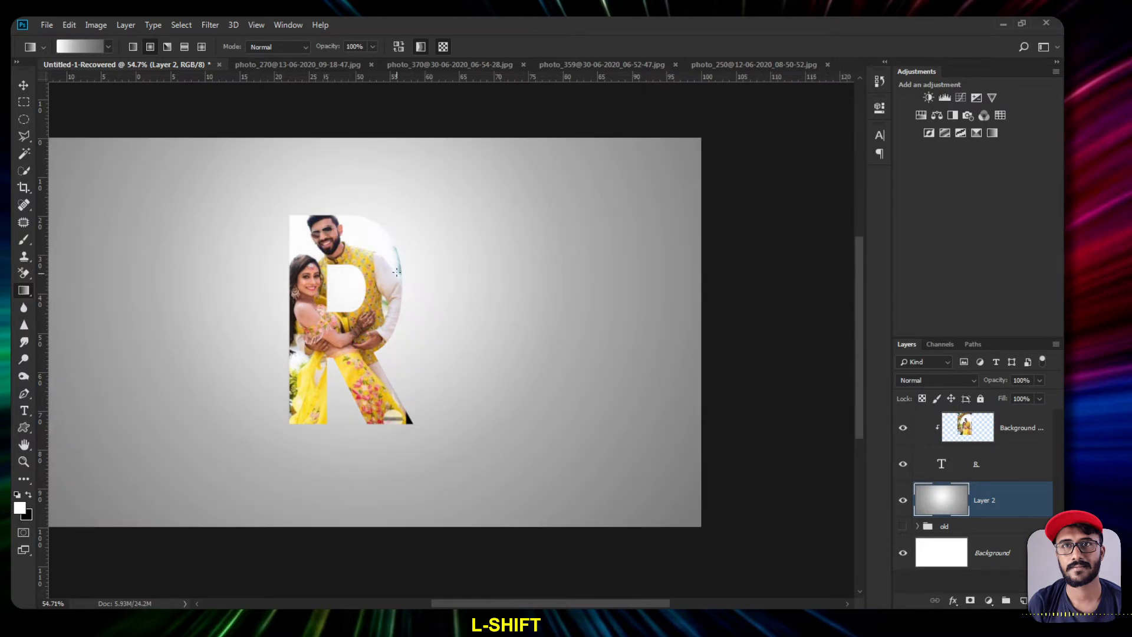
pyautogui.moveTo(365, 292); pyautogui.dragTo(495, 292)
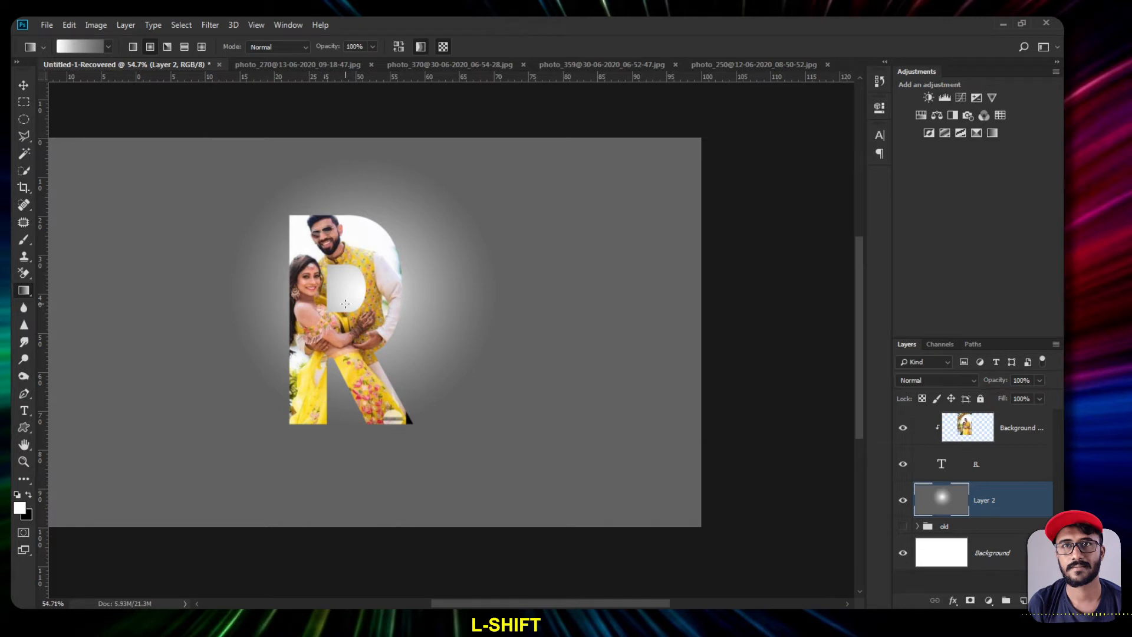
# - Fill the new layer with a wide radial gradient centred behind the R and reaching past the right edge of the canvas
pyautogui.moveTo(334, 304); pyautogui.dragTo(789, 370)
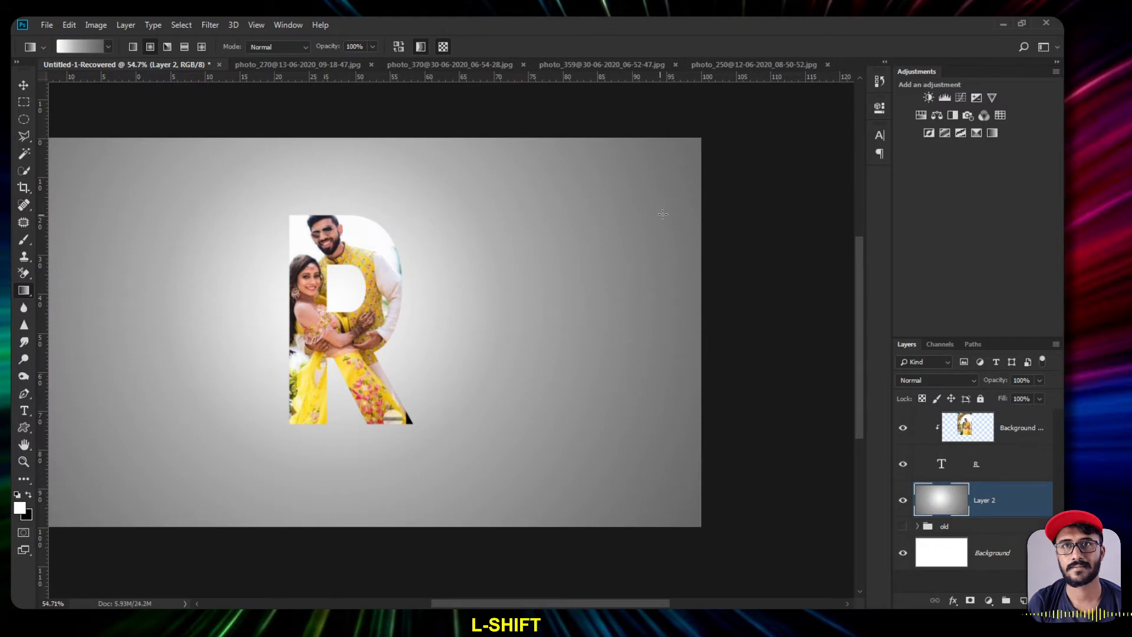
pyautogui.scroll(-2, 427, 339)
pyautogui.scroll(1, 413, 343)
pyautogui.scroll(-4, 374, 354)
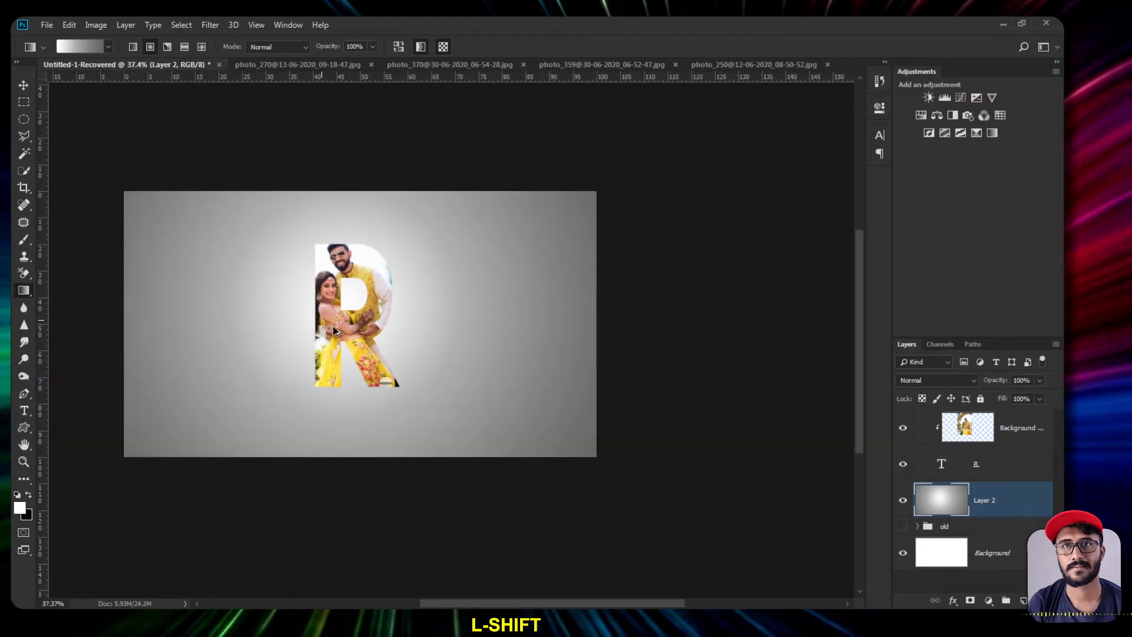
pyautogui.scroll(5, 322, 324)
pyautogui.scroll(1, 270, 313)
pyautogui.scroll(-3, 270, 313)
pyautogui.scroll(1, 237, 321)
pyautogui.scroll(1, 237, 322)
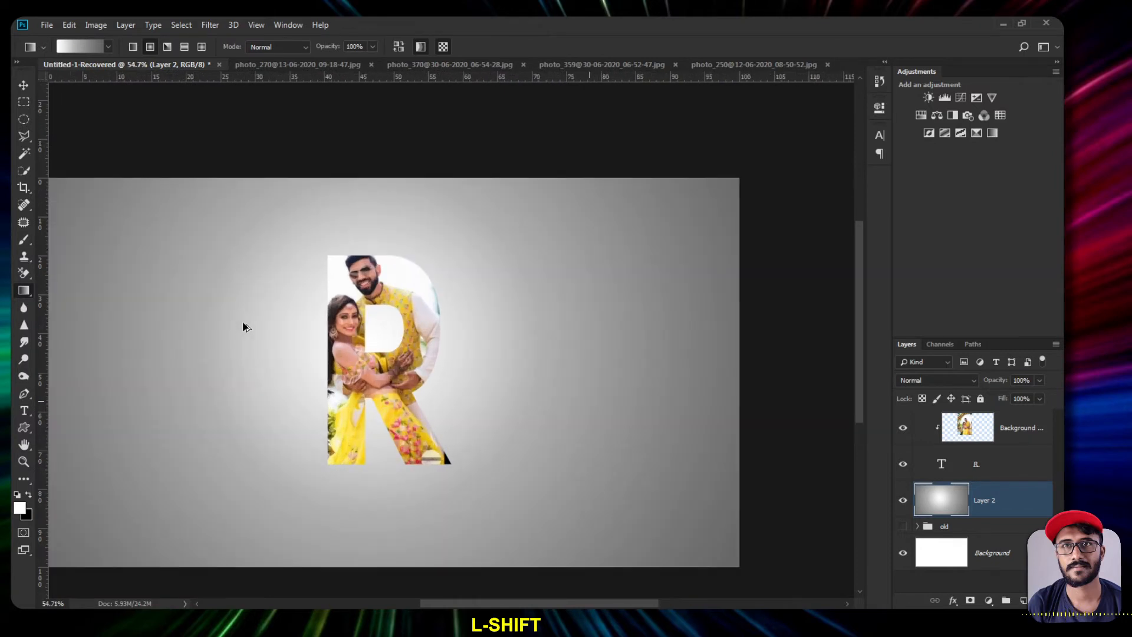
# - Add a Drop Shadow effect to the R layer and reset its settings to default
pyautogui.click(992, 472)
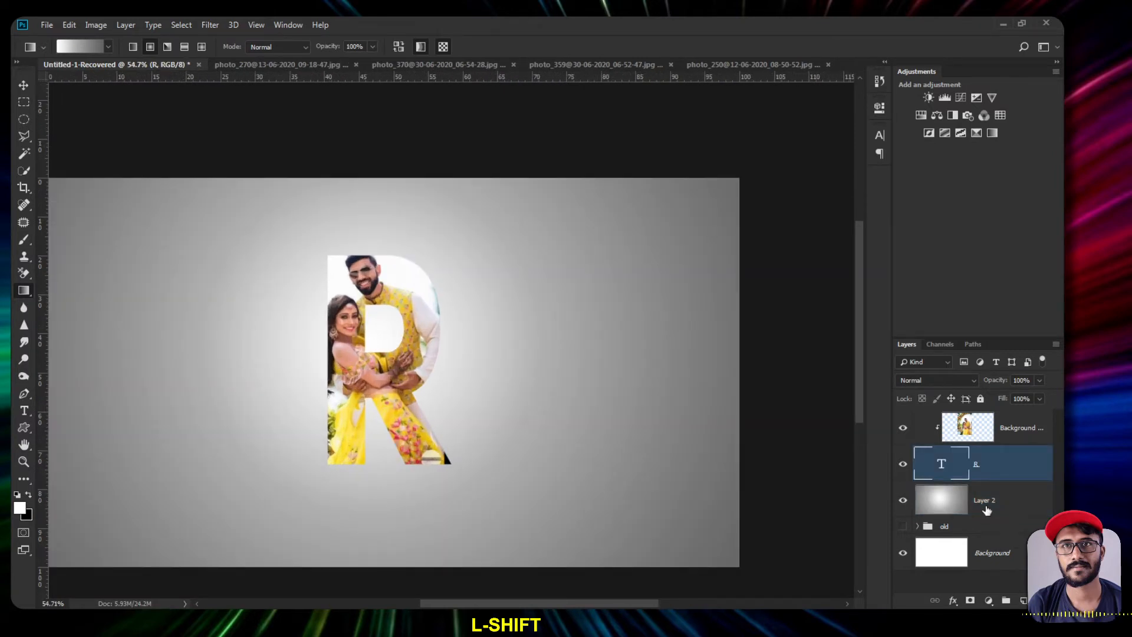
pyautogui.click(953, 600)
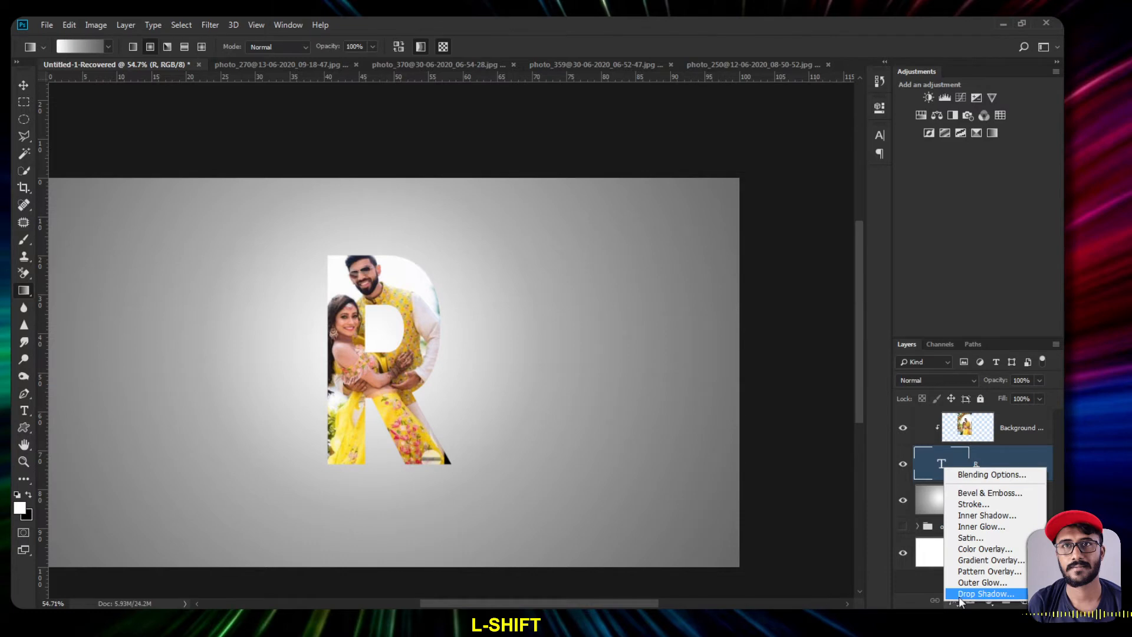
pyautogui.press('Escape')
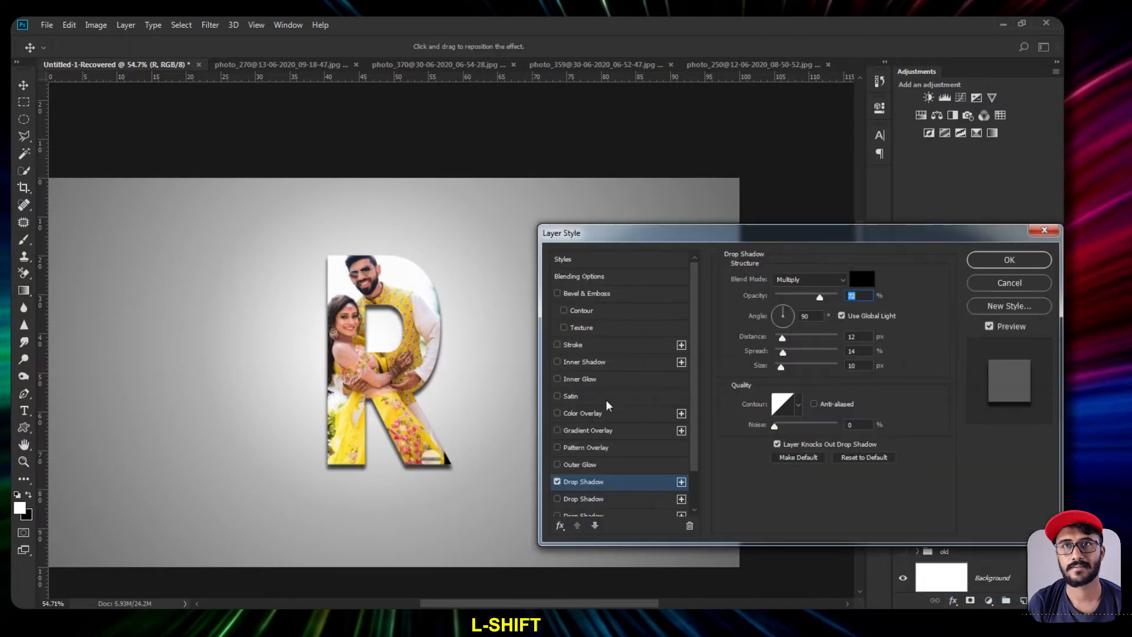
pyautogui.click(871, 460)
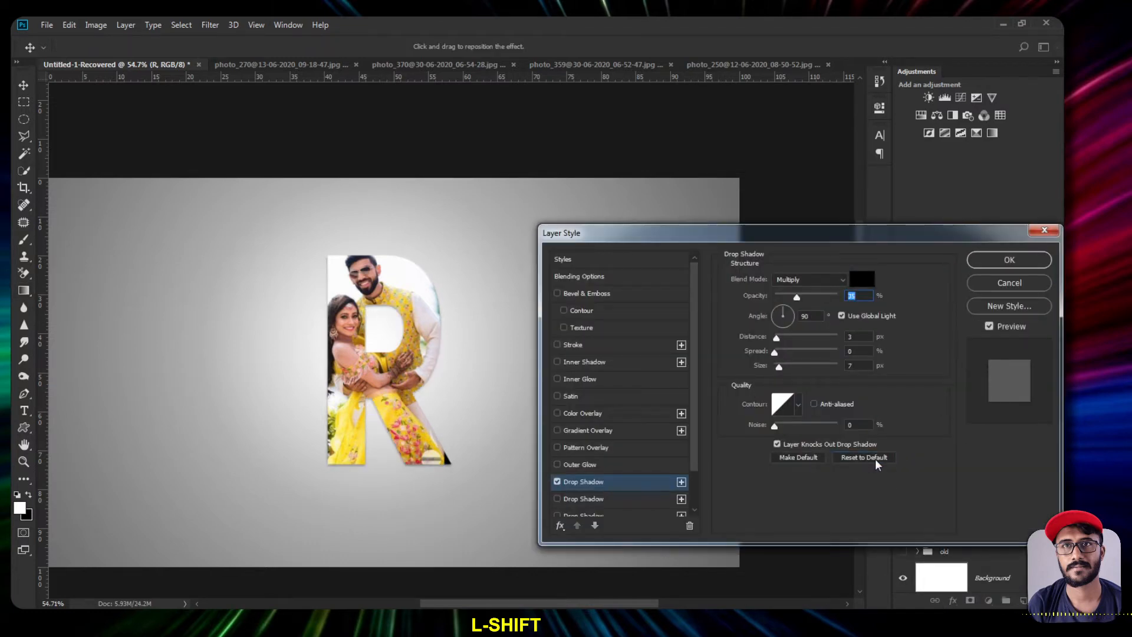
# - Set the drop shadow's size to 29 px, angle to 118° and distance to 14 px
pyautogui.moveTo(778, 367); pyautogui.dragTo(786, 369)
pyautogui.click(775, 311)
pyautogui.click(781, 311)
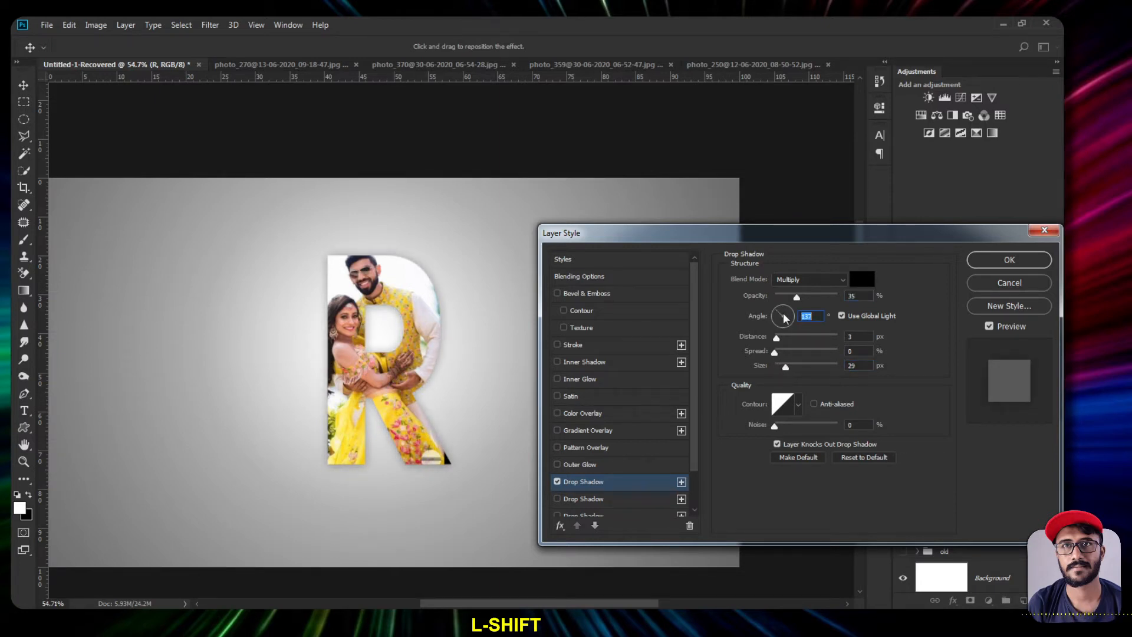
pyautogui.click(782, 313)
pyautogui.moveTo(776, 338); pyautogui.dragTo(784, 340)
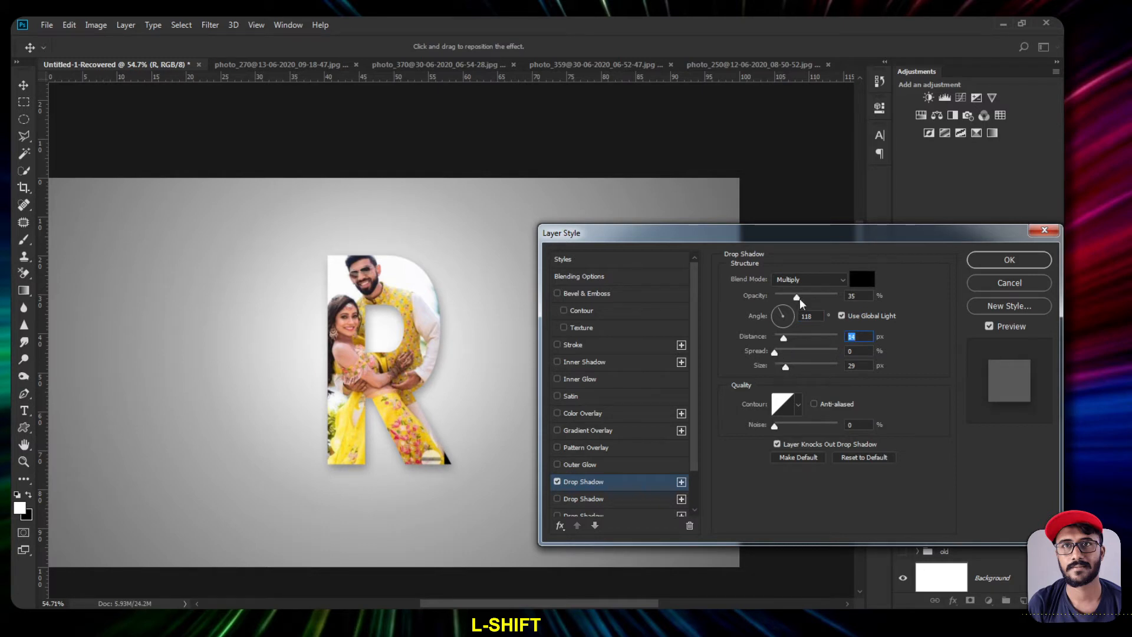
# - Set the drop shadow's opacity to 76% and size to 18 px, and apply the layer style
pyautogui.moveTo(799, 295); pyautogui.dragTo(823, 304)
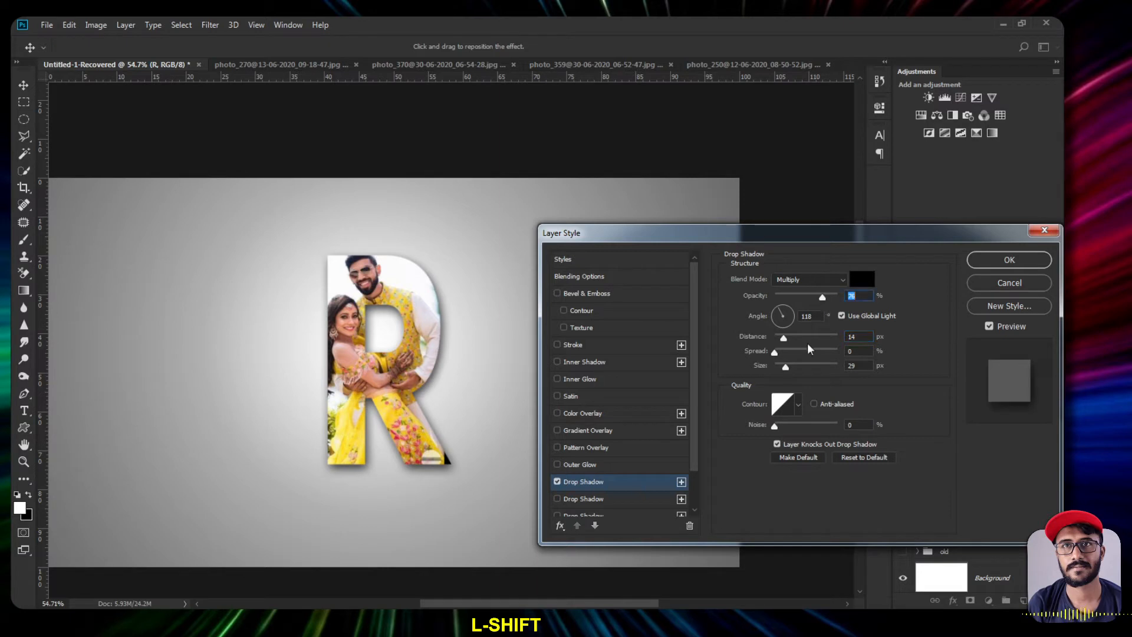
pyautogui.moveTo(791, 365); pyautogui.dragTo(783, 365)
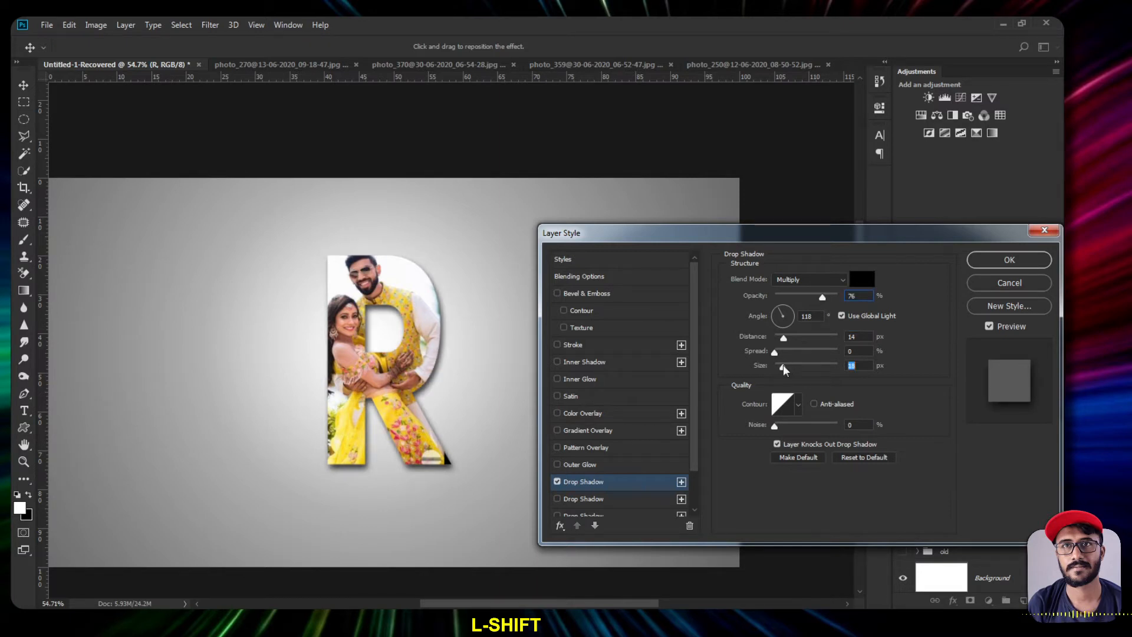
pyautogui.click(1009, 259)
pyautogui.press('g')
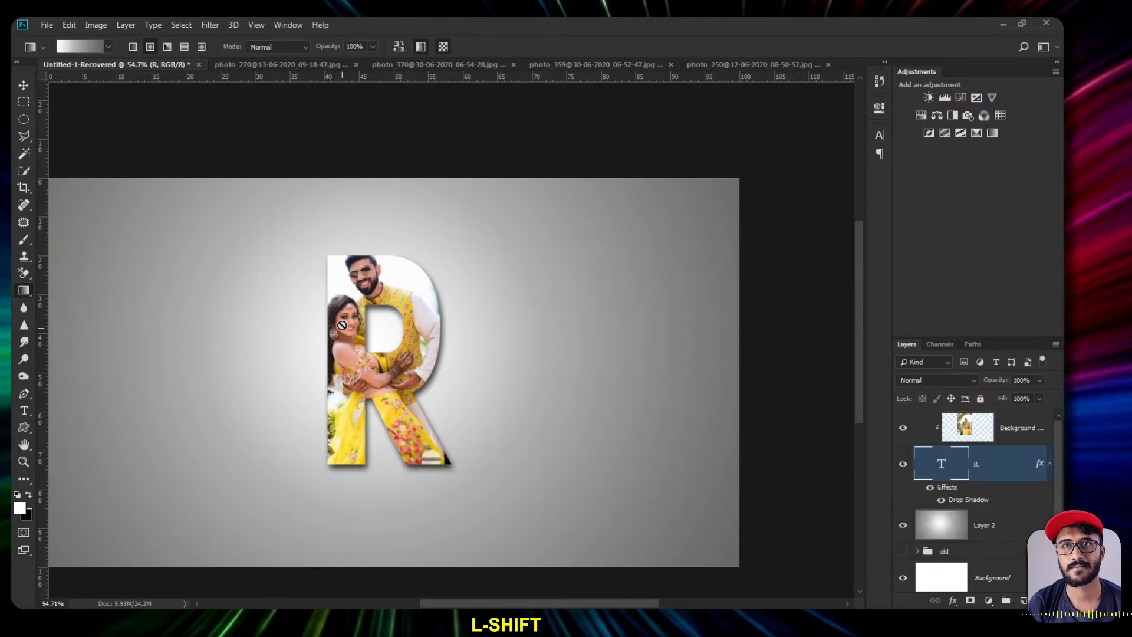
pyautogui.scroll(-3, 380, 372)
pyautogui.scroll(4, 352, 373)
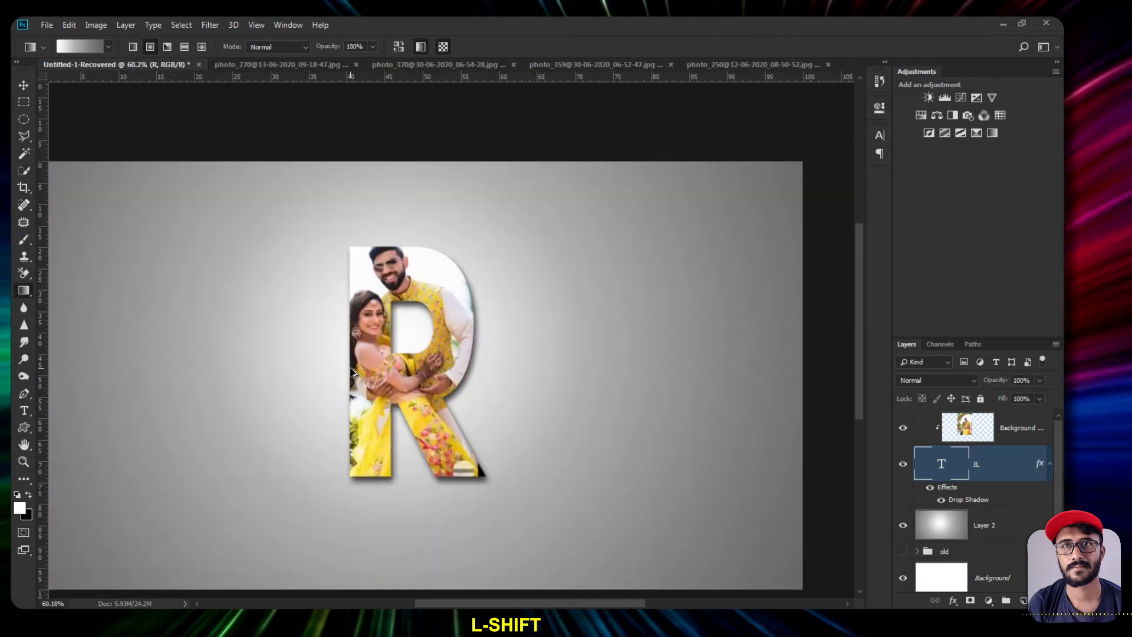
pyautogui.scroll(2, 352, 373)
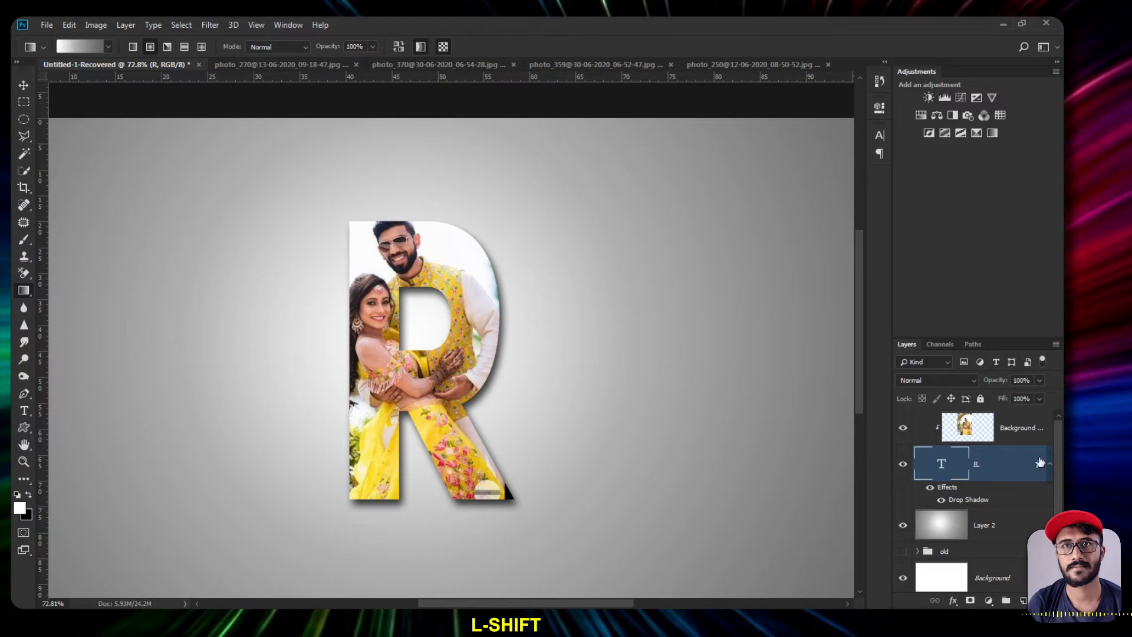
pyautogui.click(1025, 436)
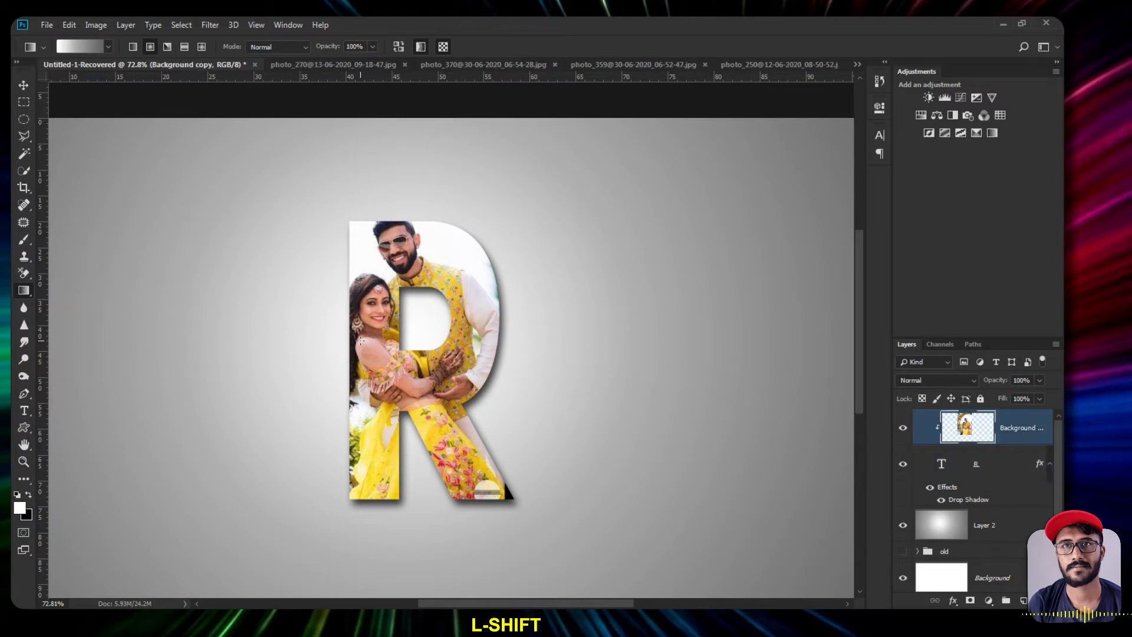
pyautogui.scroll(-3, 379, 339)
pyautogui.scroll(3, 379, 339)
pyautogui.scroll(-2, 379, 339)
pyautogui.click(23, 411)
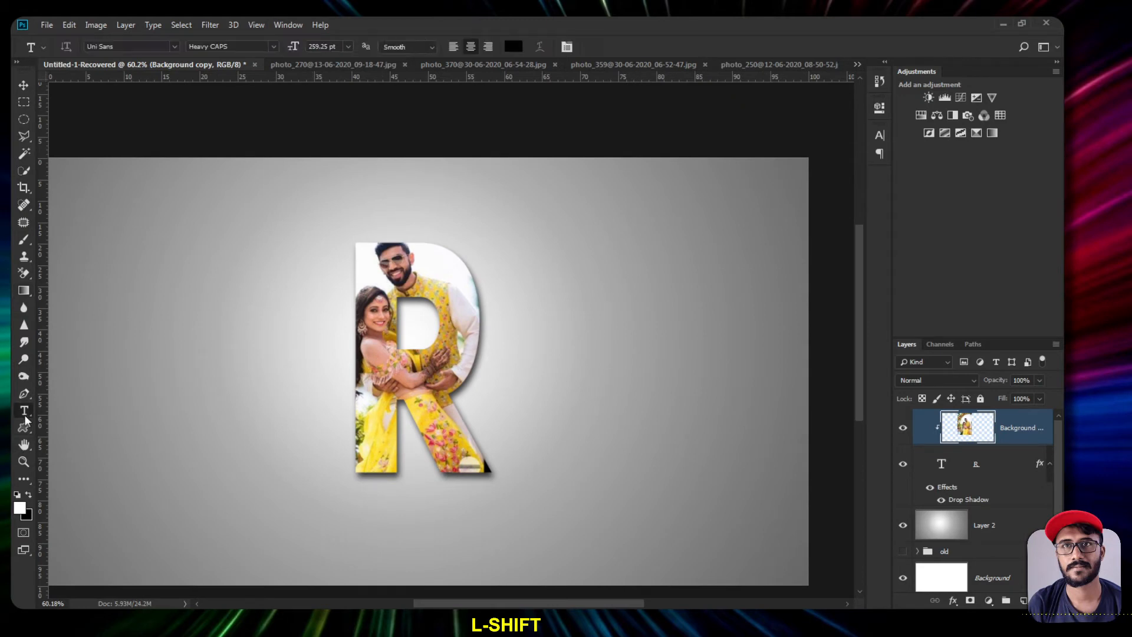
pyautogui.moveTo(358, 386); pyautogui.dragTo(474, 386)
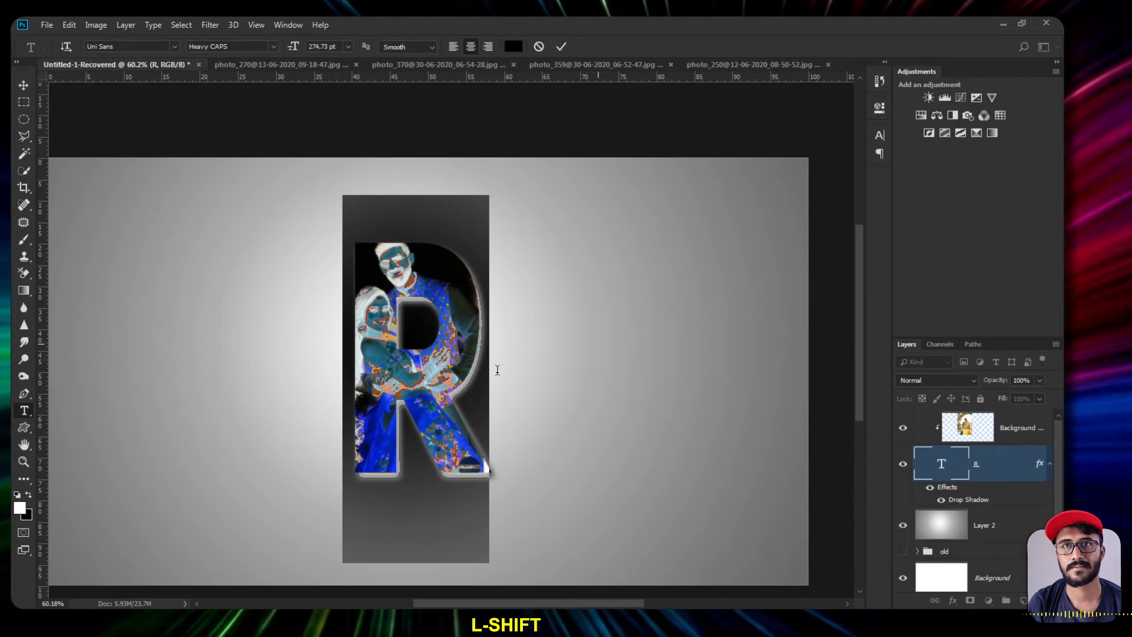
pyautogui.click(565, 47)
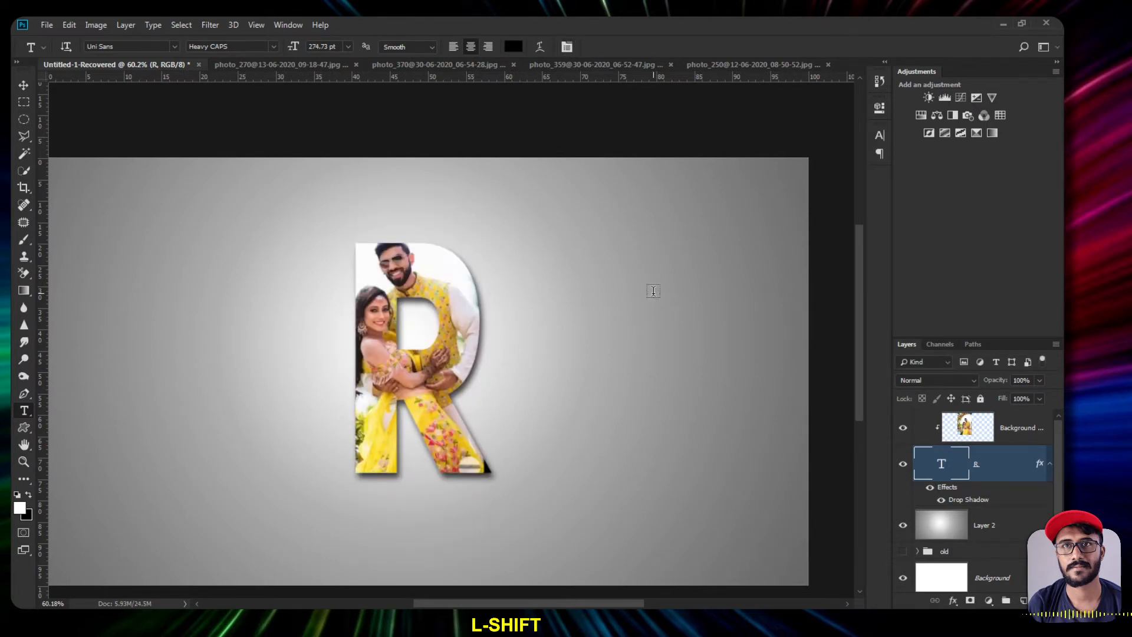
# - Try the letters C, Q and E in place of the R in the photo-filled text layer
pyautogui.scroll(-1, 698, 390)
pyautogui.moveTo(478, 359); pyautogui.dragTo(358, 358)
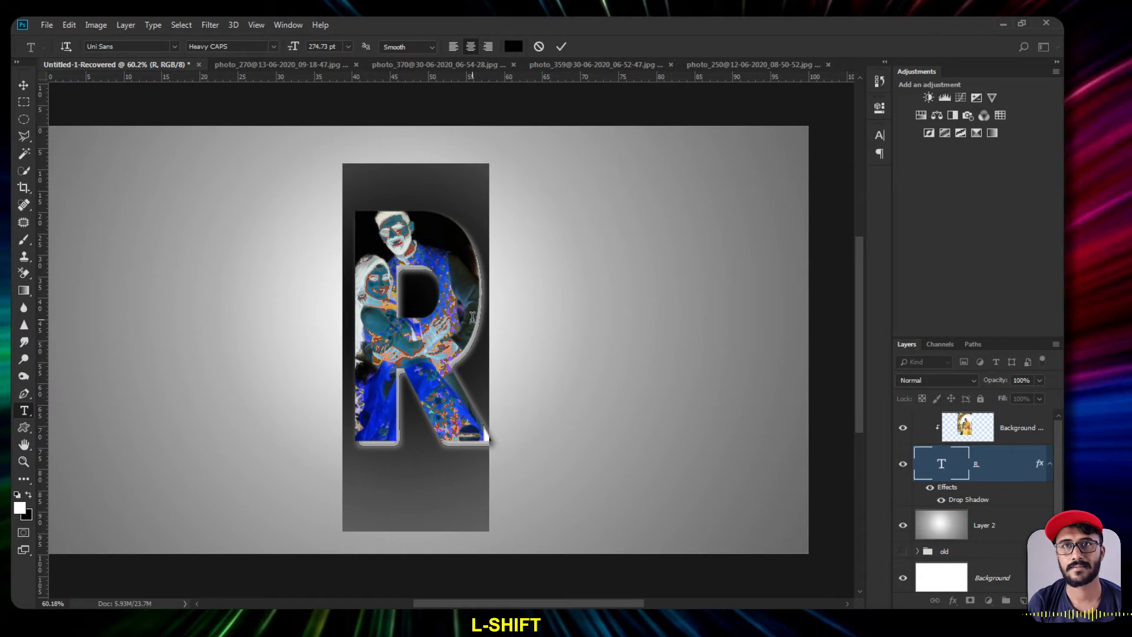
pyautogui.write('C')
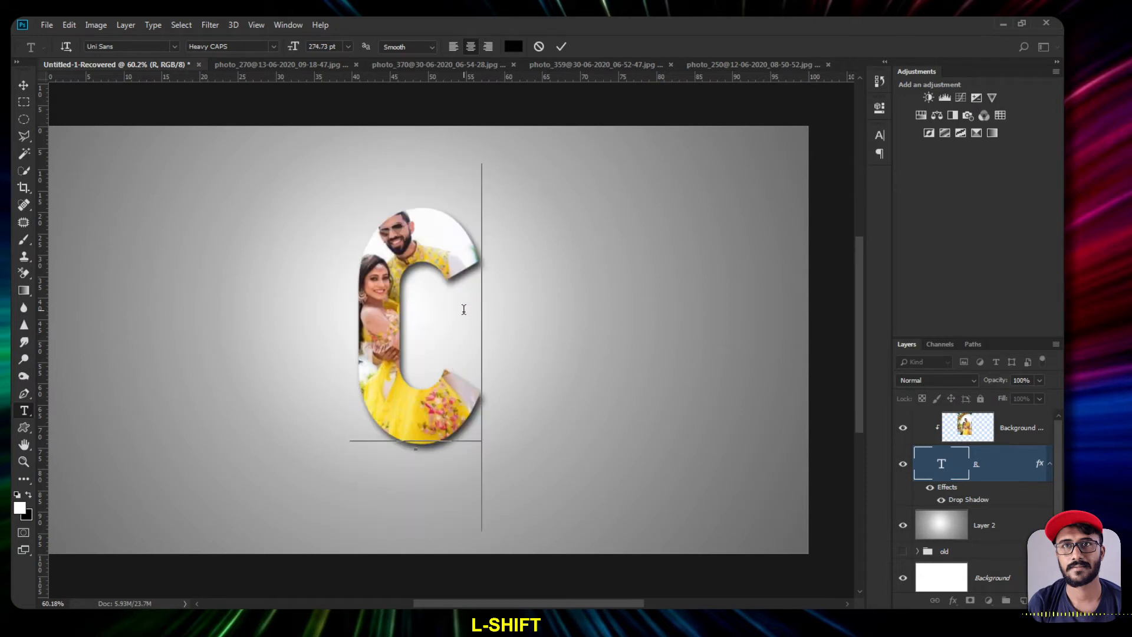
pyautogui.moveTo(465, 309); pyautogui.dragTo(341, 312)
pyautogui.write('Q')
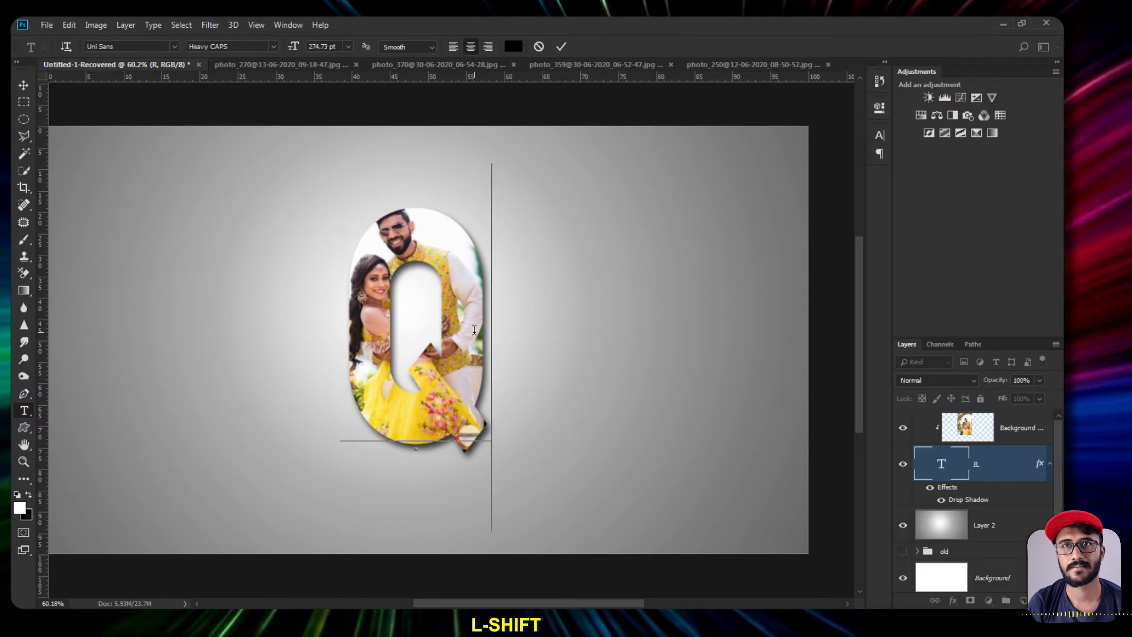
pyautogui.doubleClick(403, 321)
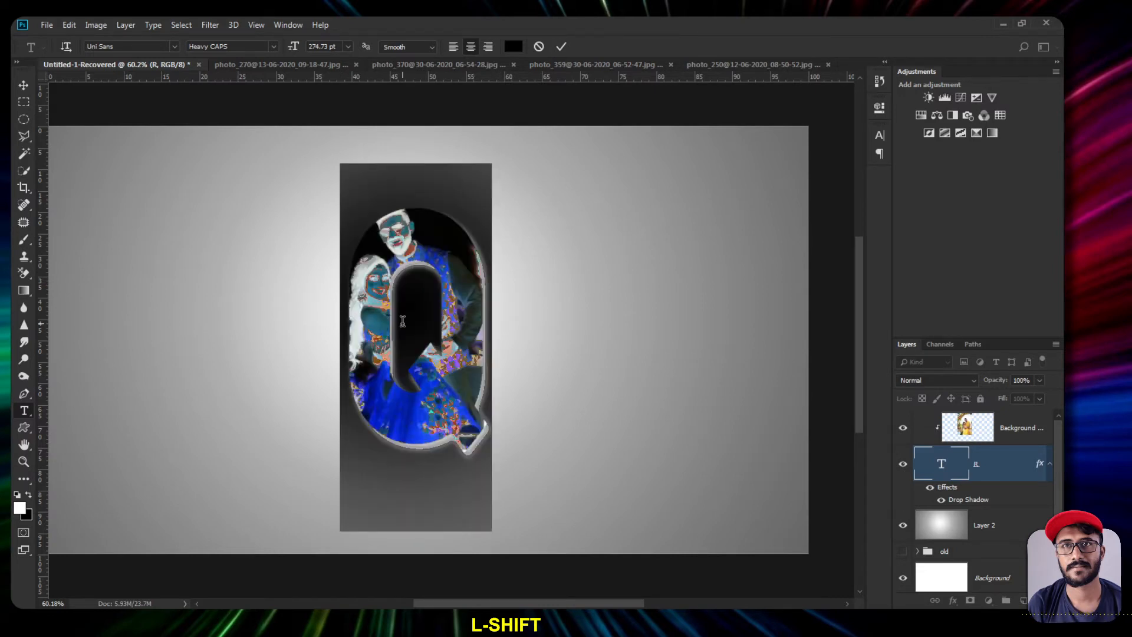
pyautogui.write('E')
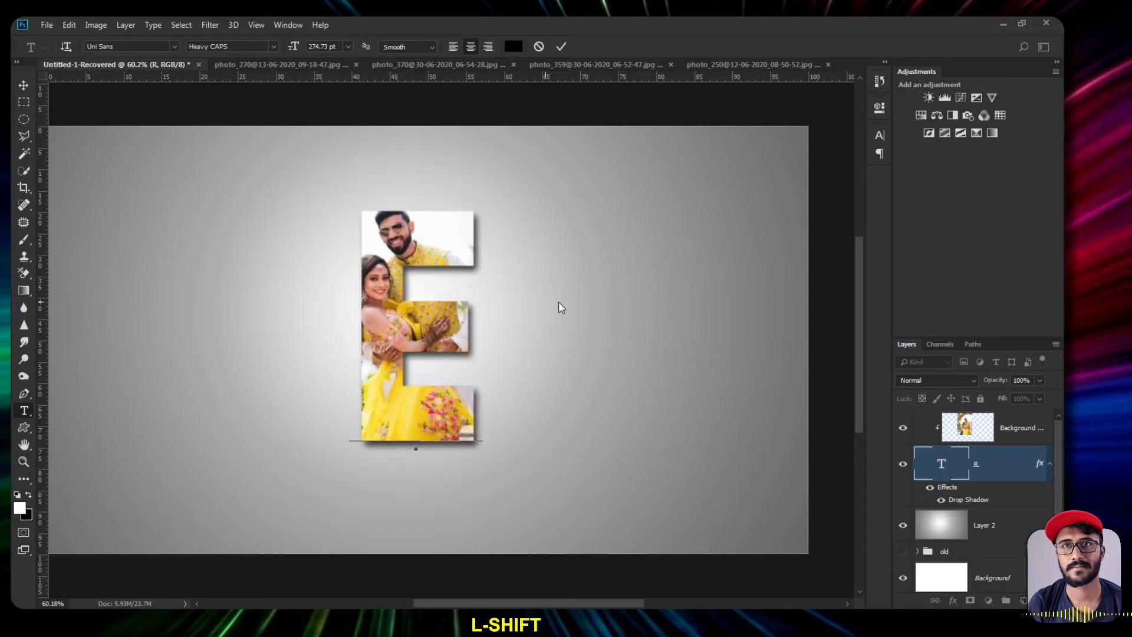
# - Try the letters R, T, U and O in place of the E, and commit the text edit
pyautogui.doubleClick(366, 303)
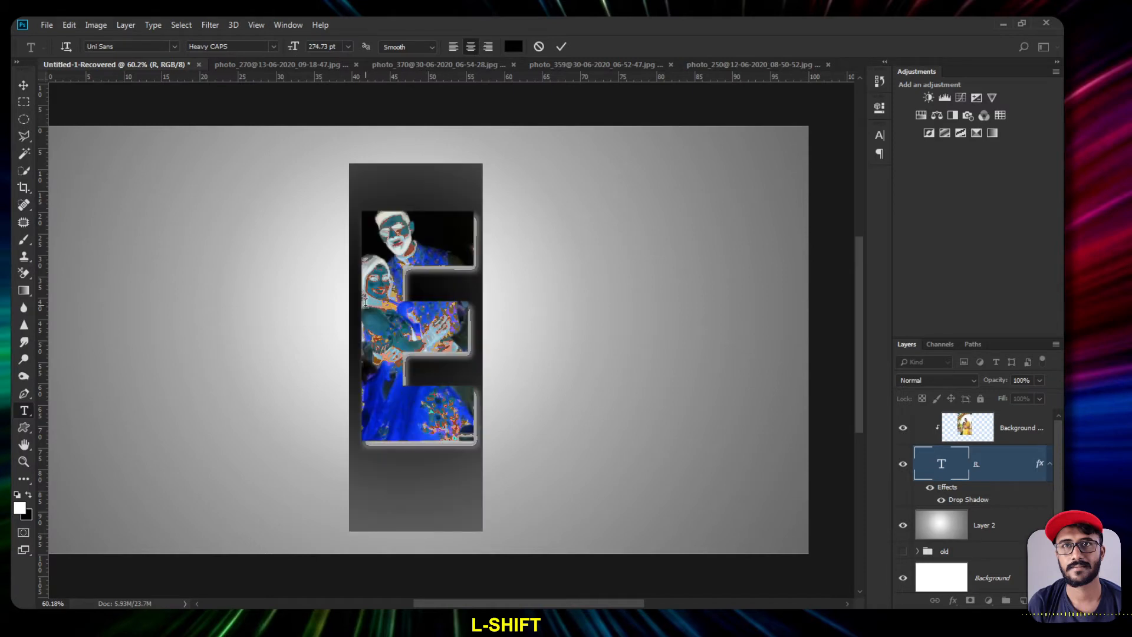
pyautogui.write('R')
pyautogui.doubleClick(367, 289)
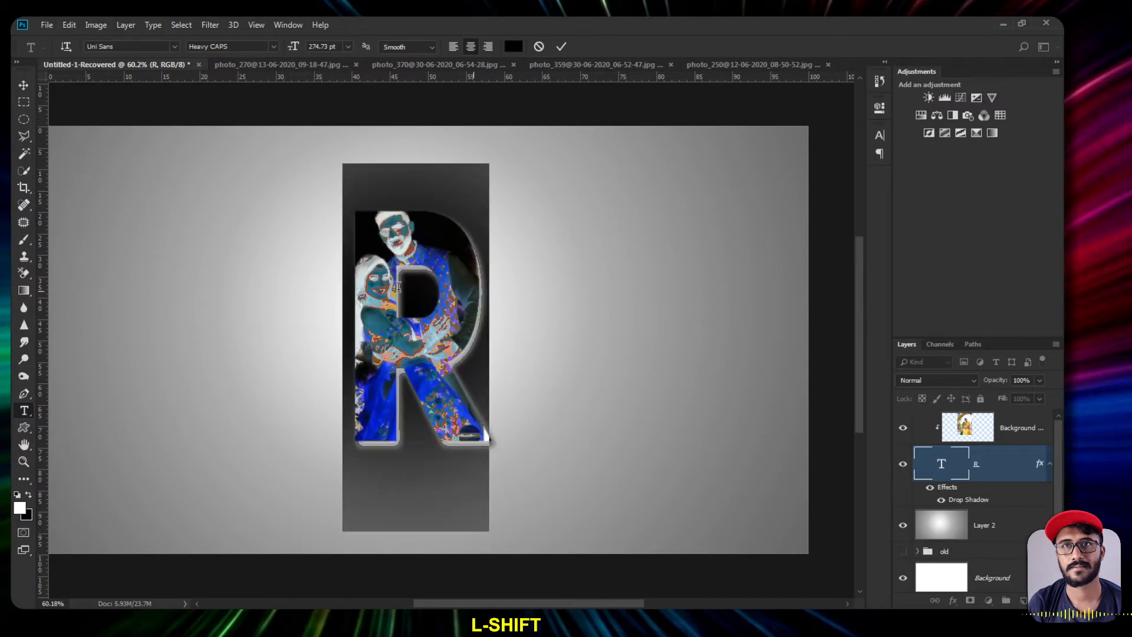
pyautogui.write('T')
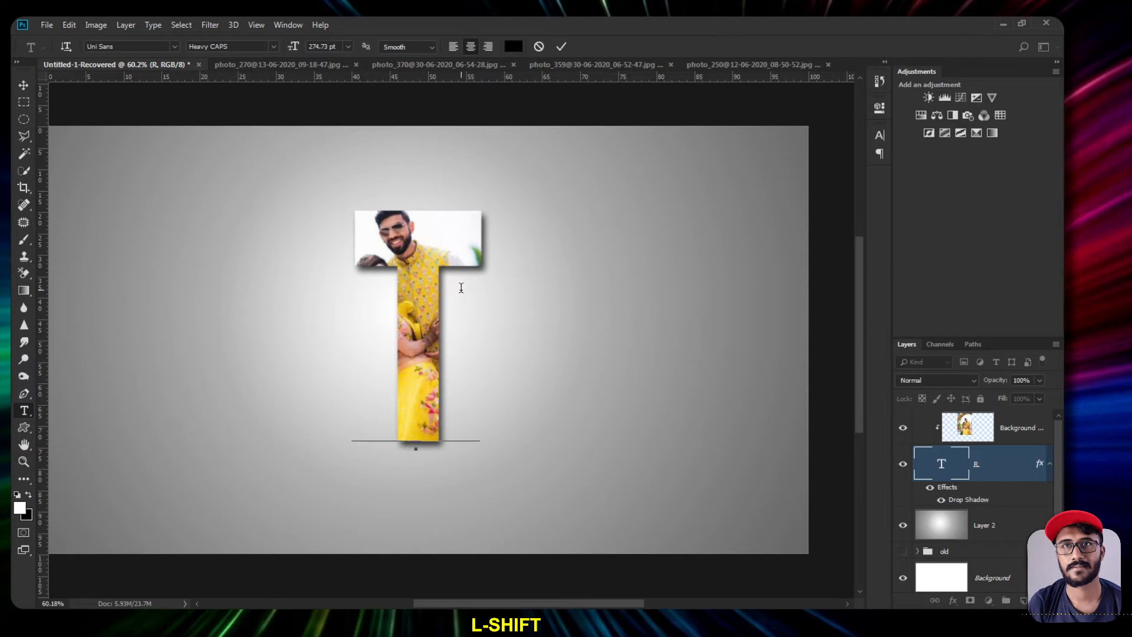
pyautogui.doubleClick(376, 289)
pyautogui.write('U')
pyautogui.doubleClick(377, 320)
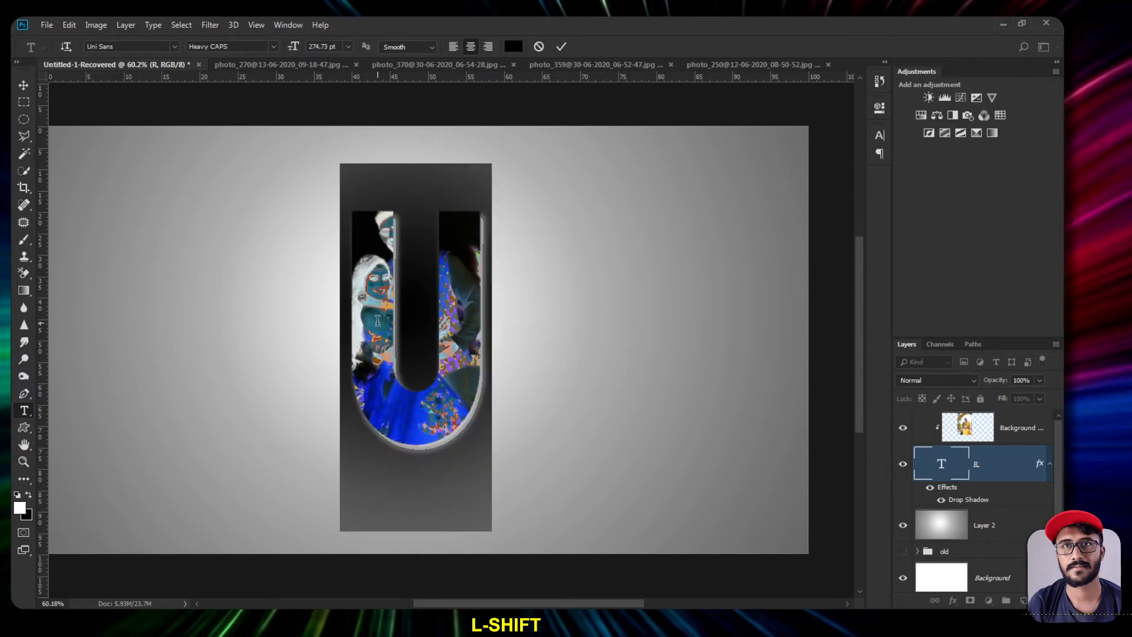
pyautogui.write('O')
pyautogui.moveTo(494, 312); pyautogui.dragTo(366, 309)
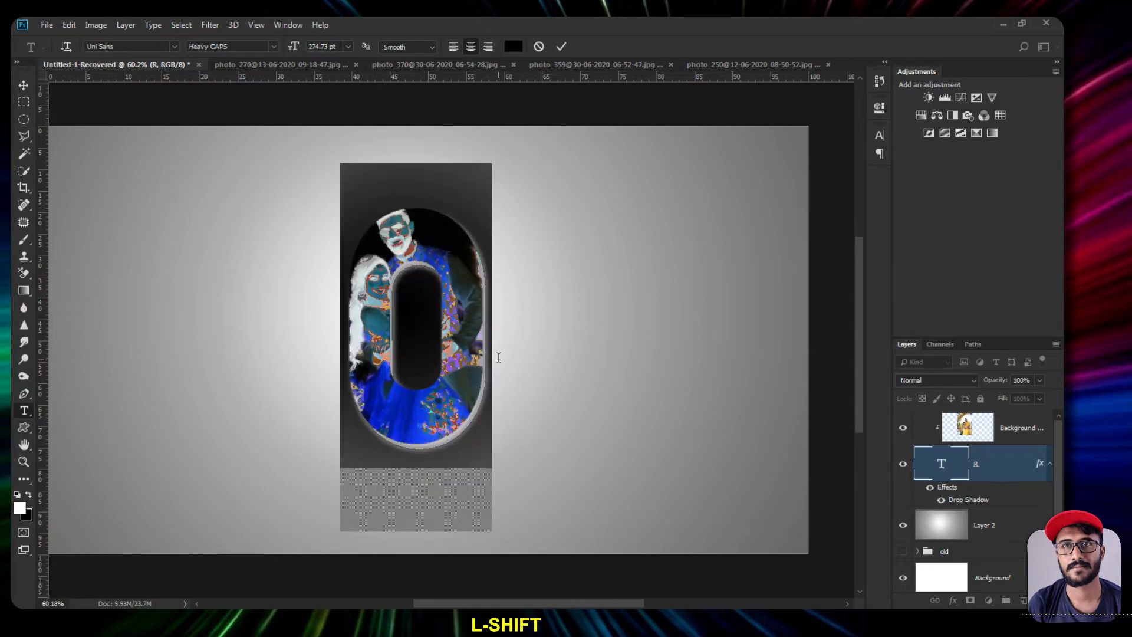
pyautogui.click(514, 288)
pyautogui.doubleClick(475, 325)
pyautogui.click(560, 47)
# - Replace the O with the letter P and with J in the photo-filled text layer
pyautogui.moveTo(466, 284); pyautogui.dragTo(321, 289)
pyautogui.write('p')
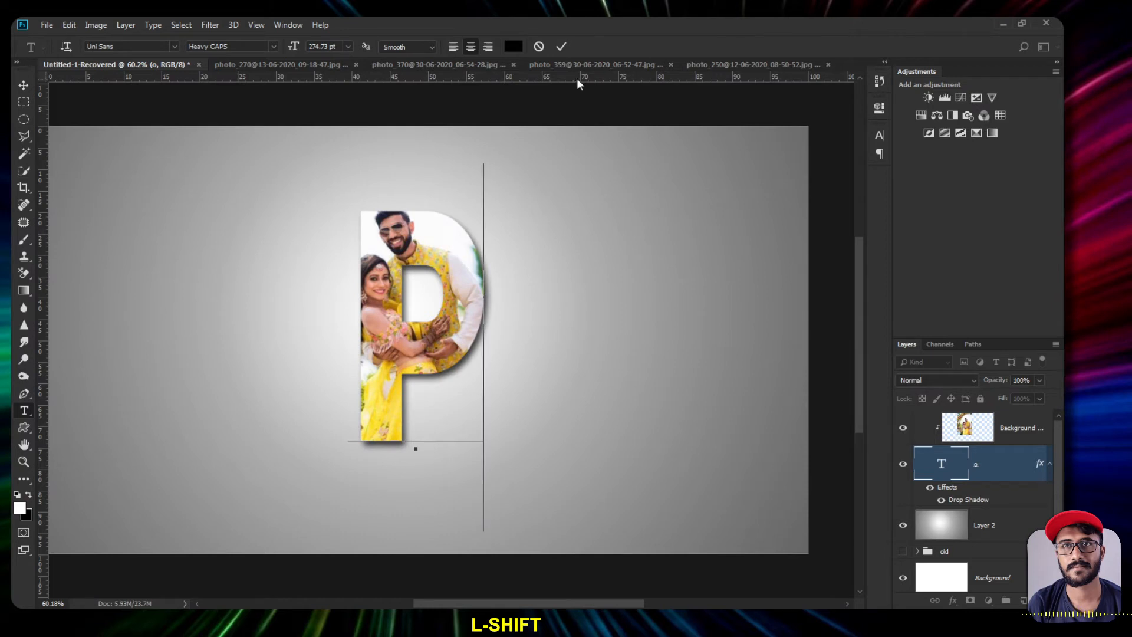
pyautogui.moveTo(471, 311); pyautogui.dragTo(361, 296)
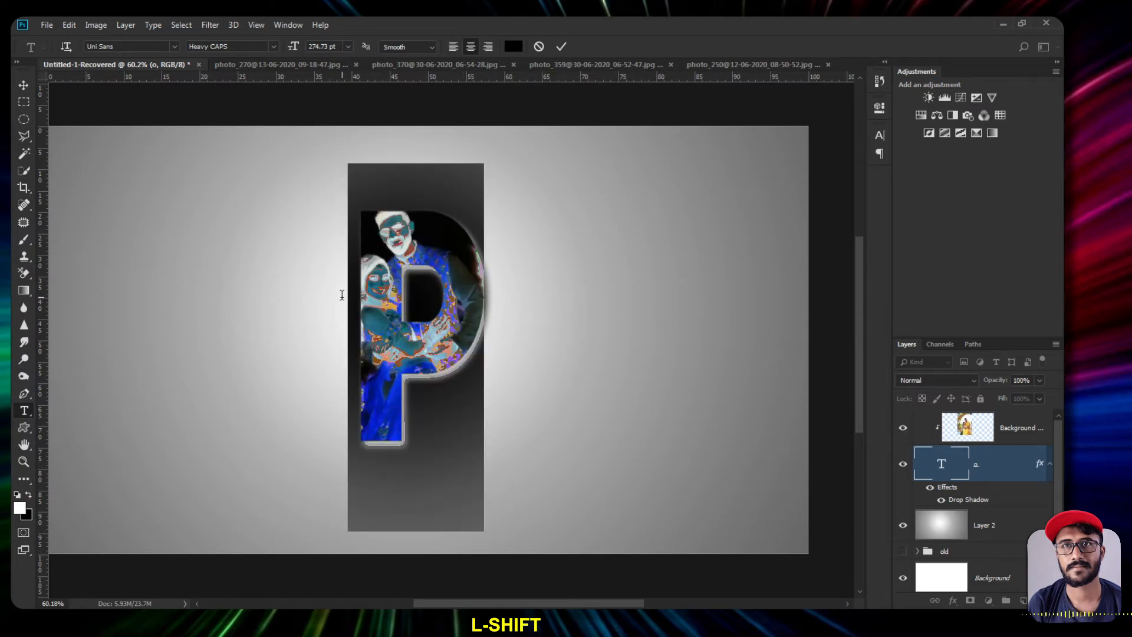
pyautogui.write('J')
# - Change the font of the letter J to Birch Std
pyautogui.moveTo(478, 321); pyautogui.dragTo(373, 317)
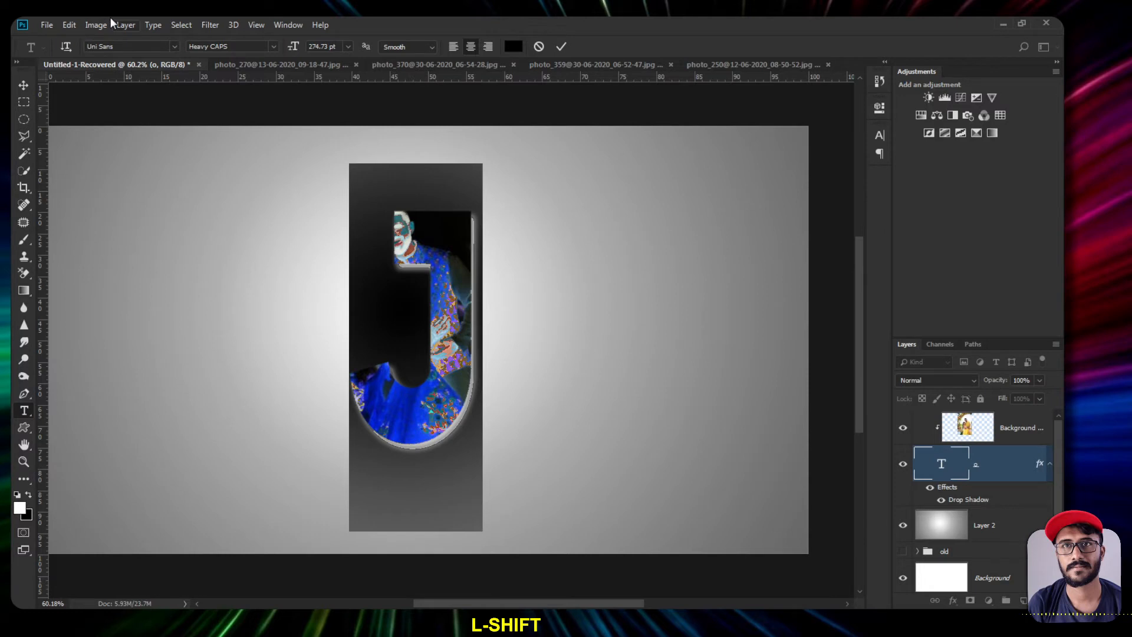
pyautogui.click(174, 47)
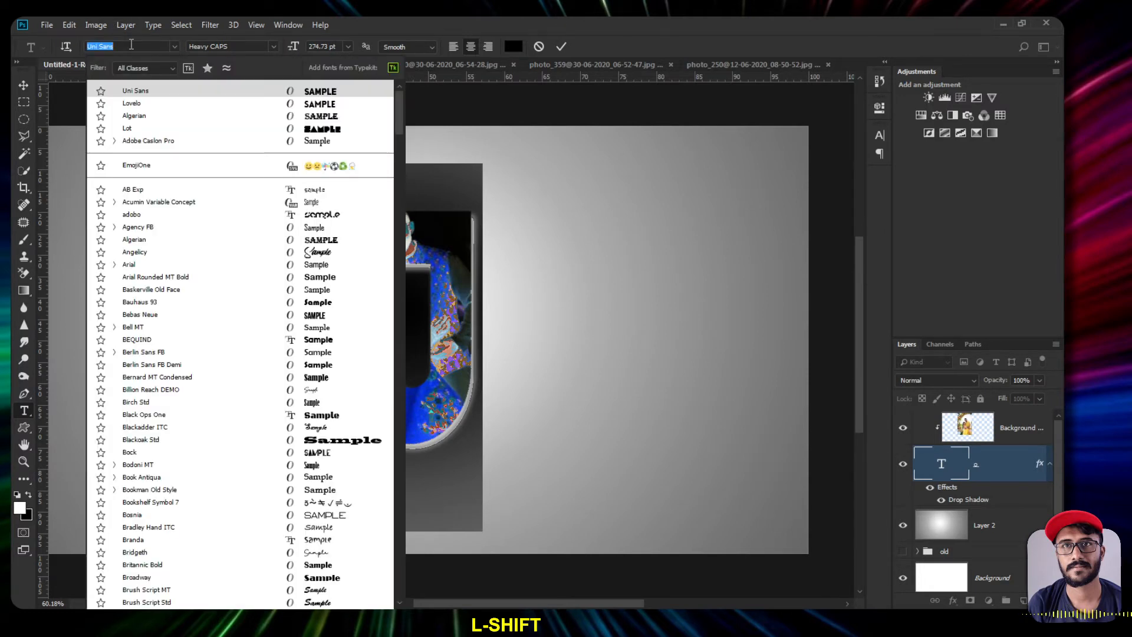
pyautogui.click(463, 307)
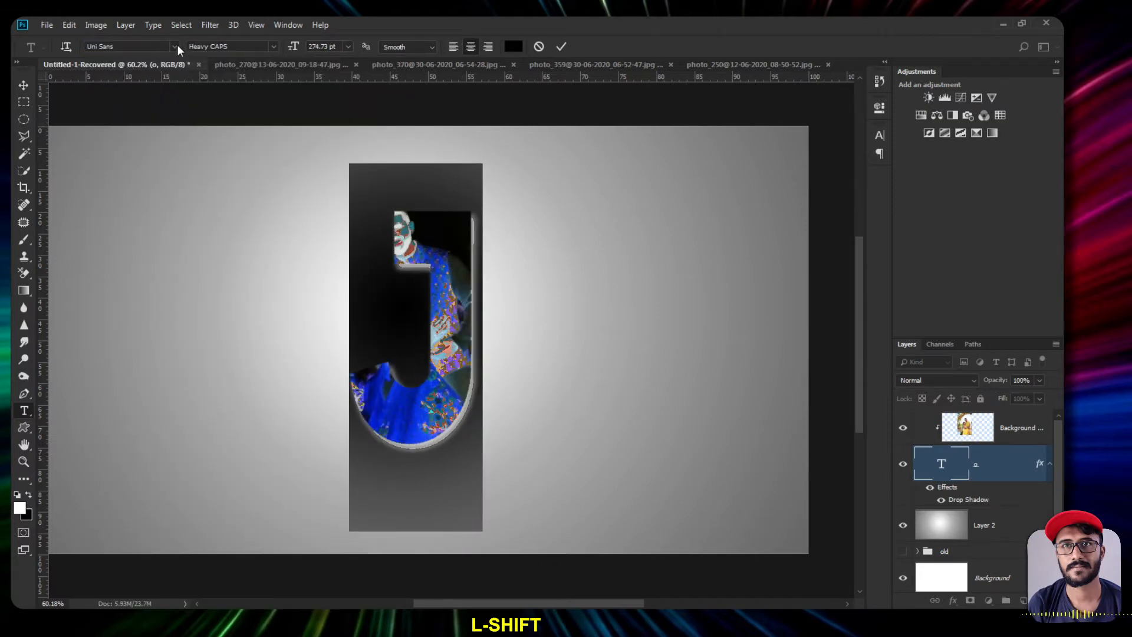
pyautogui.click(176, 47)
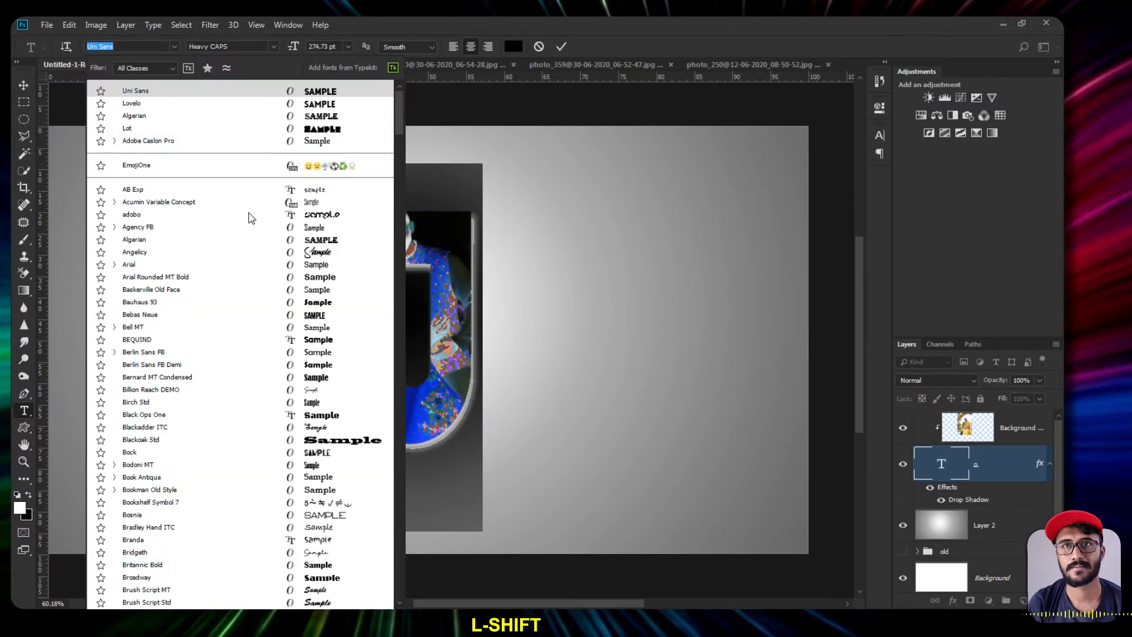
pyautogui.click(317, 401)
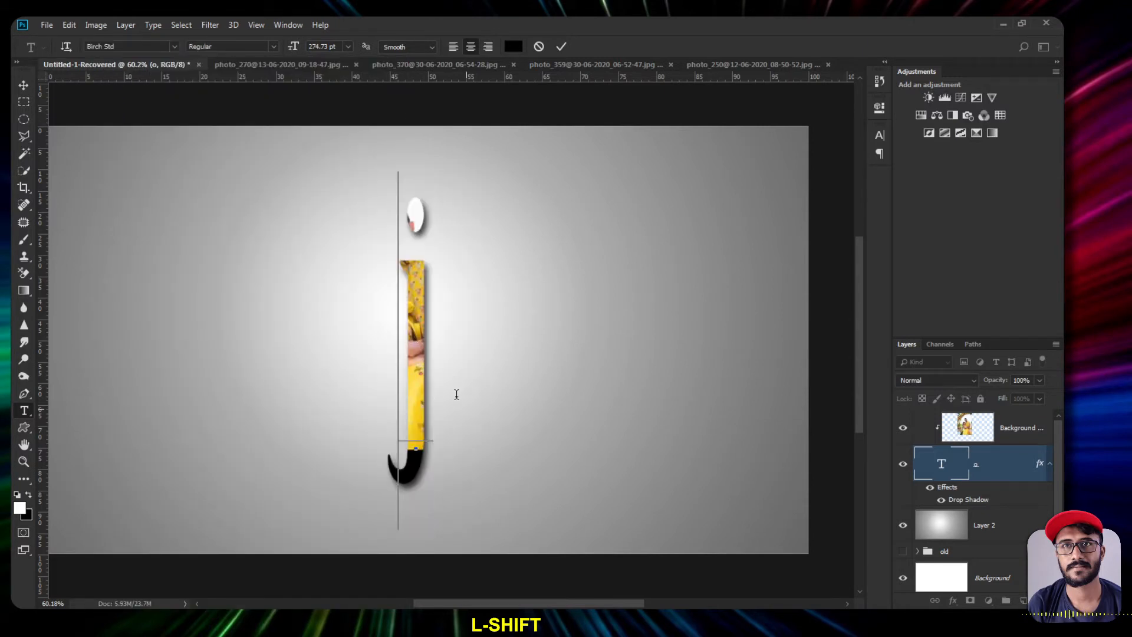
# - Replace the j with a capital A and select it
pyautogui.keyDown('shift'); pyautogui.click(425, 369); pyautogui.keyUp('shift')
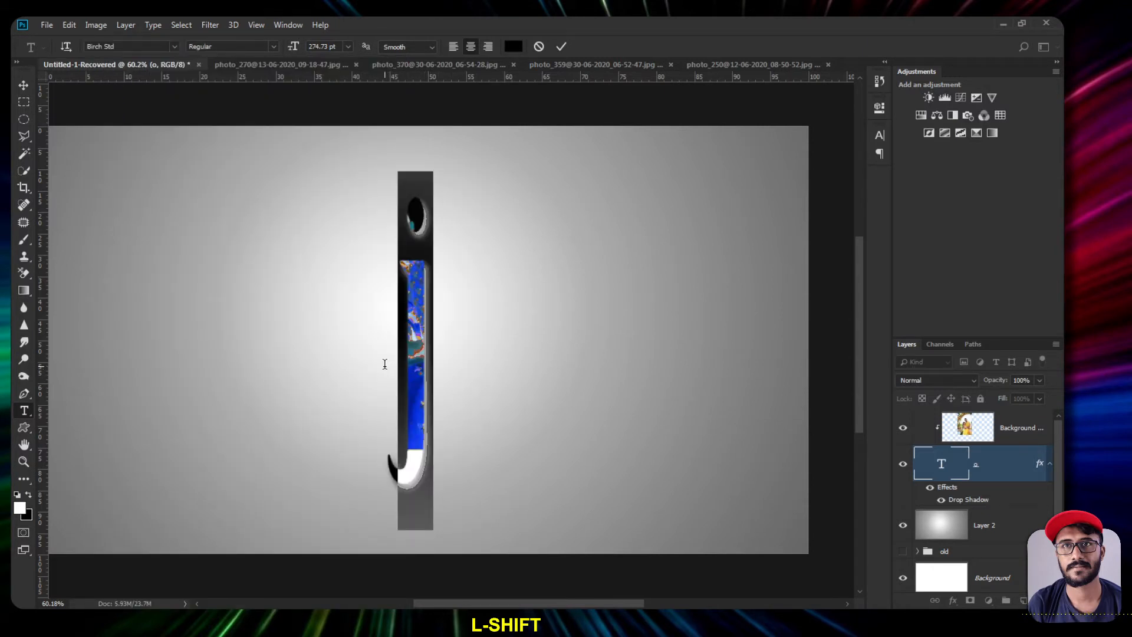
pyautogui.write('a')
pyautogui.keyDown('shift'); pyautogui.click(384, 364); pyautogui.keyUp('shift')
pyautogui.write('a')
pyautogui.keyDown('shift'); pyautogui.click(384, 348); pyautogui.keyUp('shift')
pyautogui.write('A')
pyautogui.keyDown('shift'); pyautogui.click(379, 328); pyautogui.keyUp('shift')
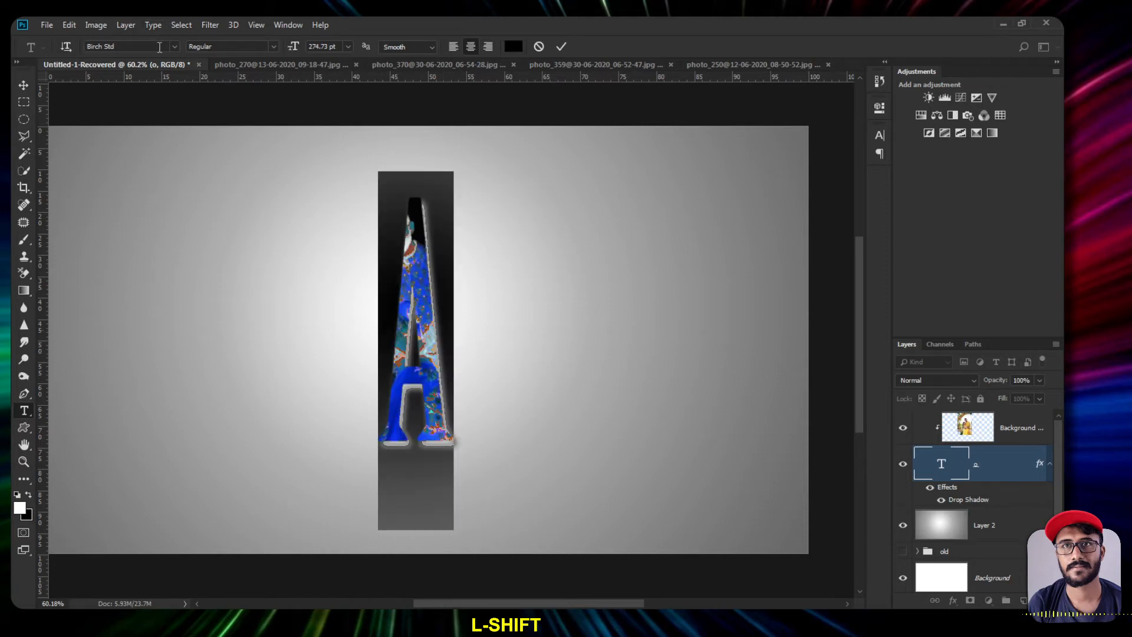
# - Preview other fonts on the letter A, set it to Uni Sans, and commit the text edit
pyautogui.click(173, 46)
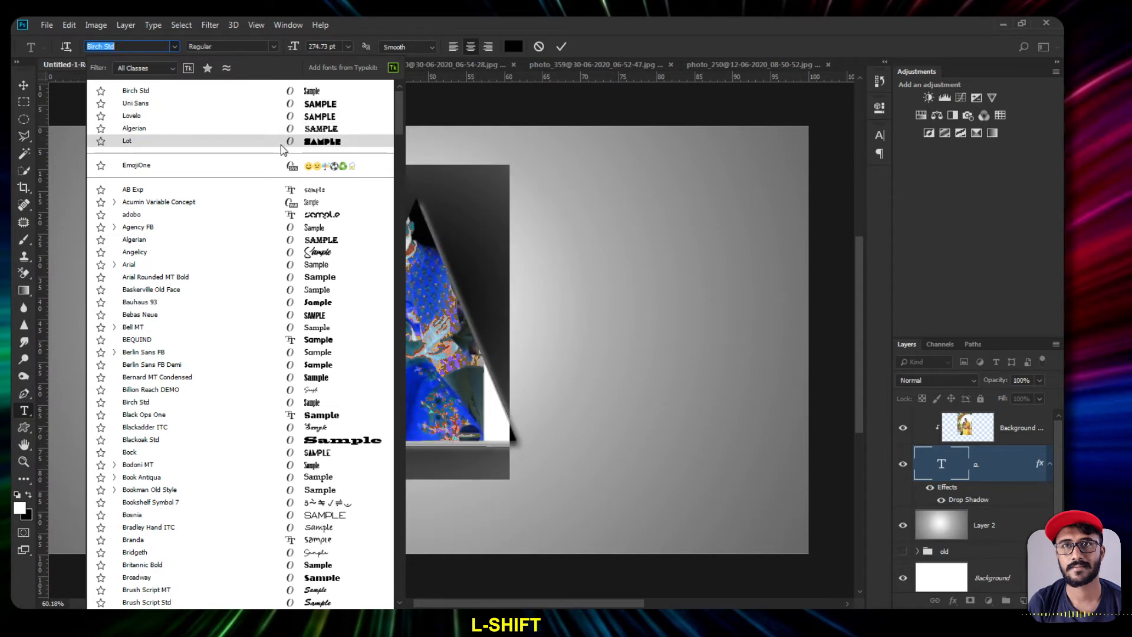
pyautogui.scroll(-1, 301, 298)
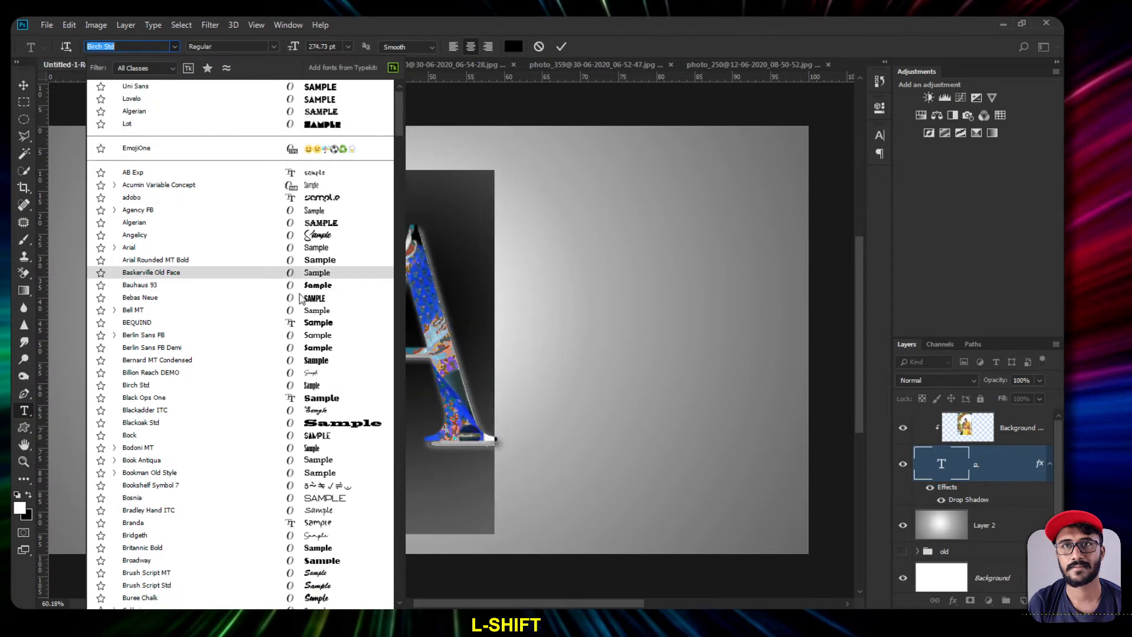
pyautogui.scroll(1, 345, 281)
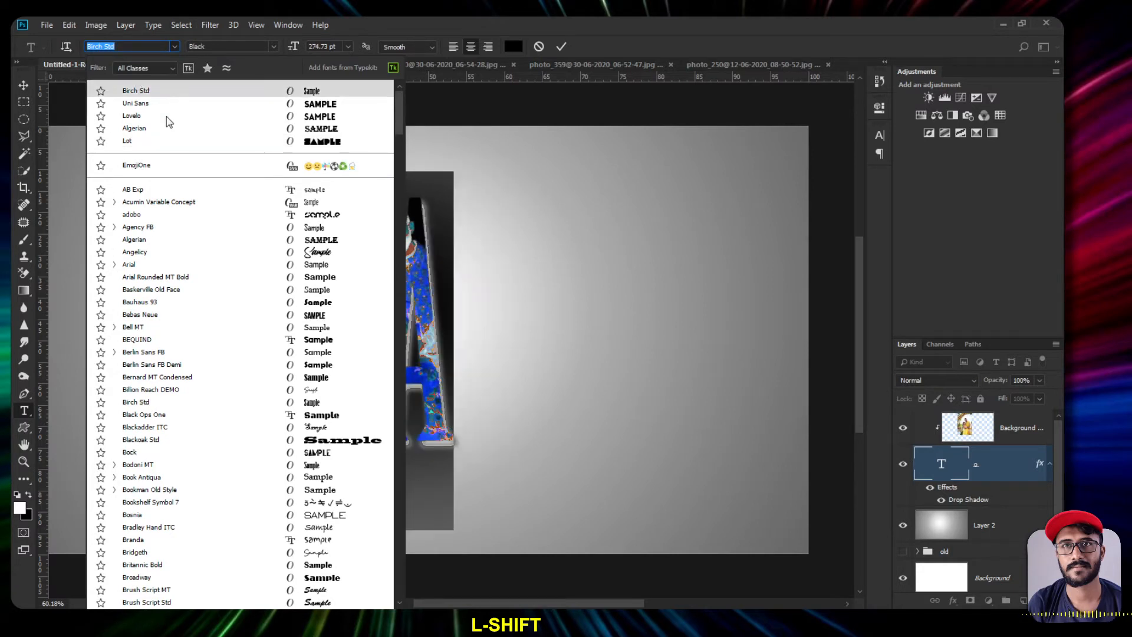
pyautogui.click(175, 103)
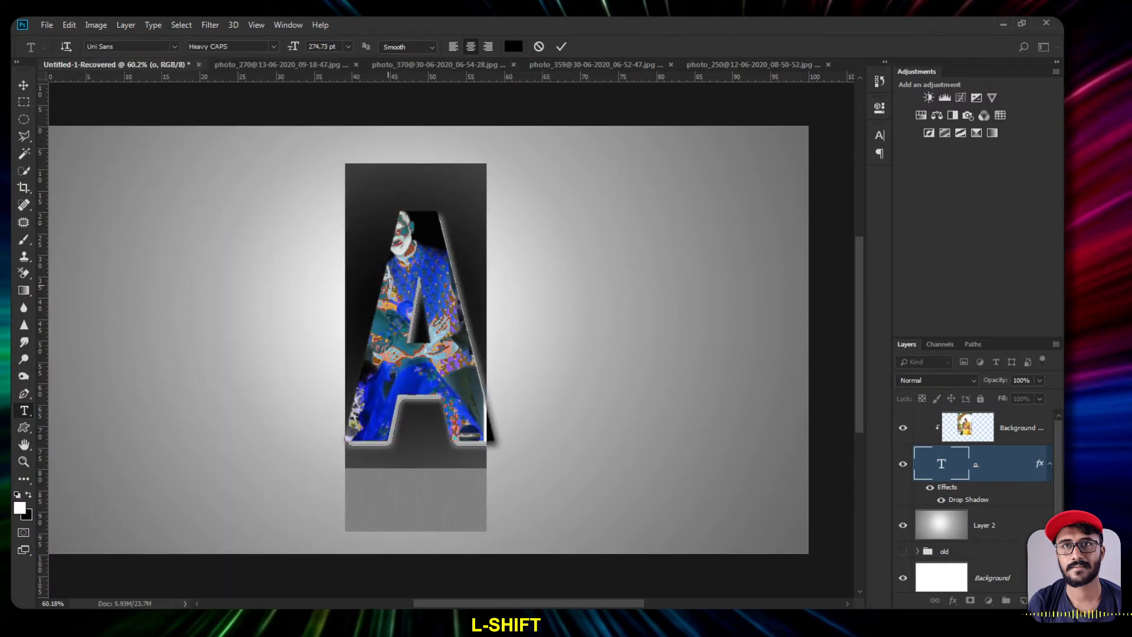
pyautogui.click(561, 47)
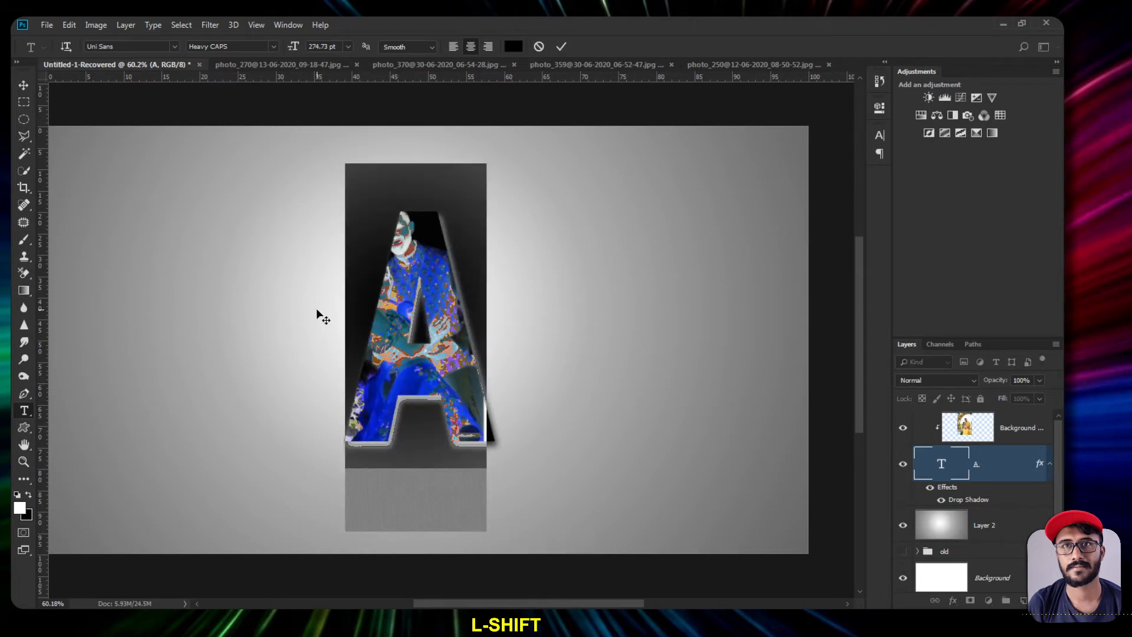
# - Replace the A with the letter R in the text layer and commit the edit
pyautogui.write('R')
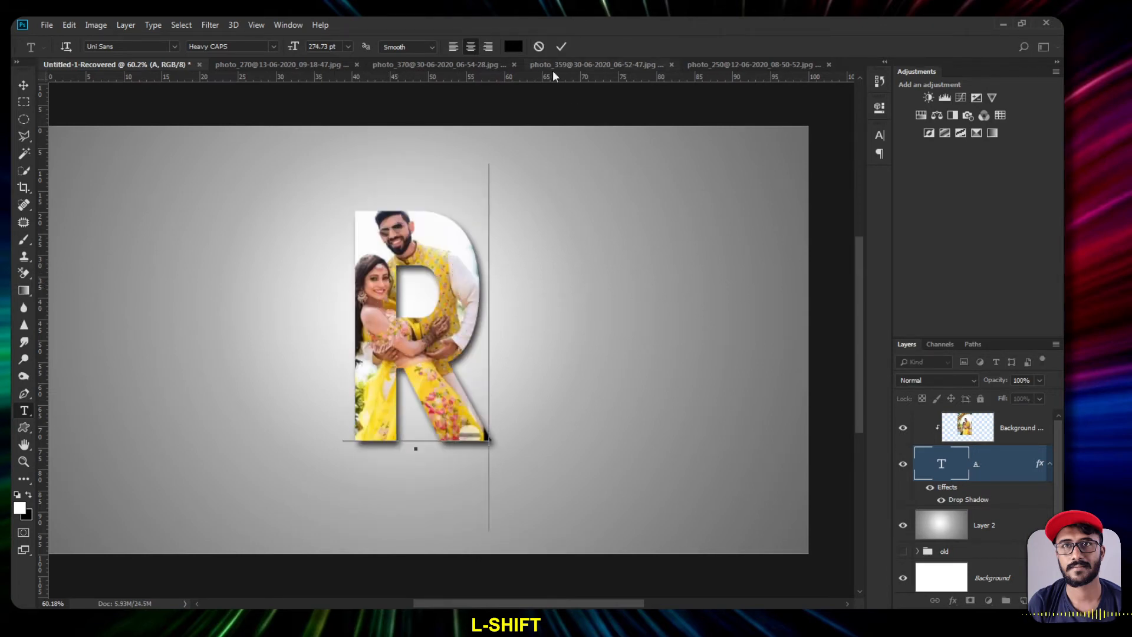
pyautogui.click(559, 46)
pyautogui.scroll(4, 411, 260)
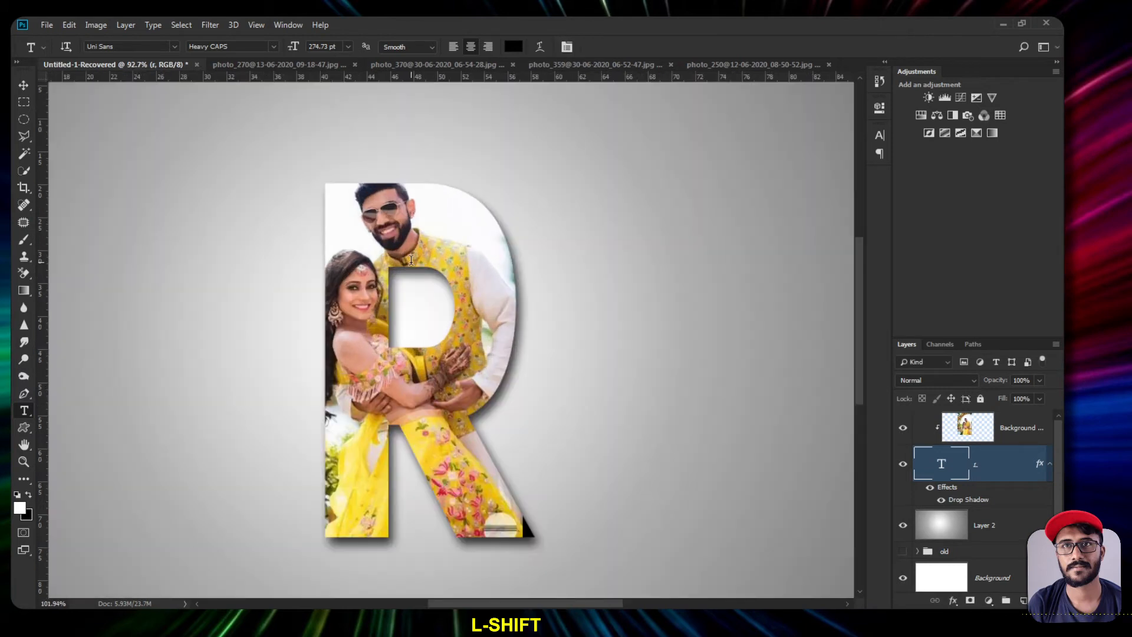
pyautogui.scroll(-2, 411, 260)
pyautogui.scroll(-2, 411, 259)
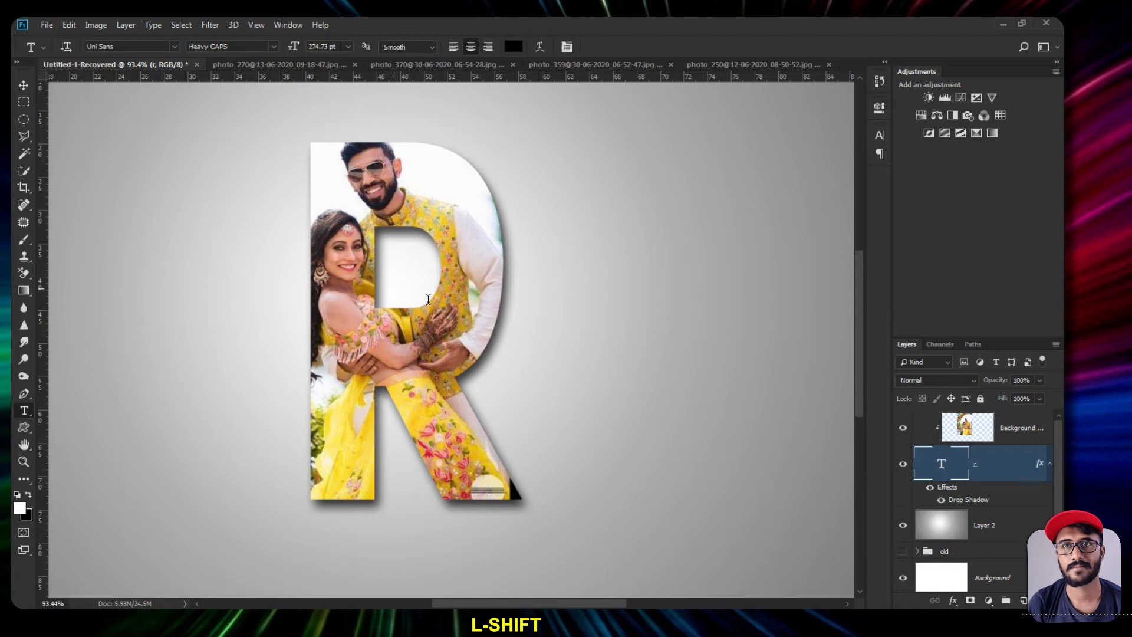
# - Shift the clipped couple photo slightly to the right within the R to cover more of the black area at the letter's foot
pyautogui.click(1012, 435)
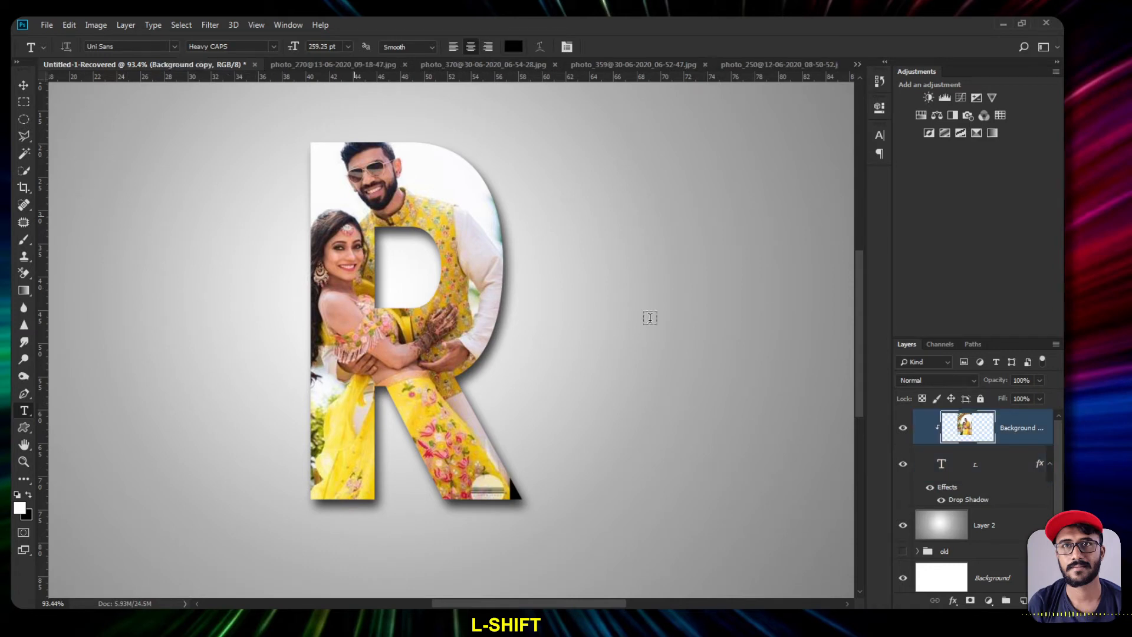
pyautogui.click(24, 89)
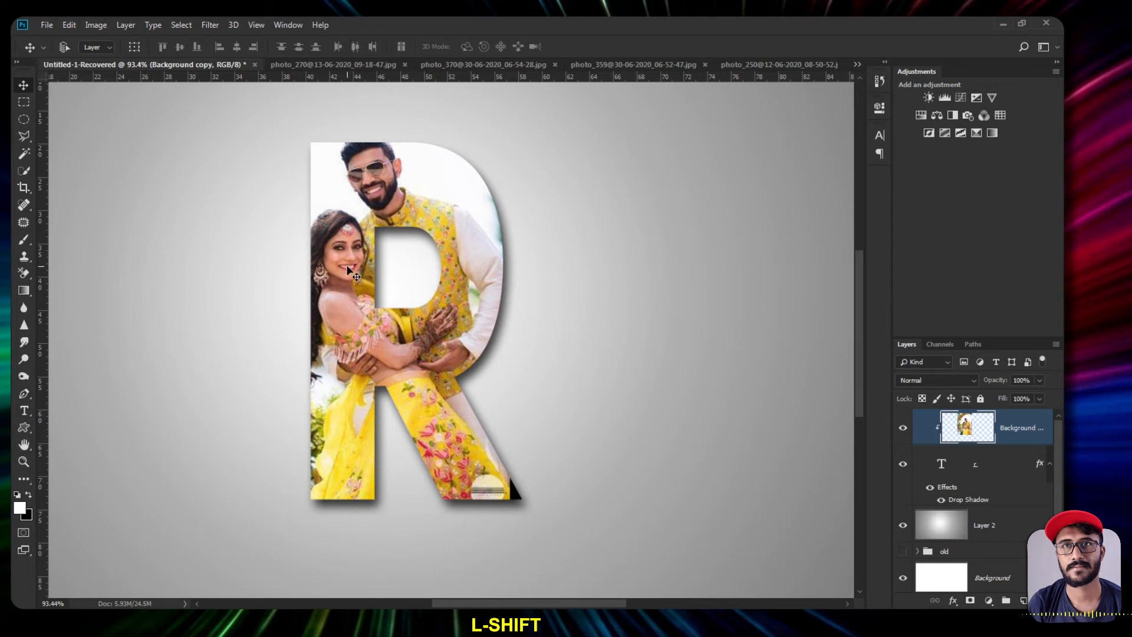
pyautogui.moveTo(347, 267); pyautogui.dragTo(356, 268)
pyautogui.moveTo(426, 358); pyautogui.dragTo(423, 358)
pyautogui.moveTo(458, 229)
pyautogui.mouseDown()
pyautogui.moveTo(501, 233)
pyautogui.moveTo(470, 303)
pyautogui.moveTo(452, 261)
pyautogui.moveTo(451, 234)
pyautogui.moveTo(465, 249)
pyautogui.moveTo(458, 211)
pyautogui.mouseUp()
pyautogui.moveTo(387, 172); pyautogui.dragTo(388, 186)
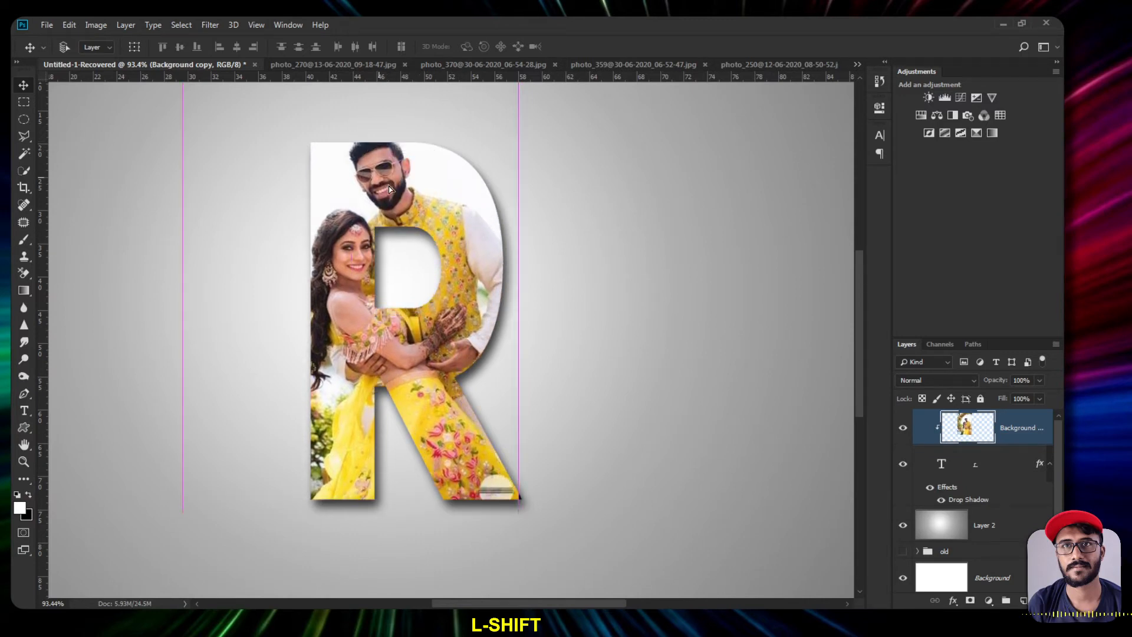
pyautogui.moveTo(362, 316); pyautogui.dragTo(331, 276)
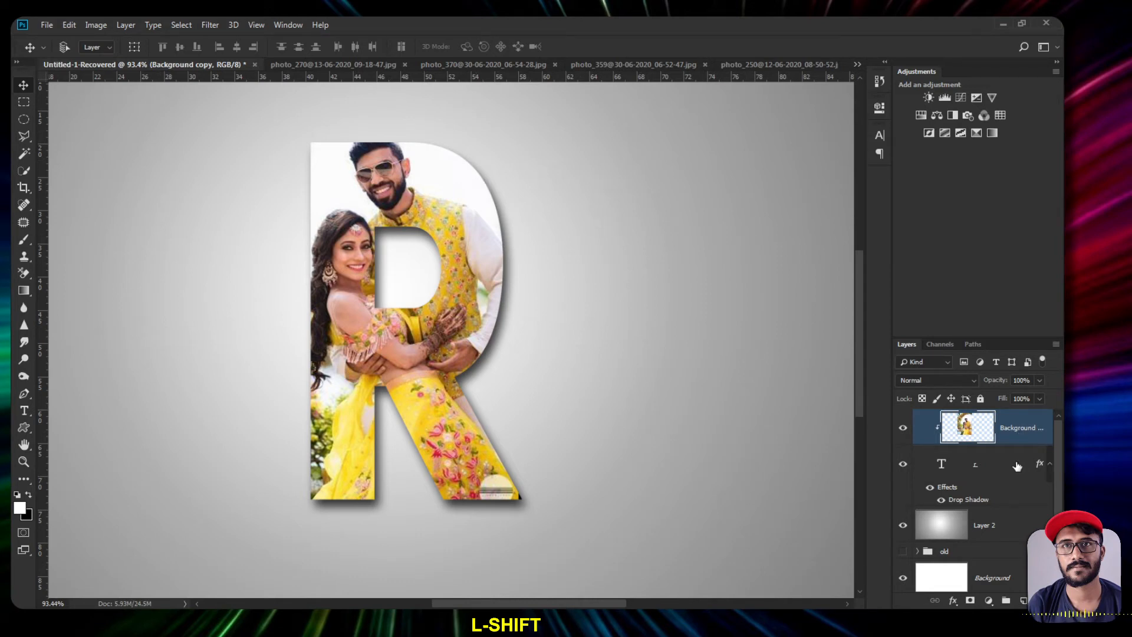
# - Duplicate the clipped couple photo layer and release the upper copy from the clipping mask
pyautogui.moveTo(1001, 438); pyautogui.dragTo(1025, 601)
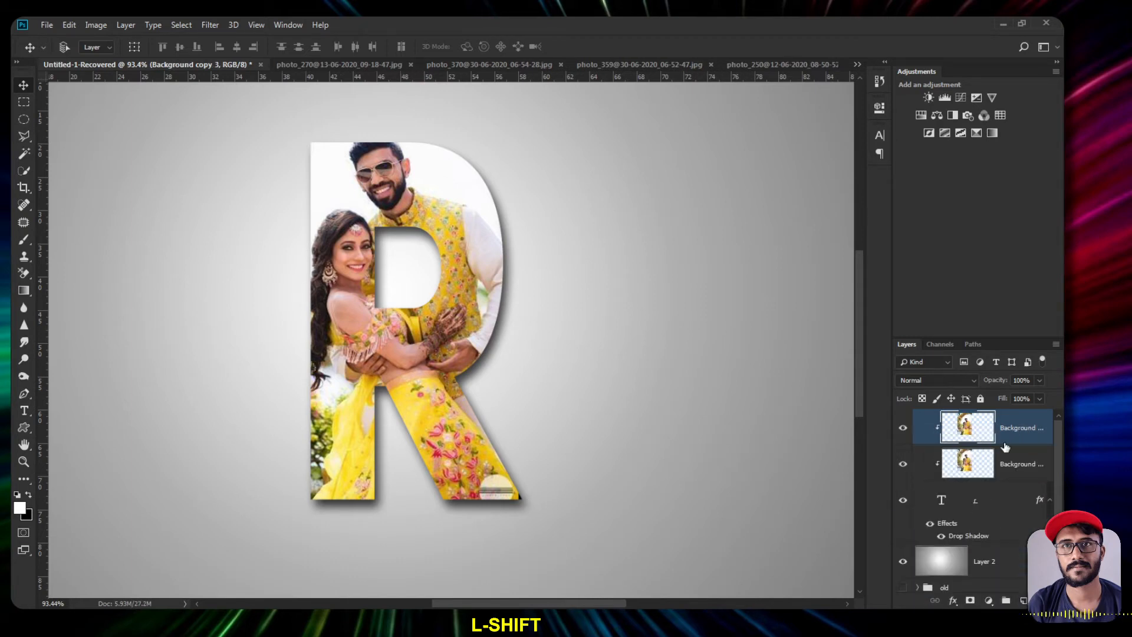
pyautogui.keyDown('alt'); pyautogui.click(1026, 444); pyautogui.keyUp('alt')
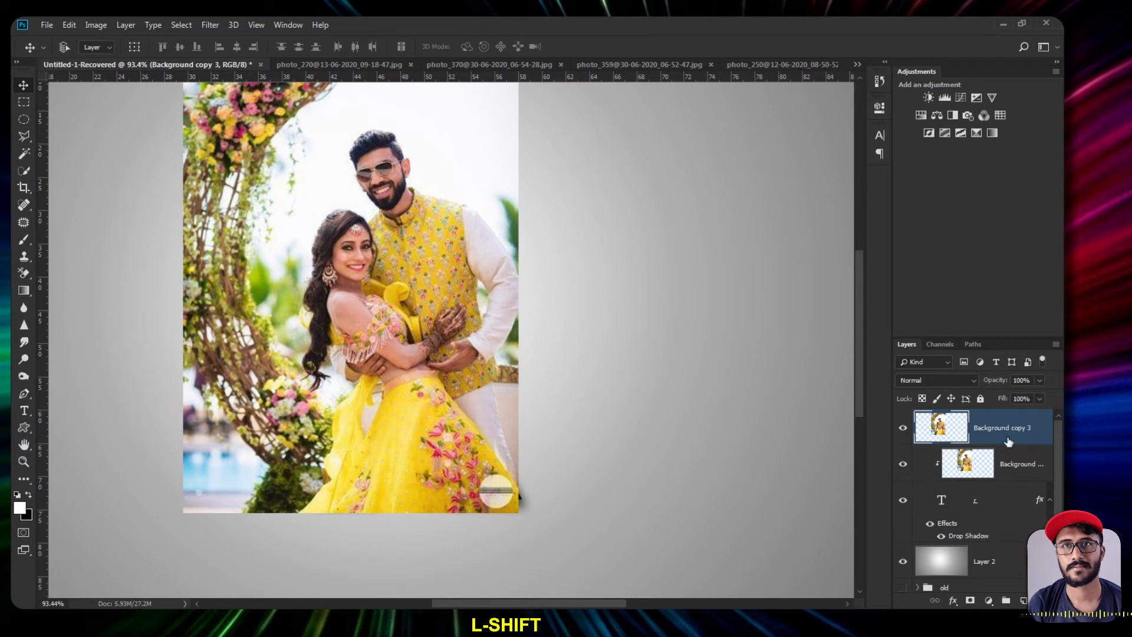
# - Select the couple on the unclipped photo copy with the Quick Selection tool at brush size 62
pyautogui.click(24, 171)
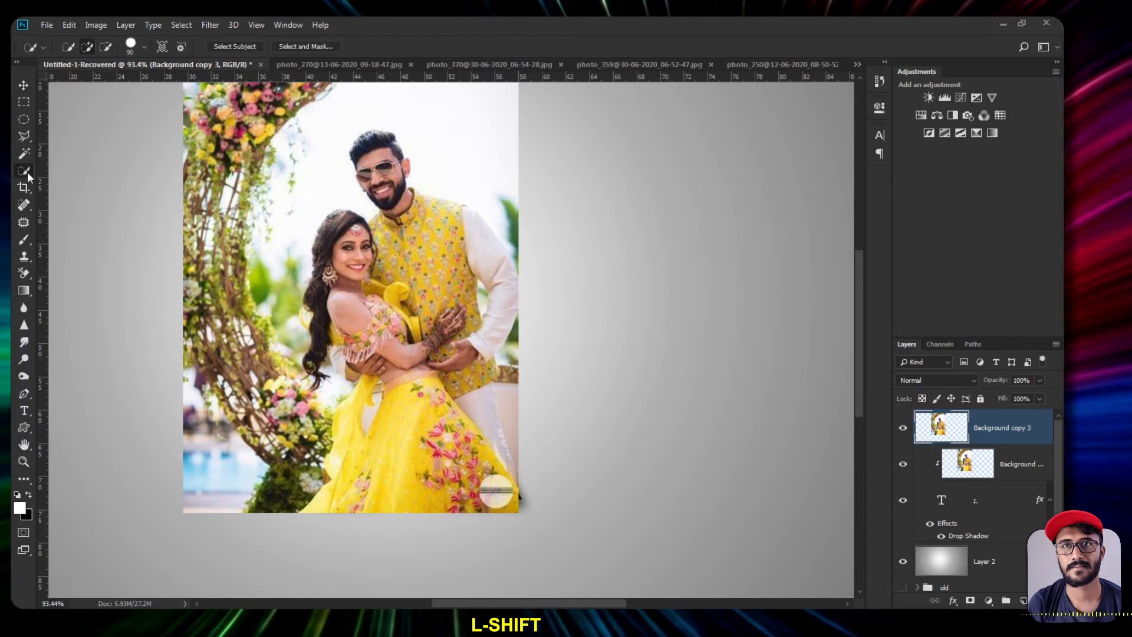
pyautogui.click(144, 47)
pyautogui.moveTo(133, 84); pyautogui.dragTo(116, 84)
pyautogui.moveTo(375, 157)
pyautogui.mouseDown()
pyautogui.moveTo(415, 262)
pyautogui.moveTo(451, 240)
pyautogui.moveTo(435, 217)
pyautogui.moveTo(467, 241)
pyautogui.moveTo(454, 301)
pyautogui.moveTo(422, 329)
pyautogui.moveTo(369, 339)
pyautogui.moveTo(347, 259)
pyautogui.mouseUp()
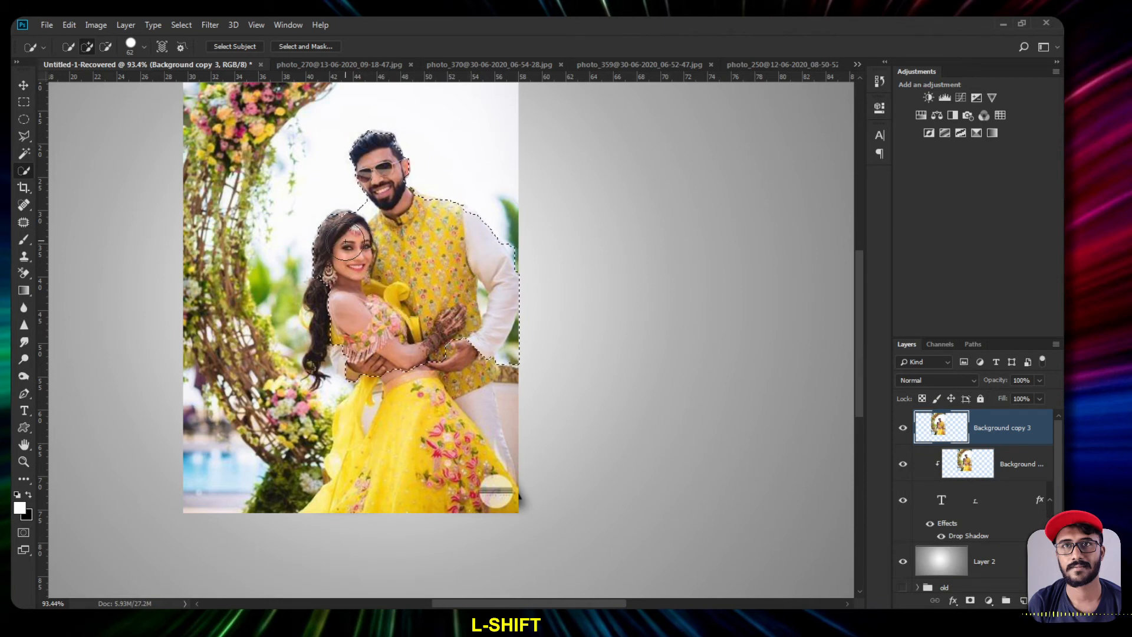
pyautogui.moveTo(332, 304)
pyautogui.mouseDown()
pyautogui.moveTo(330, 382)
pyautogui.moveTo(384, 380)
pyautogui.moveTo(364, 485)
pyautogui.moveTo(406, 462)
pyautogui.mouseUp()
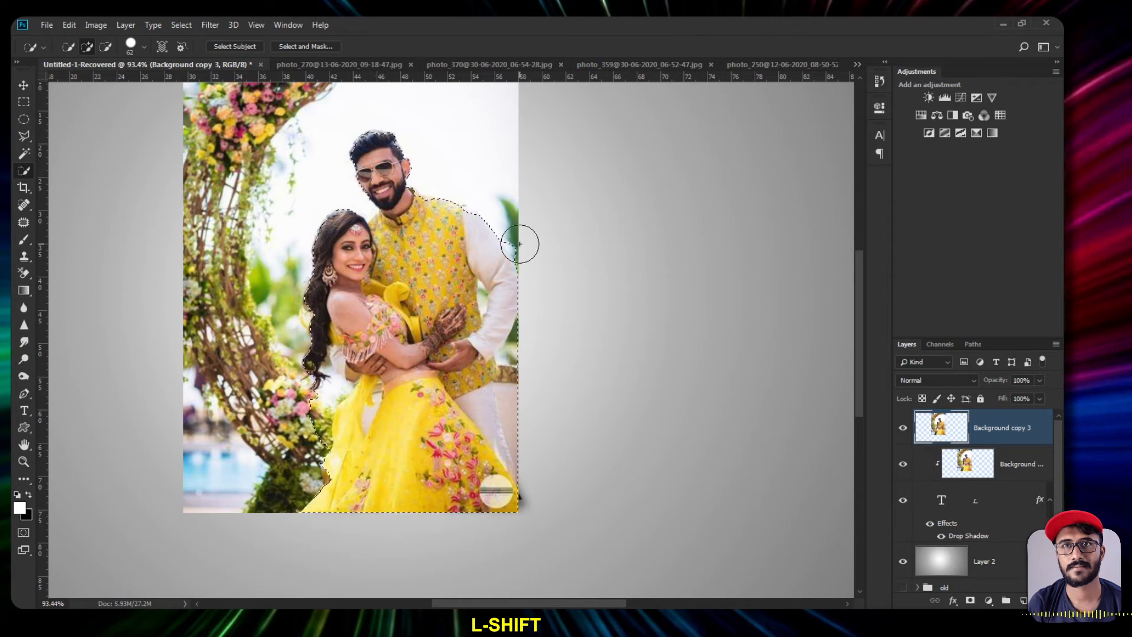
pyautogui.moveTo(348, 187)
pyautogui.mouseDown()
pyautogui.moveTo(363, 179)
pyautogui.moveTo(348, 138)
pyautogui.moveTo(389, 156)
pyautogui.moveTo(374, 156)
pyautogui.mouseUp()
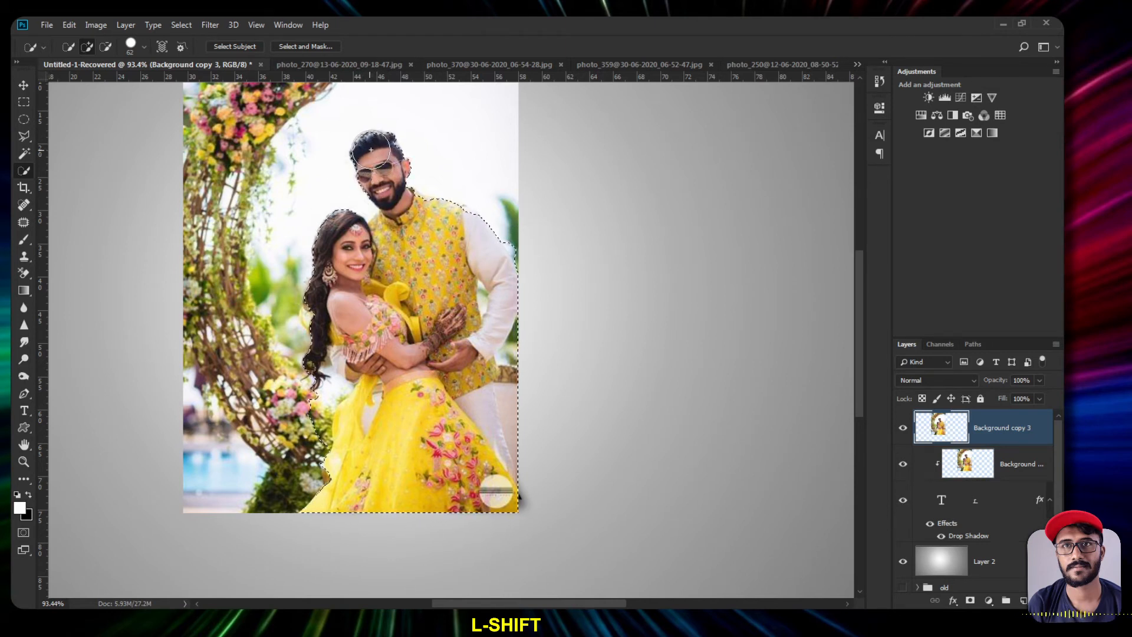
# - Refine the selection's edge with Smart Radius at 6.7 px, brushing over the man's and the woman's hair
pyautogui.click(182, 26)
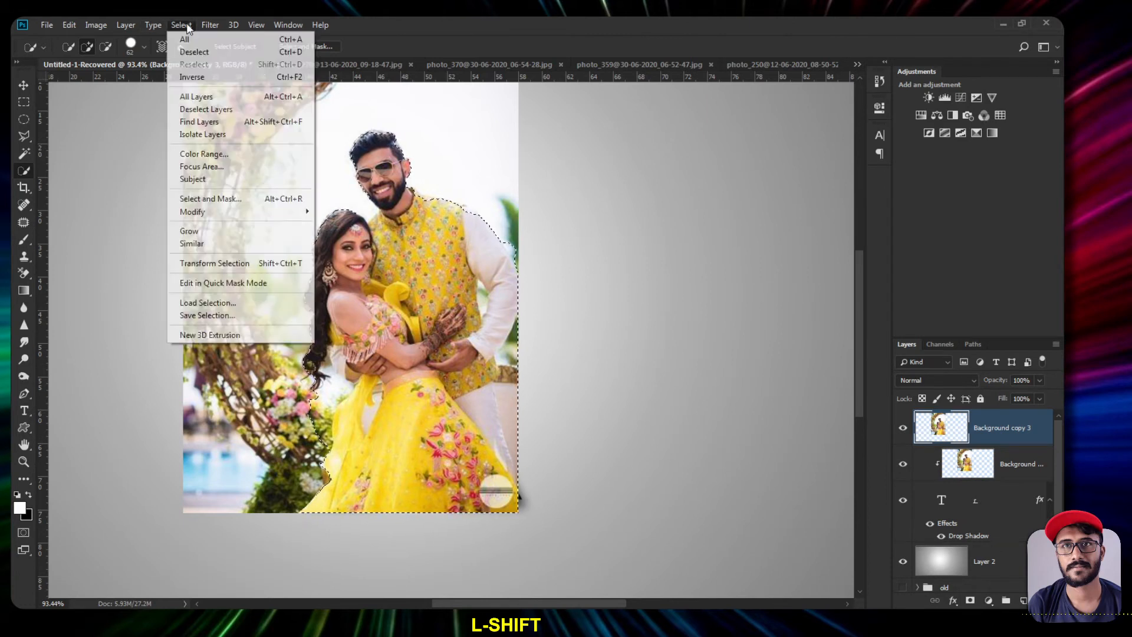
pyautogui.keyDown('shift'); pyautogui.click(238, 203); pyautogui.keyUp('shift')
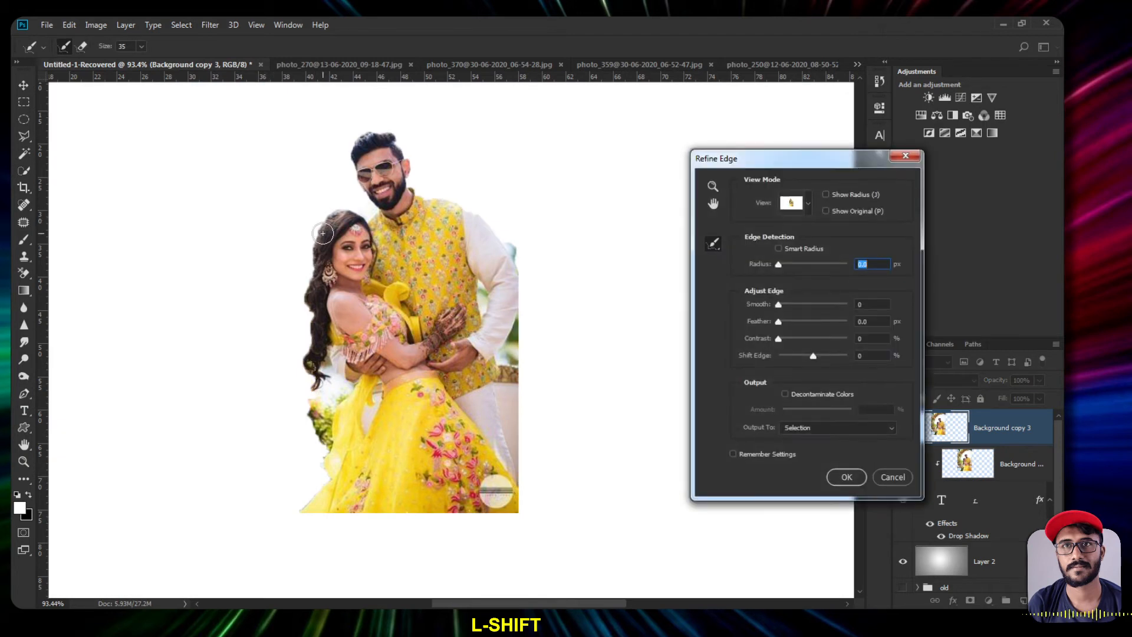
pyautogui.click(800, 264)
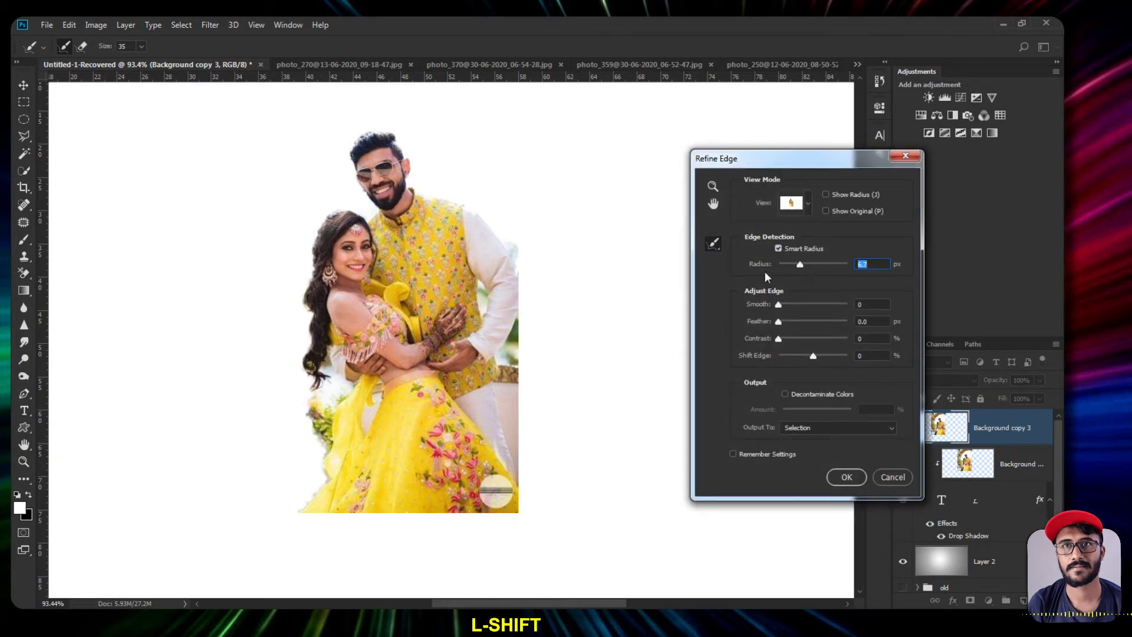
pyautogui.moveTo(394, 137)
pyautogui.mouseDown()
pyautogui.moveTo(356, 133)
pyautogui.moveTo(348, 144)
pyautogui.mouseUp()
pyautogui.moveTo(313, 222)
pyautogui.mouseDown()
pyautogui.moveTo(304, 267)
pyautogui.moveTo(309, 390)
pyautogui.mouseUp()
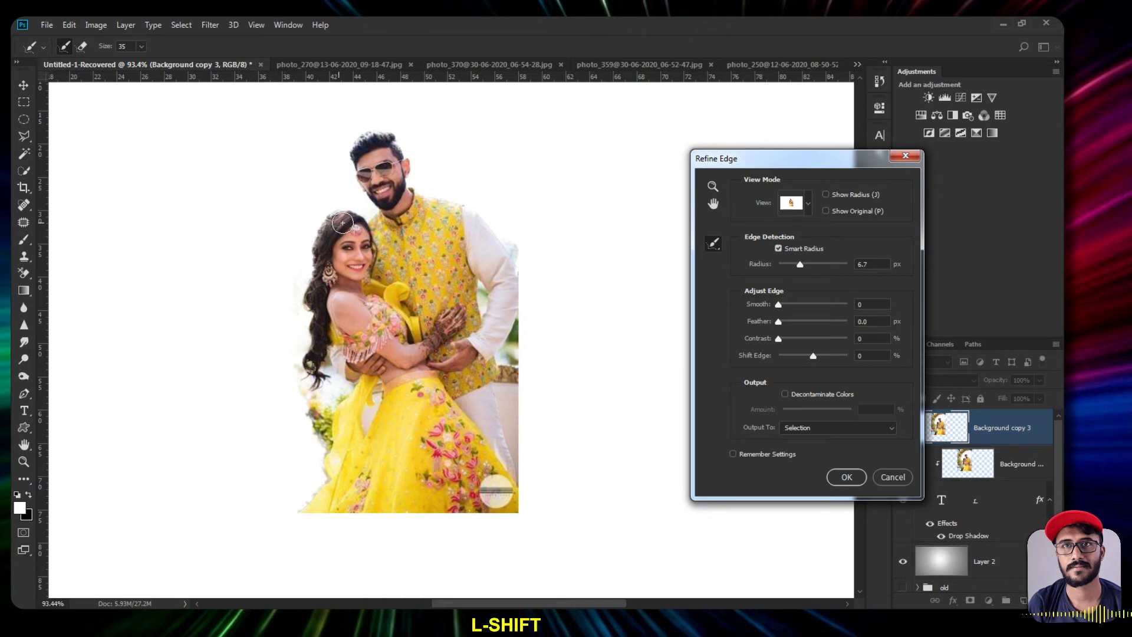
pyautogui.moveTo(341, 224)
pyautogui.mouseDown()
pyautogui.moveTo(326, 255)
pyautogui.moveTo(350, 224)
pyautogui.moveTo(377, 253)
pyautogui.mouseUp()
pyautogui.moveTo(365, 145); pyautogui.dragTo(382, 152)
# - Set the edge contrast to 27%, brush the foliage out beside the dress, and apply the refined selection
pyautogui.moveTo(779, 339); pyautogui.dragTo(791, 340)
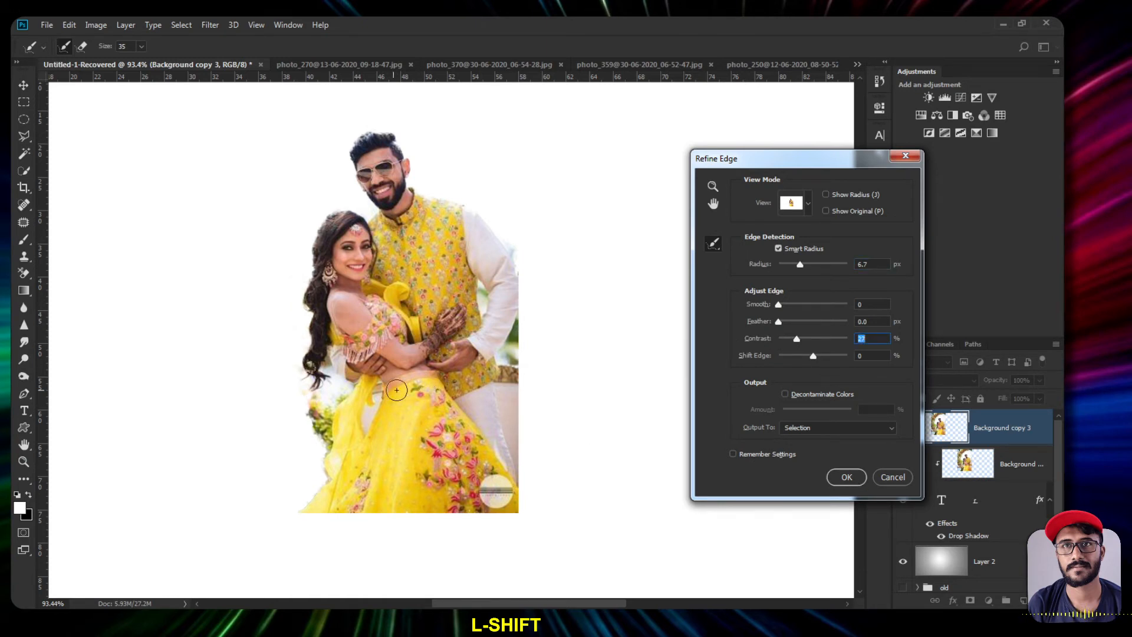
pyautogui.moveTo(330, 407)
pyautogui.mouseDown()
pyautogui.moveTo(327, 435)
pyautogui.moveTo(319, 401)
pyautogui.moveTo(318, 454)
pyautogui.moveTo(310, 402)
pyautogui.moveTo(343, 411)
pyautogui.moveTo(333, 391)
pyautogui.moveTo(322, 428)
pyautogui.moveTo(340, 383)
pyautogui.moveTo(320, 467)
pyautogui.mouseUp()
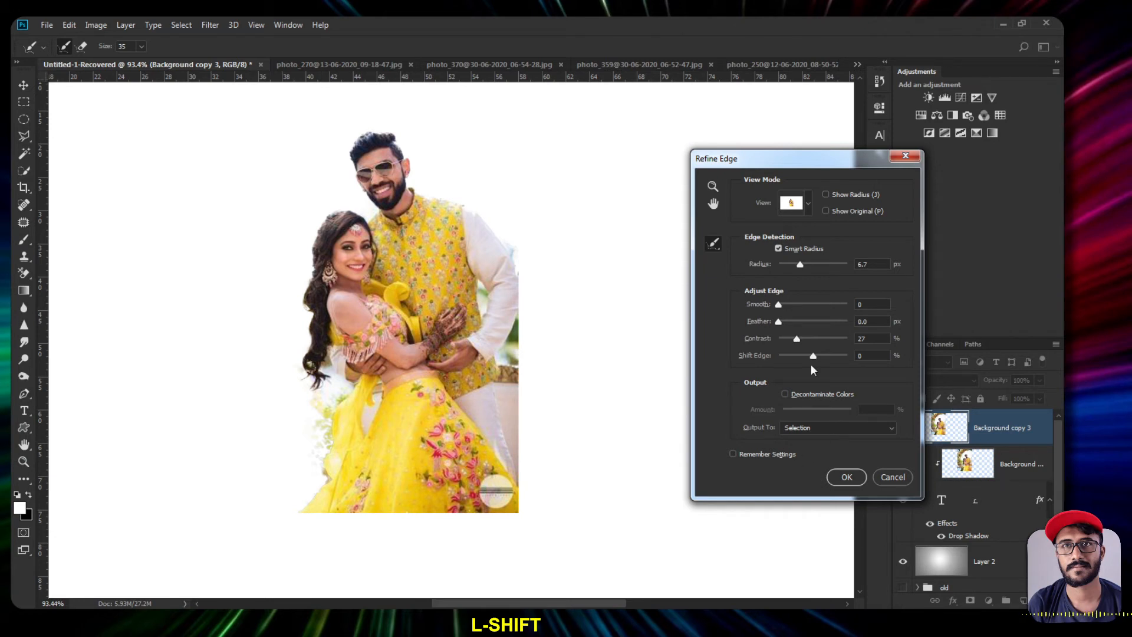
pyautogui.moveTo(779, 304); pyautogui.dragTo(781, 306)
pyautogui.click(848, 477)
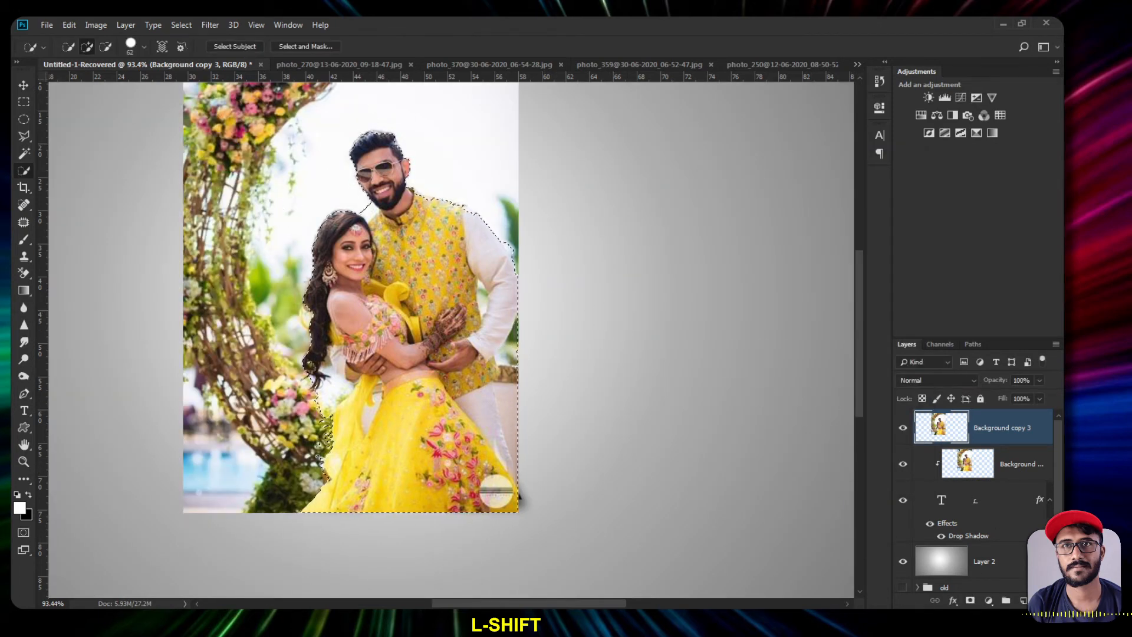
# - Mask the photo copy to the selection and paint away the parts outside the R's outer curve, below it, and between its legs
pyautogui.click(970, 601)
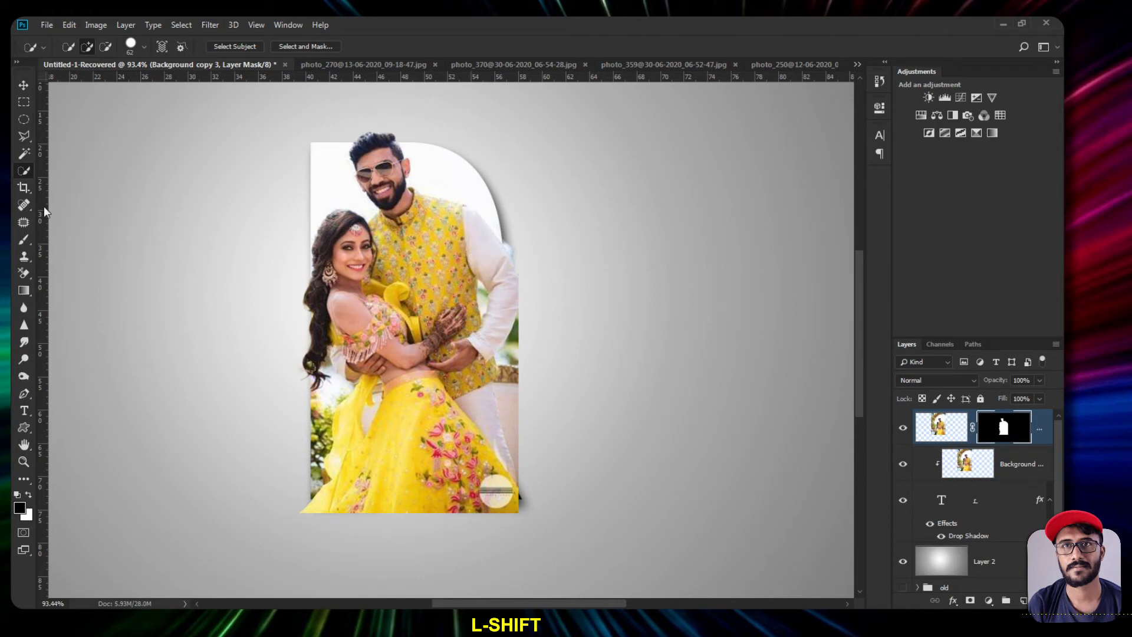
pyautogui.click(22, 245)
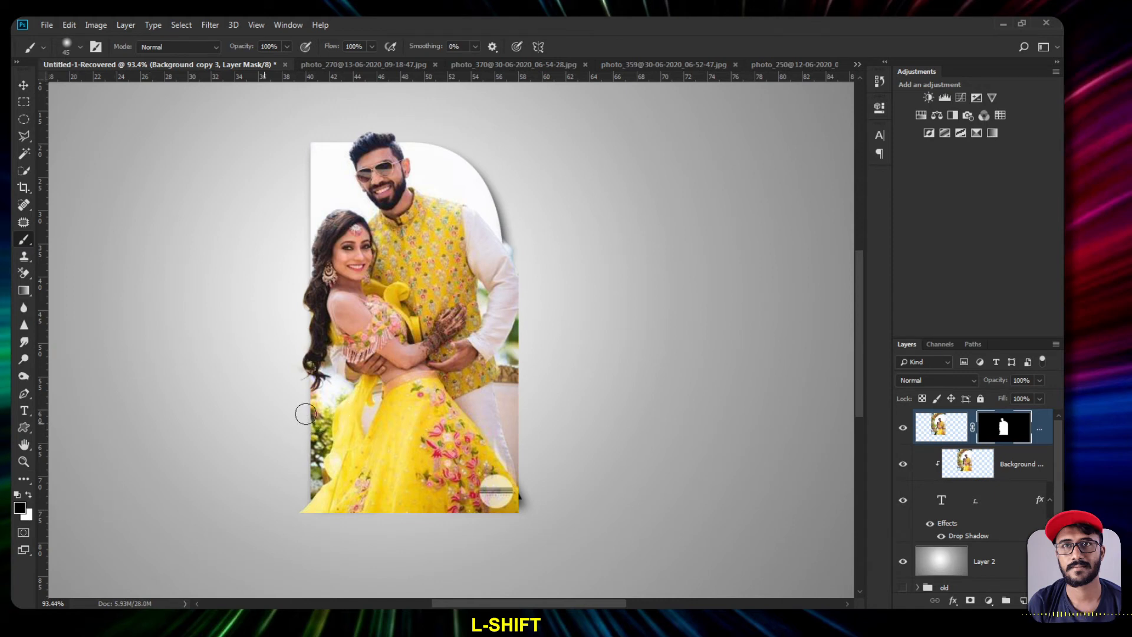
pyautogui.moveTo(498, 214)
pyautogui.mouseDown()
pyautogui.moveTo(507, 375)
pyautogui.moveTo(514, 342)
pyautogui.moveTo(495, 311)
pyautogui.moveTo(506, 404)
pyautogui.moveTo(501, 342)
pyautogui.moveTo(512, 384)
pyautogui.moveTo(491, 404)
pyautogui.moveTo(495, 434)
pyautogui.moveTo(476, 345)
pyautogui.moveTo(475, 384)
pyautogui.mouseUp()
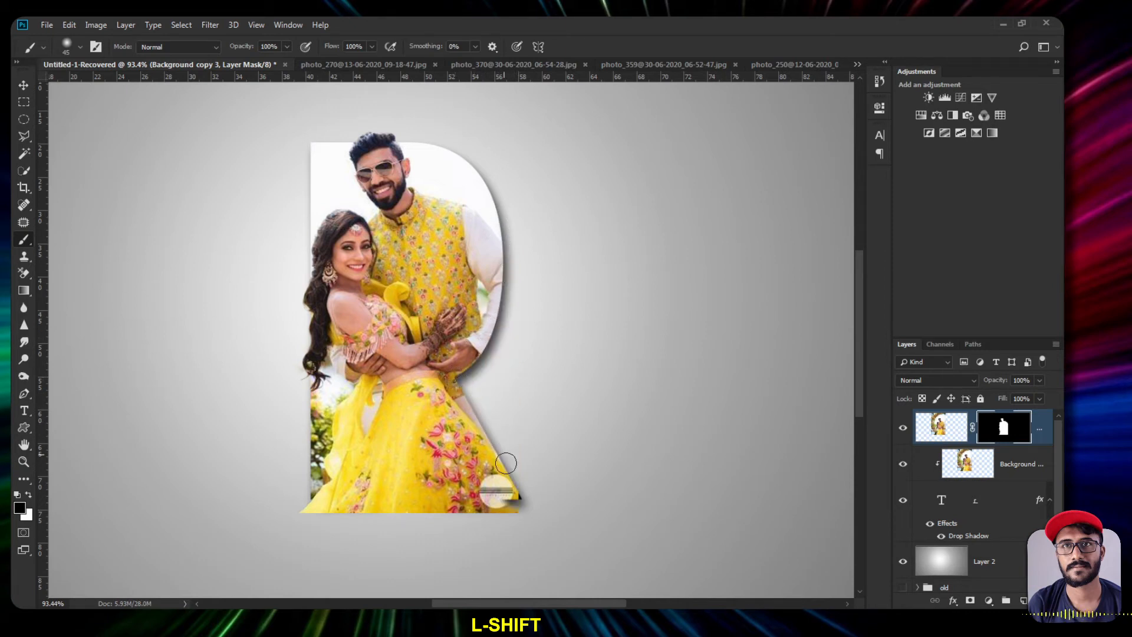
pyautogui.moveTo(422, 508)
pyautogui.mouseDown()
pyautogui.moveTo(395, 428)
pyautogui.moveTo(441, 511)
pyautogui.moveTo(385, 407)
pyautogui.moveTo(390, 491)
pyautogui.moveTo(379, 409)
pyautogui.moveTo(377, 494)
pyautogui.moveTo(296, 512)
pyautogui.mouseUp()
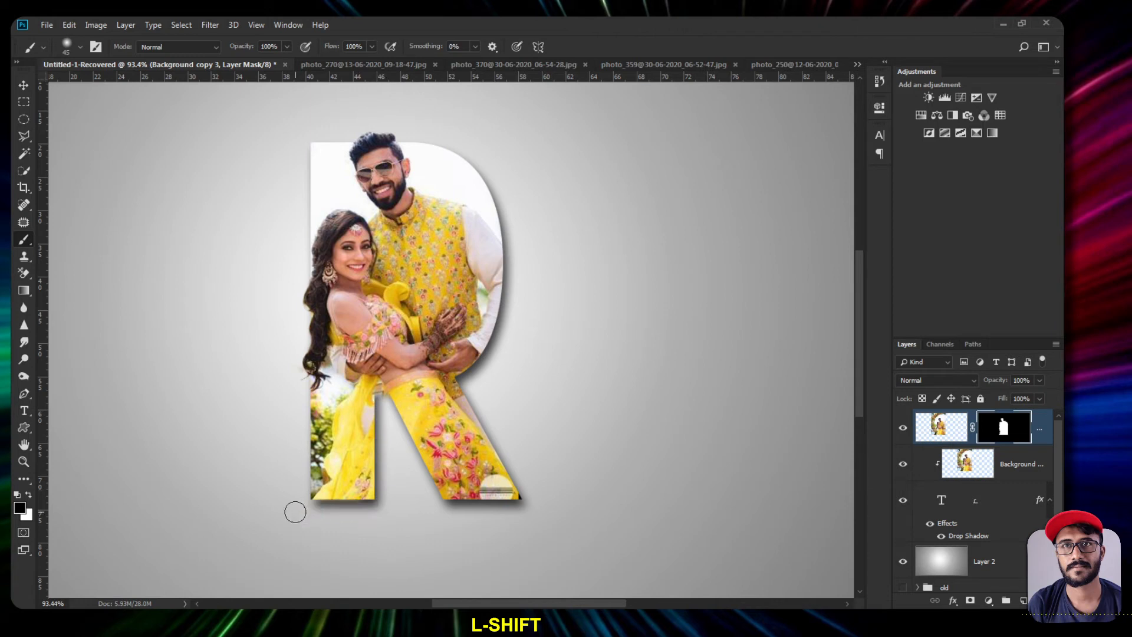
pyautogui.moveTo(379, 391); pyautogui.dragTo(382, 382)
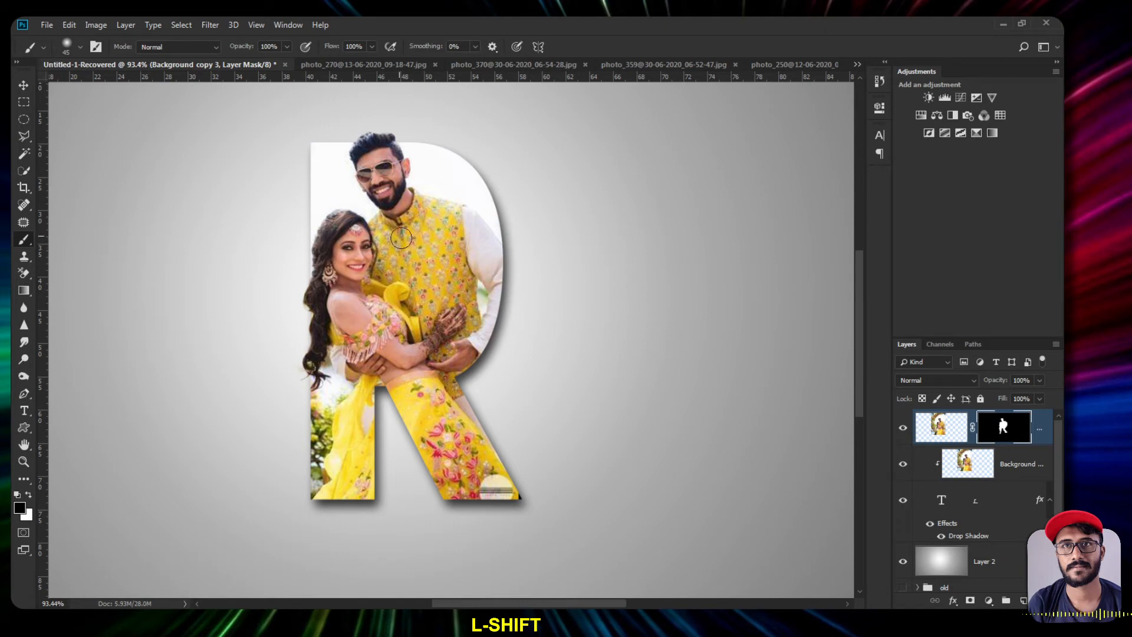
# - Try masking the couple out of the R's inner opening, and undo the mask painting
pyautogui.moveTo(398, 245)
pyautogui.mouseDown()
pyautogui.moveTo(400, 268)
pyautogui.moveTo(393, 240)
pyautogui.moveTo(387, 298)
pyautogui.moveTo(404, 303)
pyautogui.moveTo(408, 271)
pyautogui.moveTo(385, 235)
pyautogui.moveTo(417, 227)
pyautogui.moveTo(435, 268)
pyautogui.moveTo(428, 304)
pyautogui.moveTo(384, 304)
pyautogui.mouseUp()
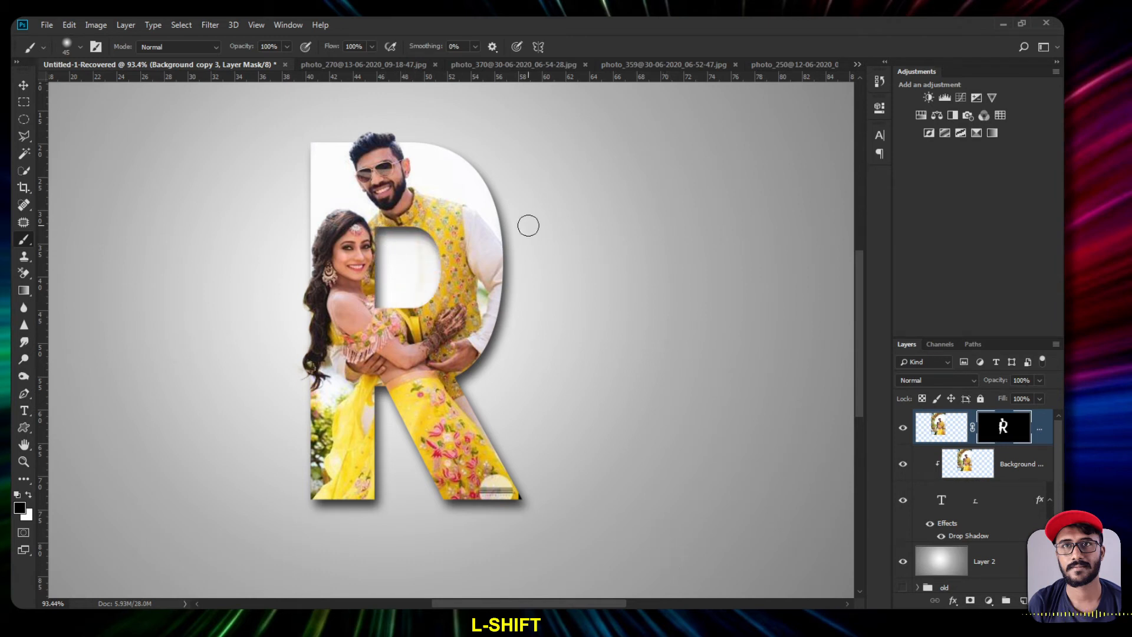
pyautogui.hotkey('ctrl', 'z')
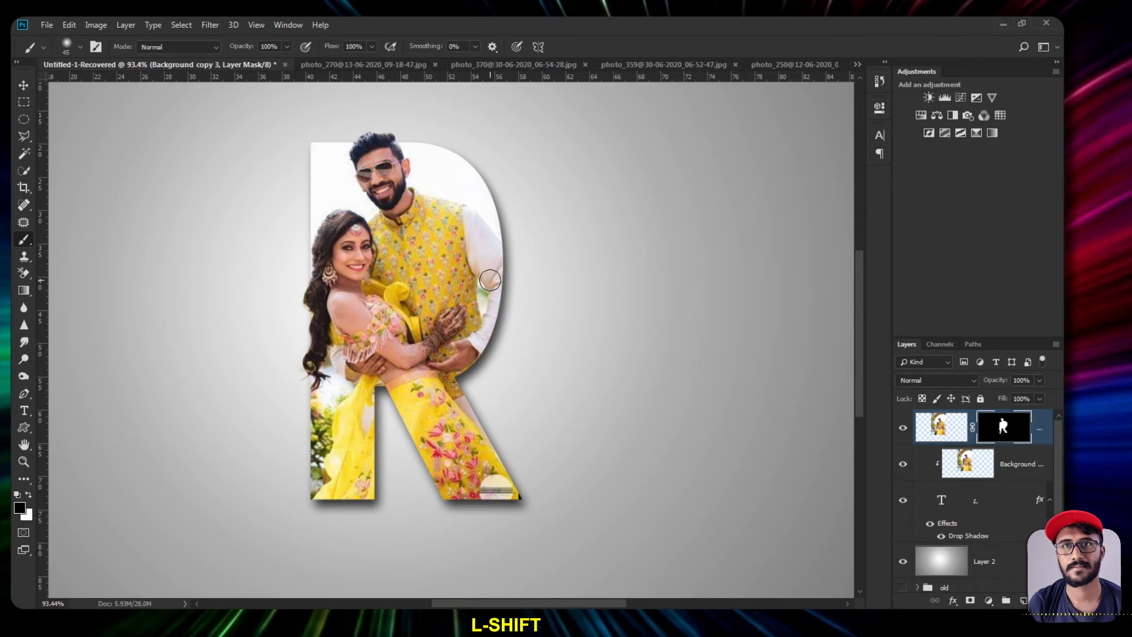
# - Add an Outer Glow to the letter R layer and reset the glow to its default settings
pyautogui.scroll(-1, 966, 534)
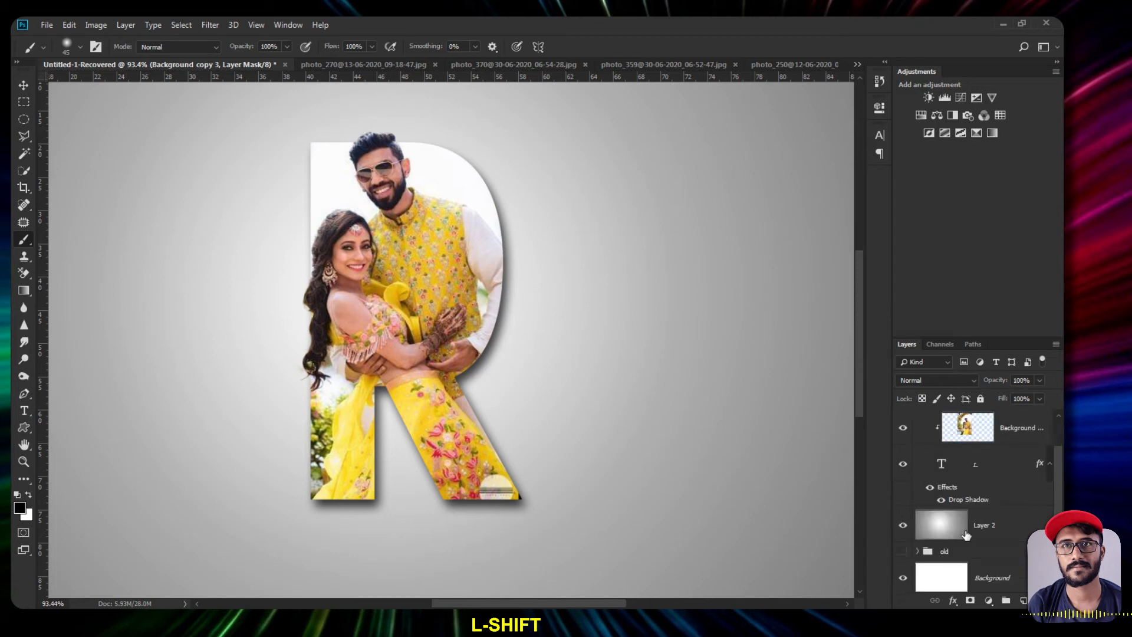
pyautogui.click(977, 464)
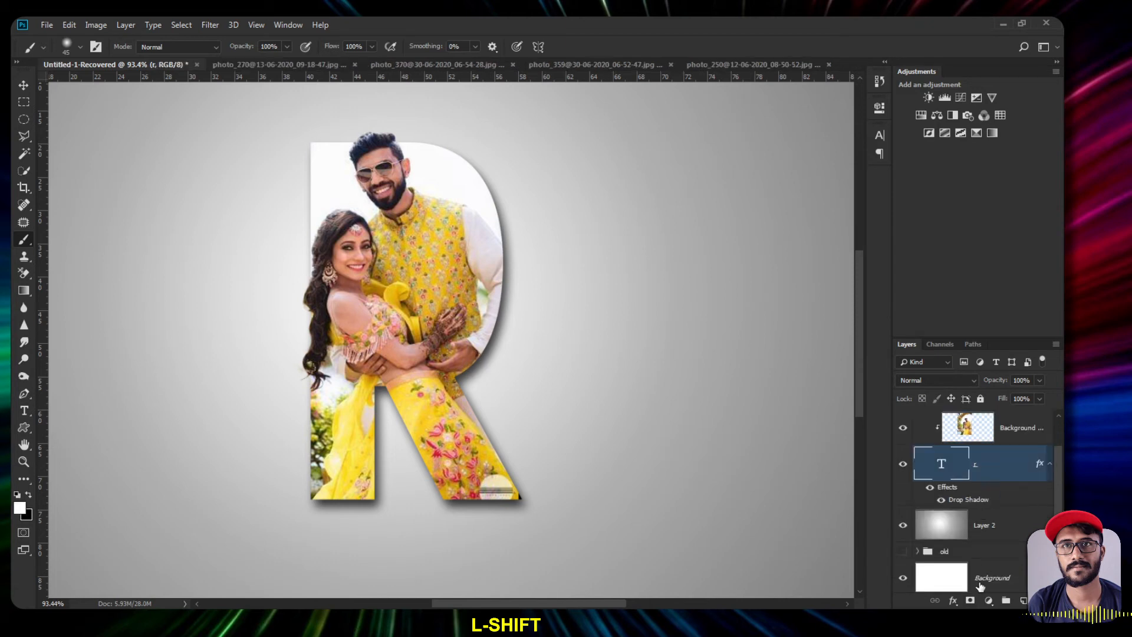
pyautogui.click(953, 600)
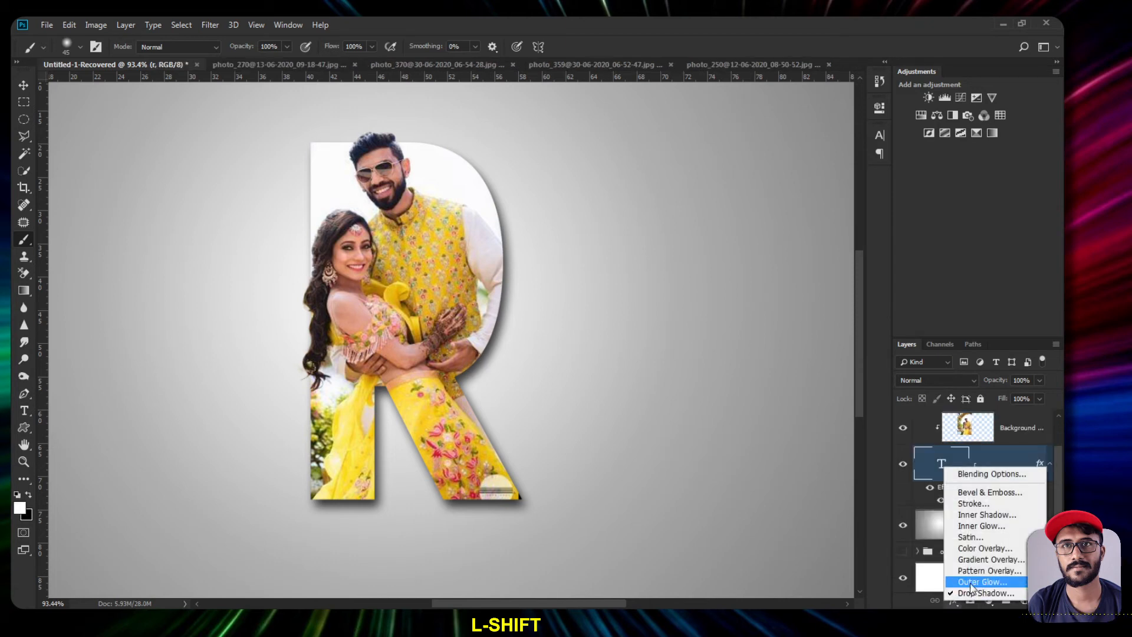
pyautogui.click(971, 584)
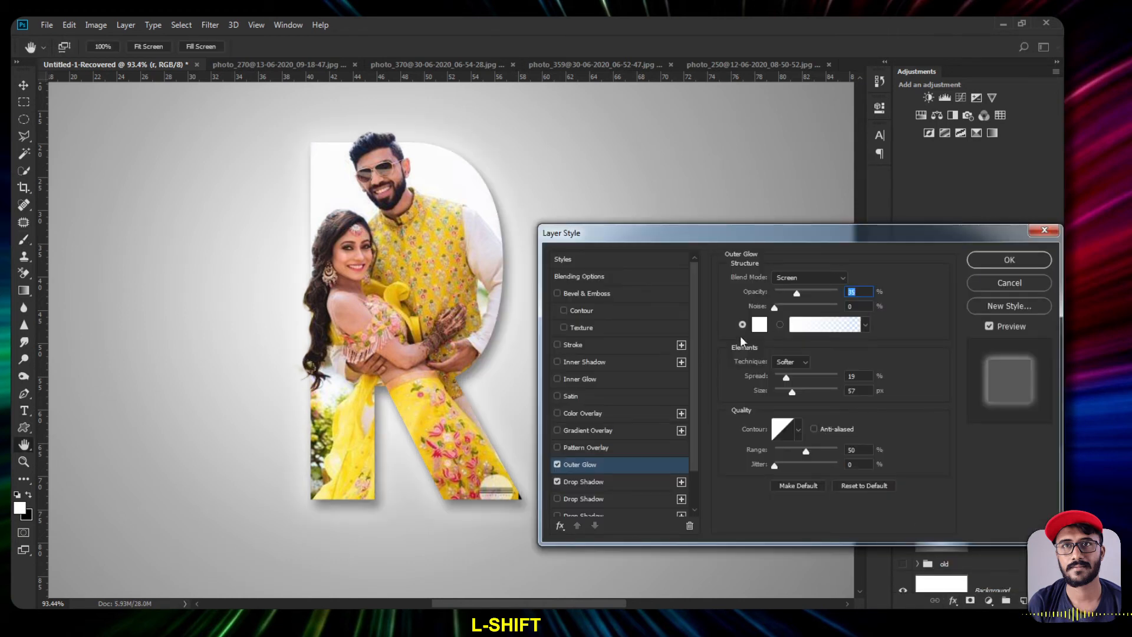
pyautogui.click(864, 486)
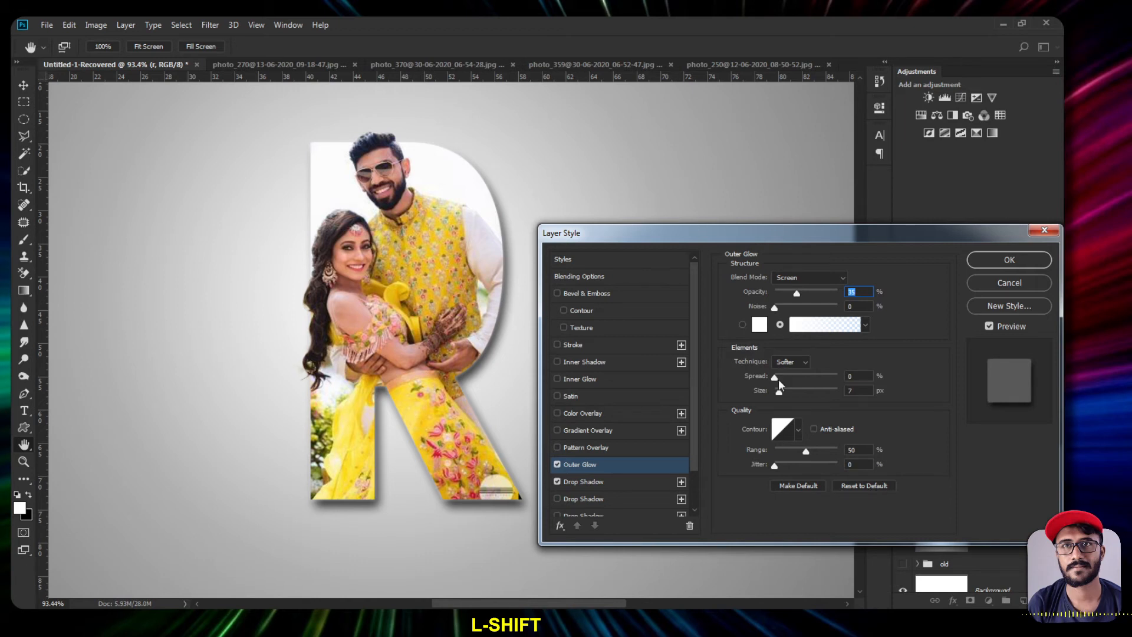
# - Set the glow's spread to 13% and size to about 13 px, compare it off and on, and apply the style
pyautogui.moveTo(771, 377); pyautogui.dragTo(797, 395)
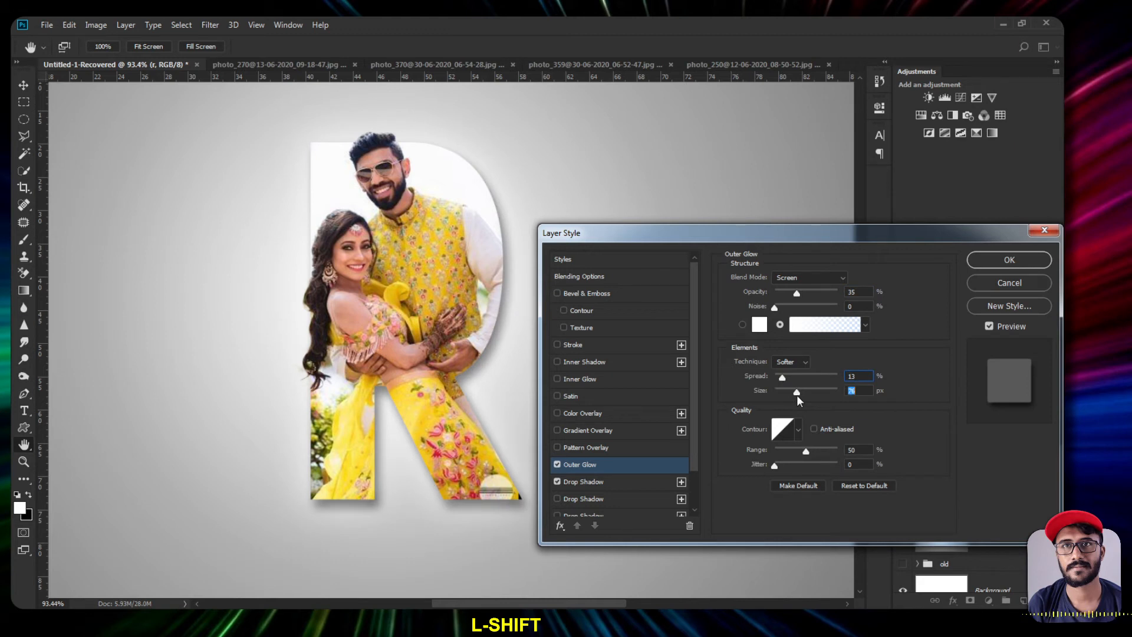
pyautogui.moveTo(797, 395); pyautogui.dragTo(796, 394)
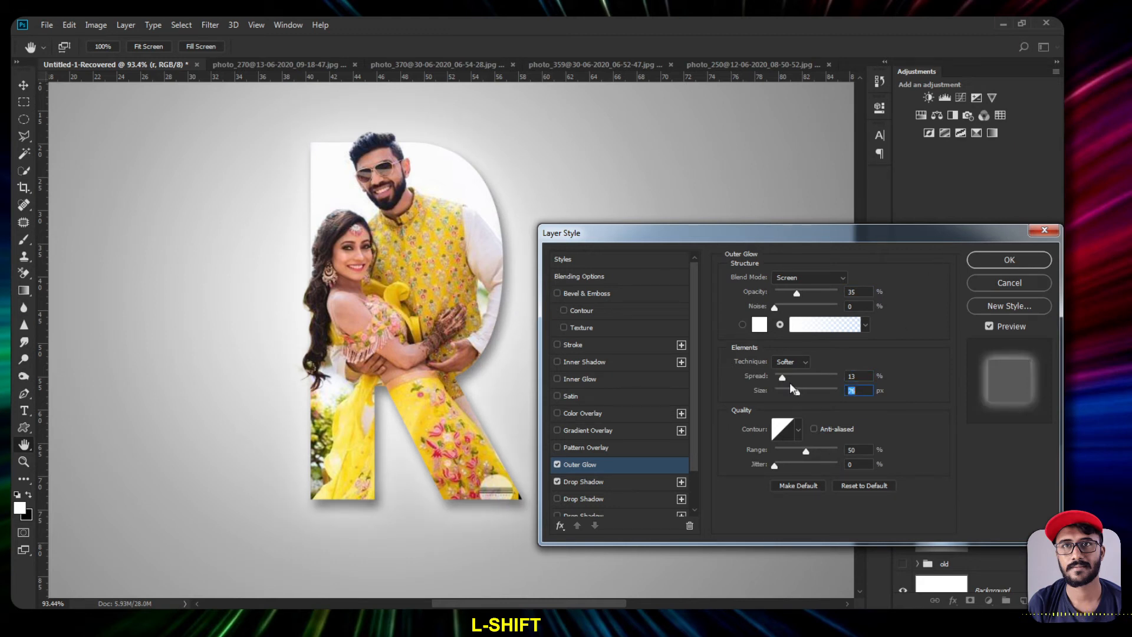
pyautogui.moveTo(793, 393); pyautogui.dragTo(782, 391)
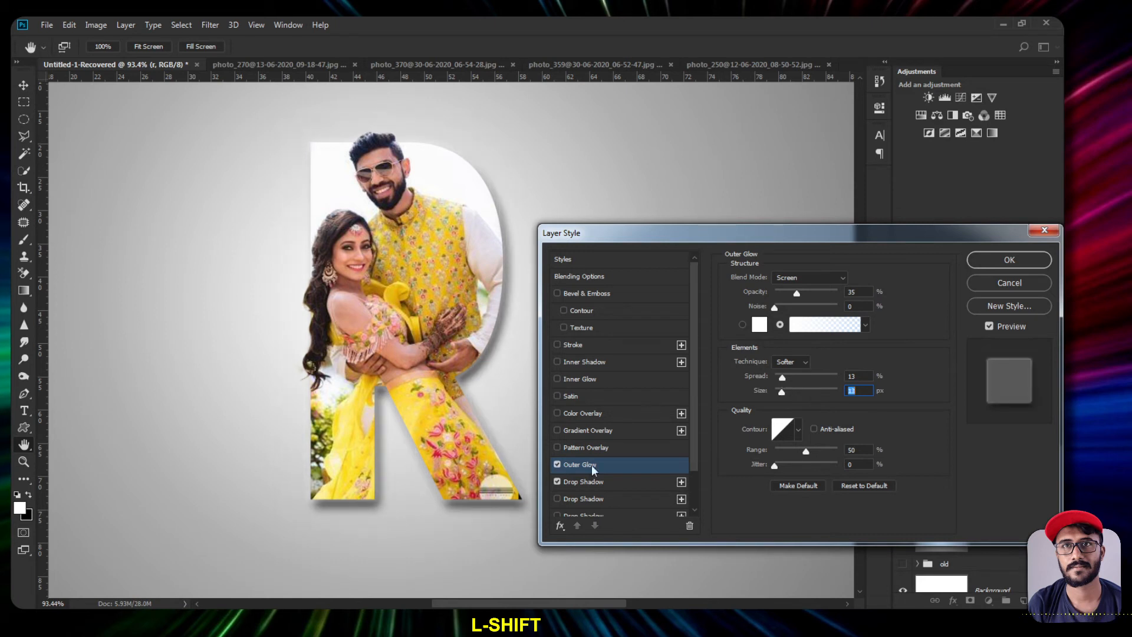
pyautogui.click(557, 464)
pyautogui.click(556, 464)
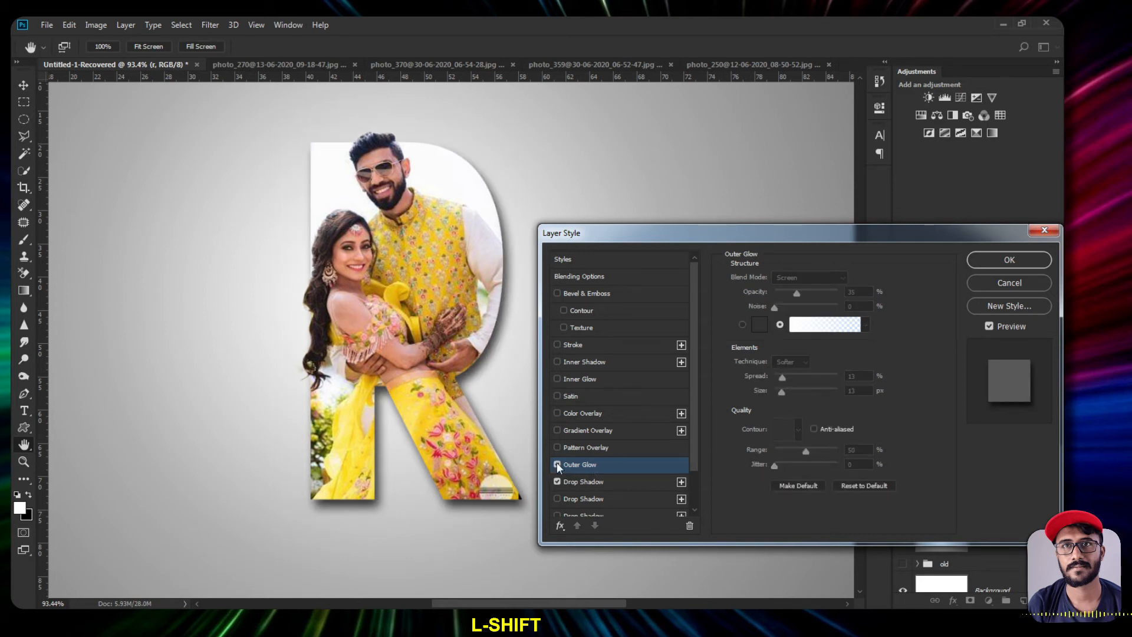
pyautogui.click(997, 261)
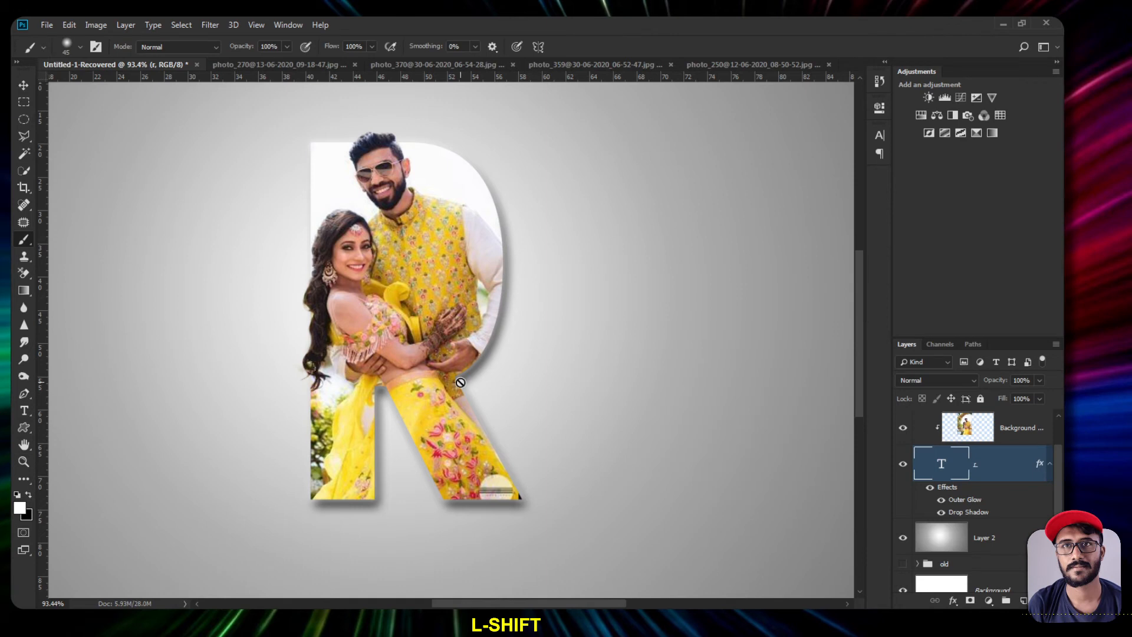
# - Toggle the clipped photo's visibility to compare, restore it, and hide the masked couple cutout above it
pyautogui.scroll(-4, 451, 378)
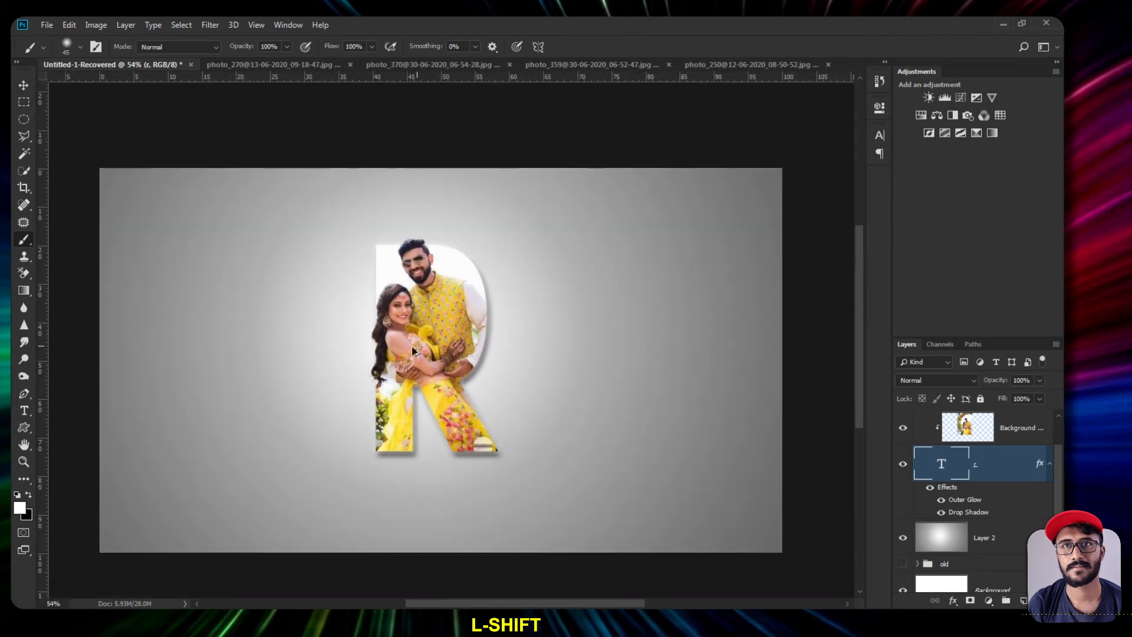
pyautogui.scroll(2, 439, 345)
pyautogui.moveTo(946, 487); pyautogui.dragTo(572, 297)
pyautogui.scroll(2, 382, 343)
pyautogui.scroll(1, 382, 343)
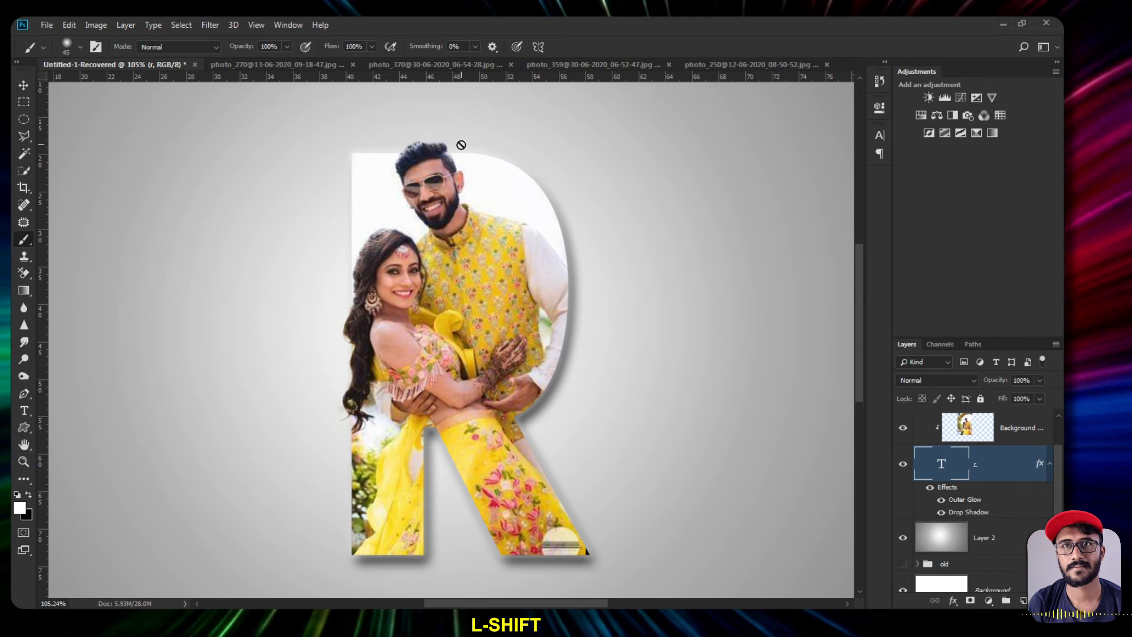
pyautogui.click(904, 428)
pyautogui.click(903, 427)
pyautogui.scroll(1, 909, 434)
pyautogui.click(904, 428)
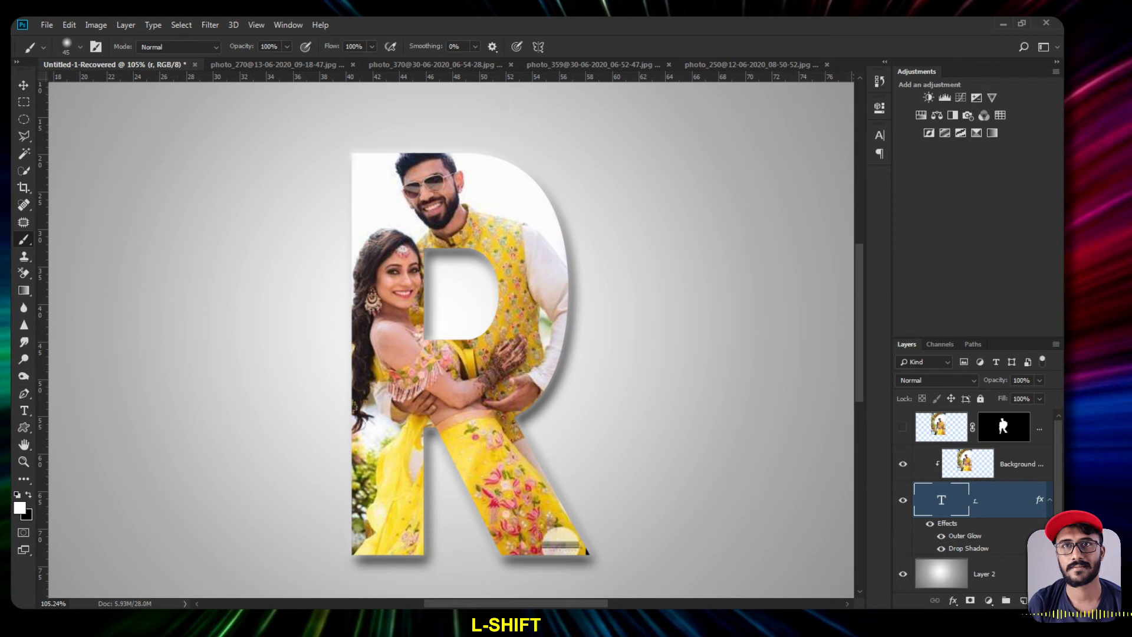
# - Try the letter Y in place of the R on the text layer, and restore the letter R
pyautogui.click(24, 411)
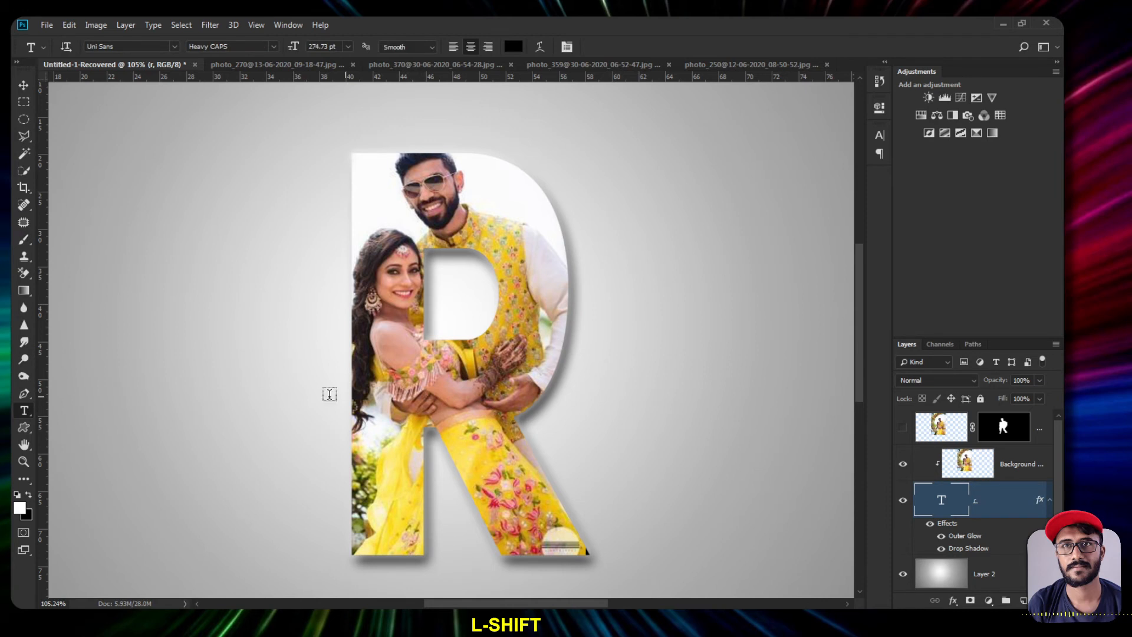
pyautogui.doubleClick(348, 394)
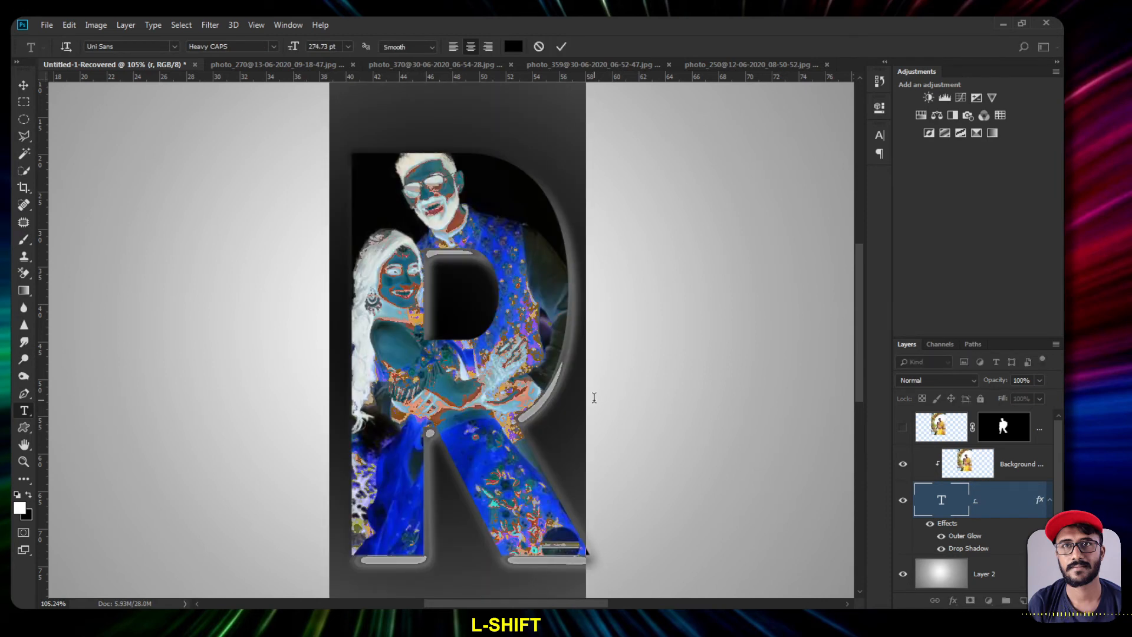
pyautogui.write('Y')
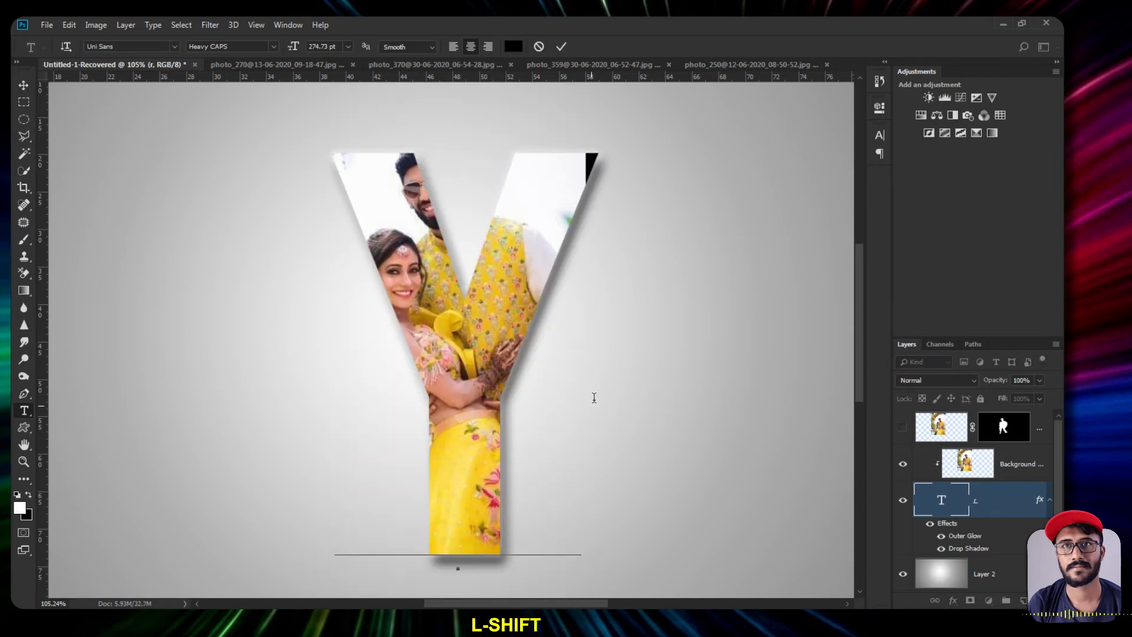
pyautogui.keyDown('shift'); pyautogui.click(424, 392); pyautogui.keyUp('shift')
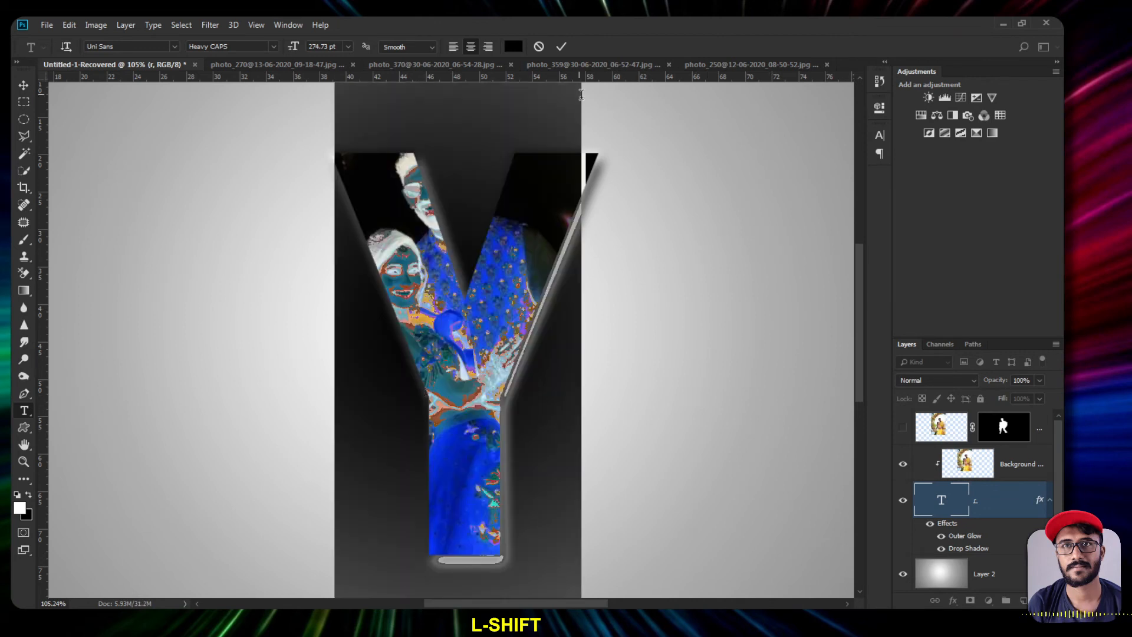
pyautogui.hotkey('ctrl', 'Return')
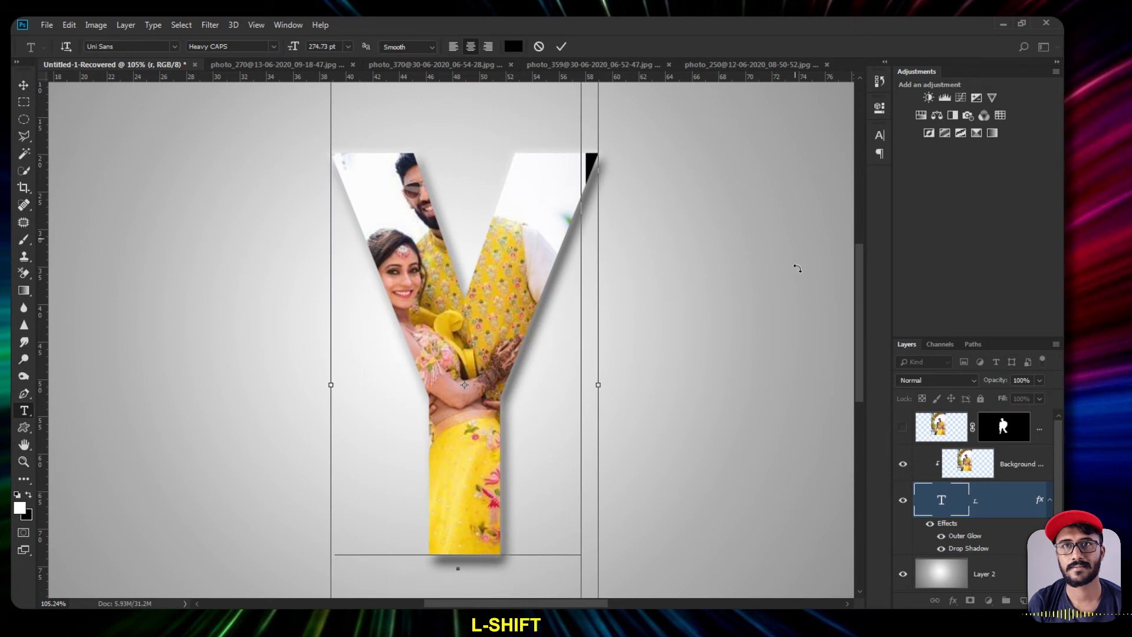
pyautogui.write('R')
pyautogui.click(561, 46)
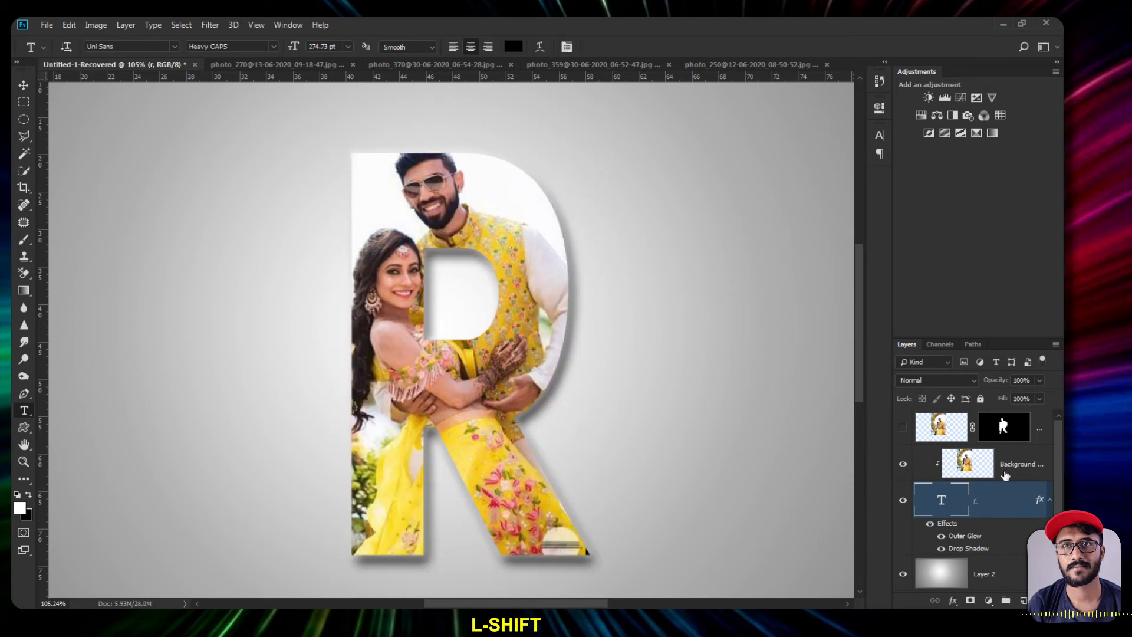
# - Hide the clipped yellow-outfit photo and place the beach couple photo from photo_370 into the composite, clipped and positioned inside the R
pyautogui.click(903, 464)
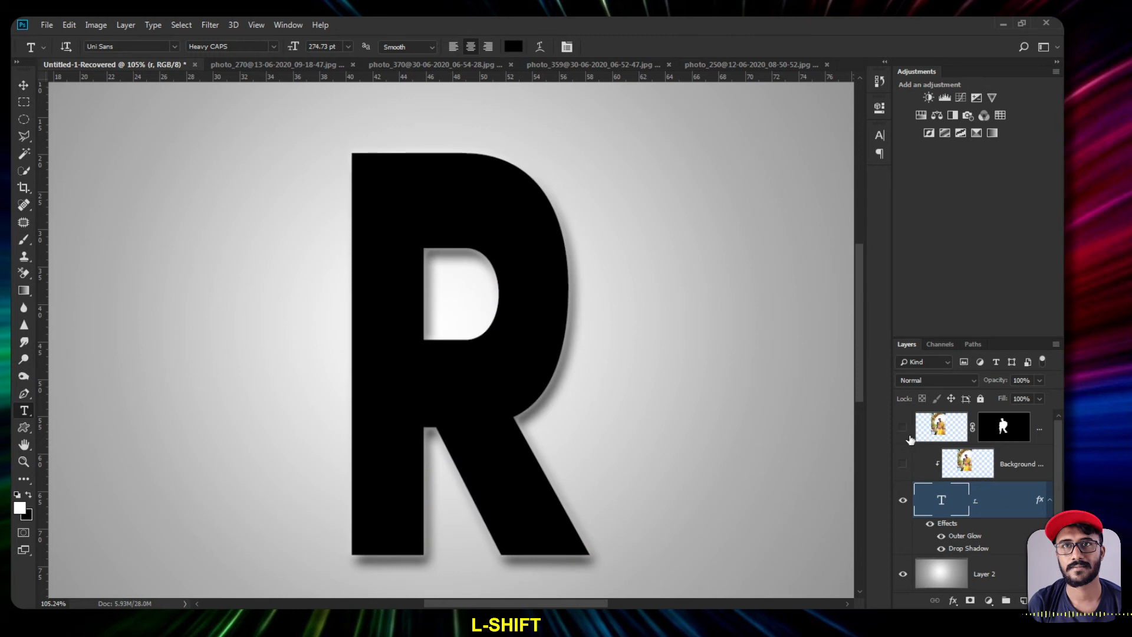
pyautogui.click(437, 64)
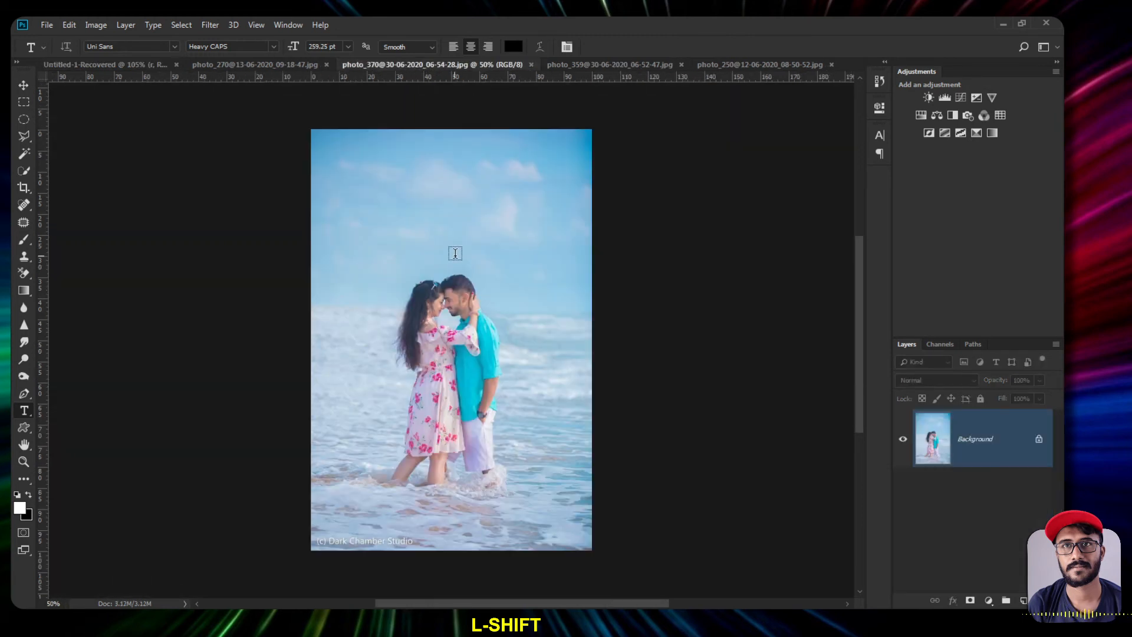
pyautogui.click(27, 86)
pyautogui.moveTo(985, 457); pyautogui.dragTo(1024, 601)
pyautogui.moveTo(417, 329); pyautogui.dragTo(493, 349)
pyautogui.scroll(-3, 463, 389)
pyautogui.scroll(3, 463, 389)
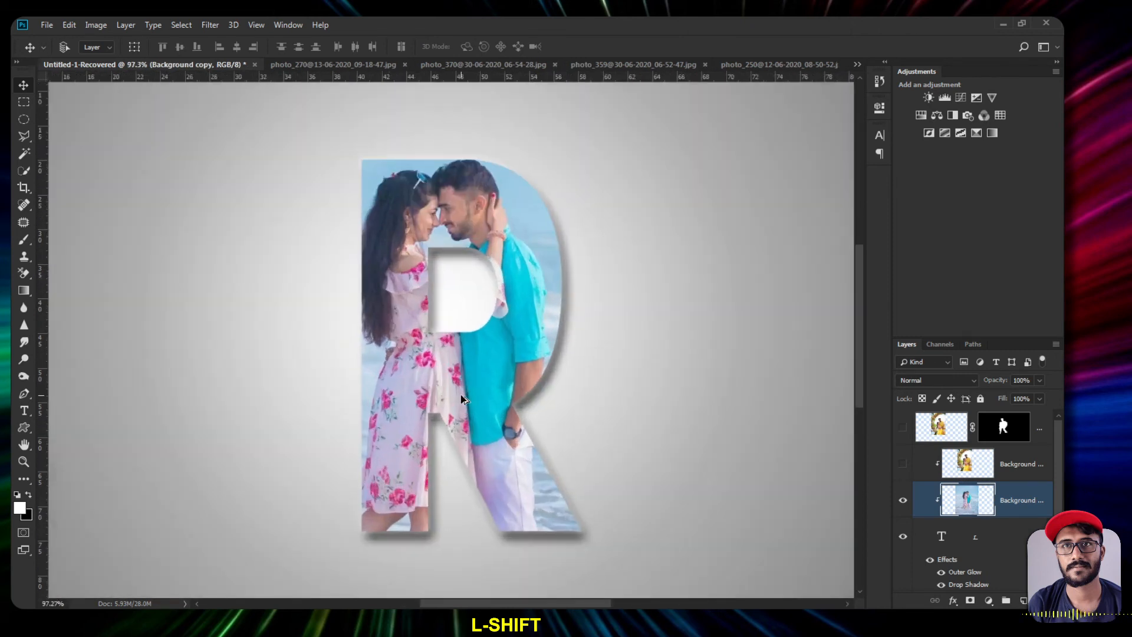
pyautogui.moveTo(497, 376)
pyautogui.mouseDown()
pyautogui.moveTo(484, 380)
pyautogui.moveTo(501, 381)
pyautogui.mouseUp()
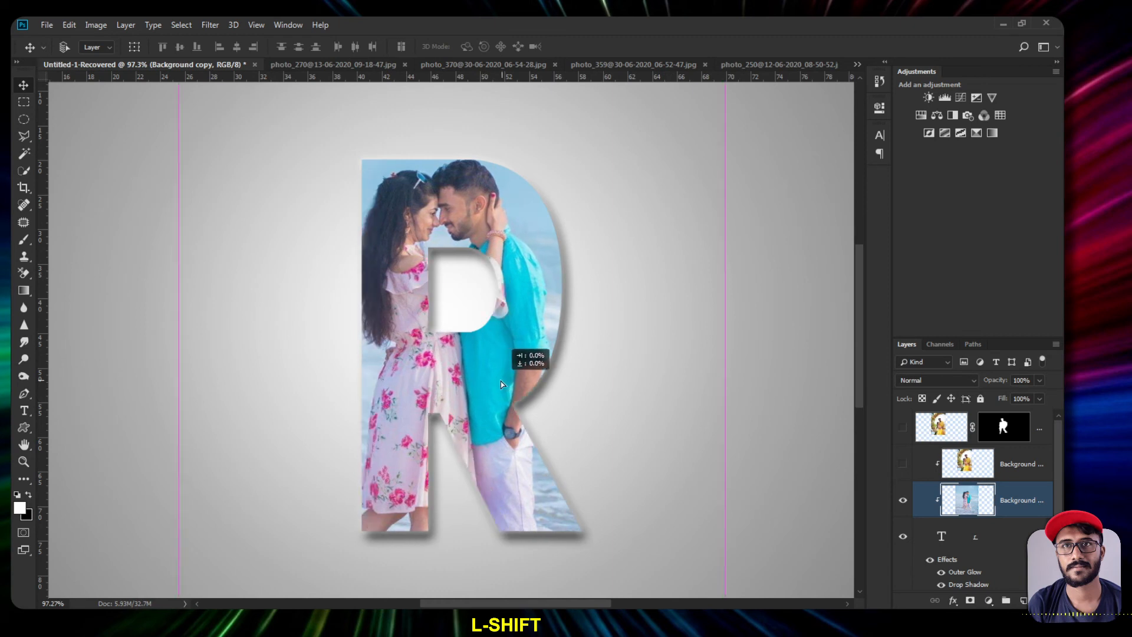
# - Try rotating the beach photo by about -10.5° inside the letter R, and cancel the transformation
pyautogui.hotkey('ctrl', 't')
pyautogui.scroll(-3, 601, 317)
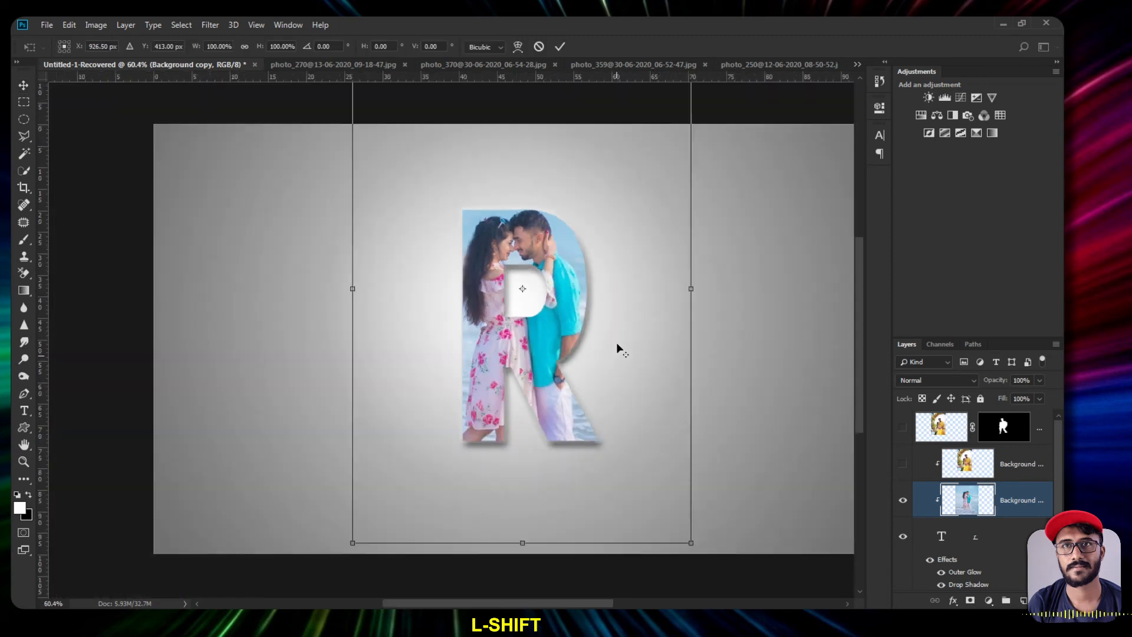
pyautogui.moveTo(697, 561); pyautogui.dragTo(728, 507)
pyautogui.moveTo(614, 414); pyautogui.dragTo(607, 409)
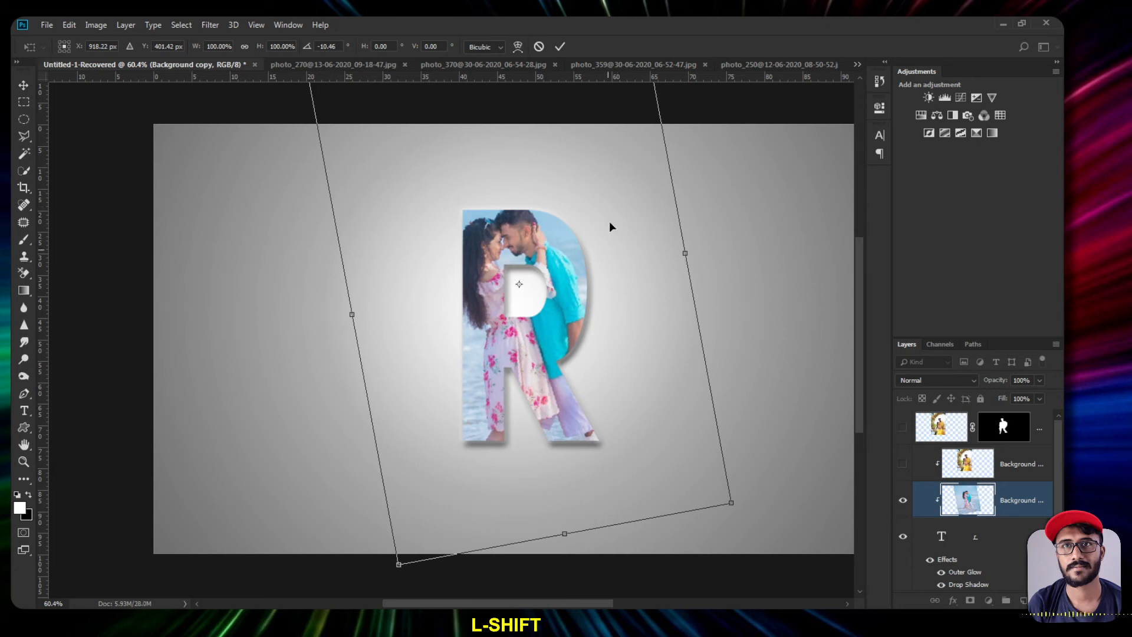
pyautogui.hotkey('ctrl', 'z')
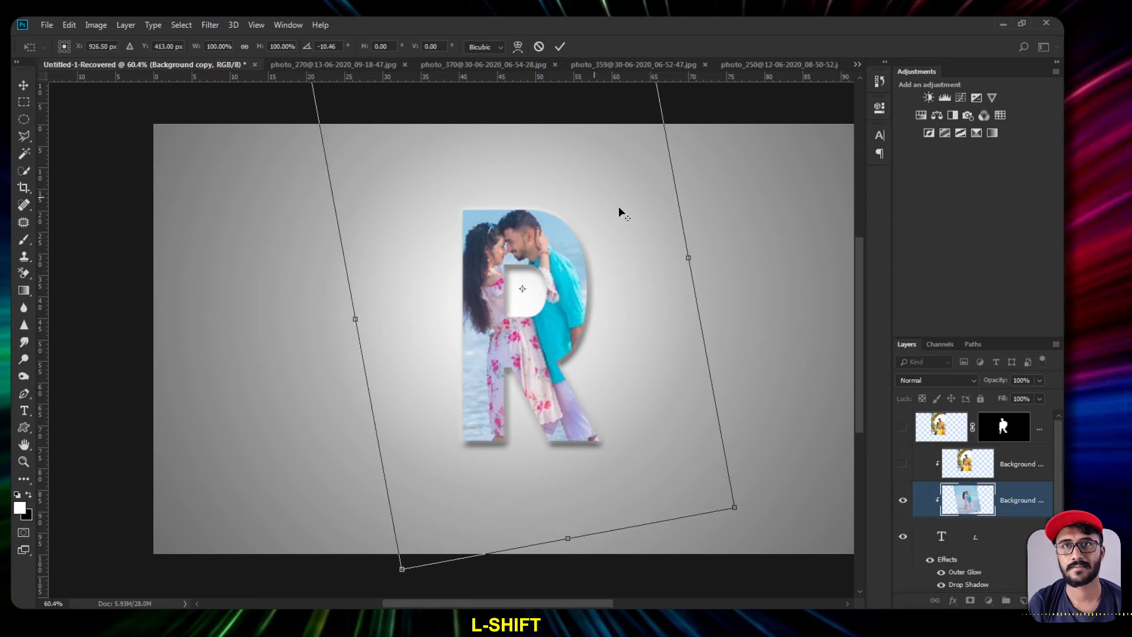
pyautogui.click(539, 46)
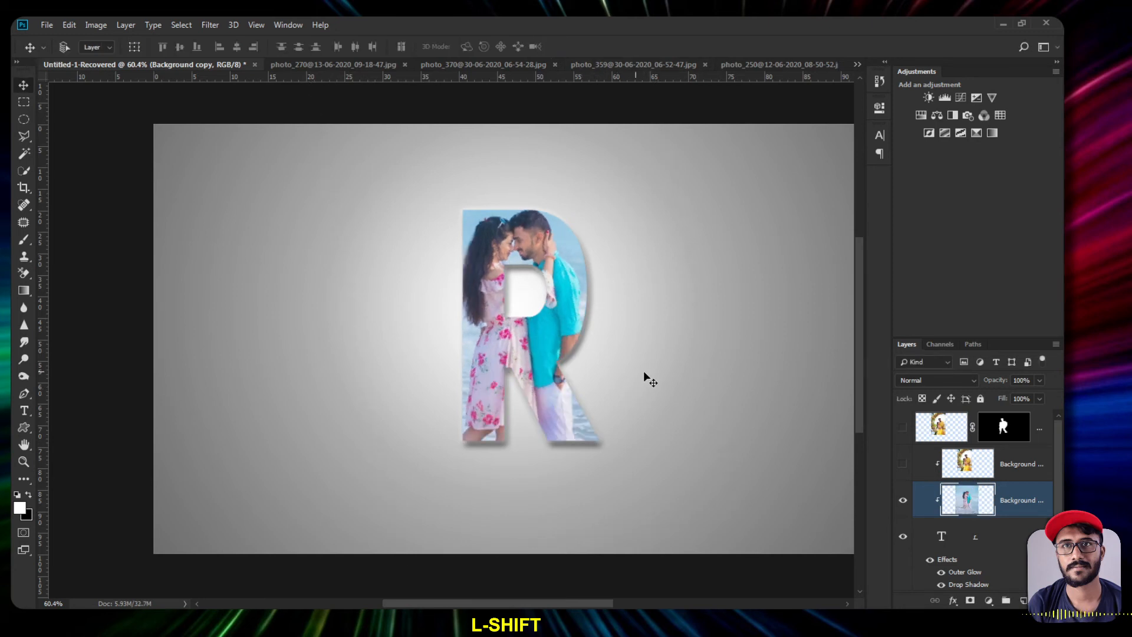
# - Try other letters as the frame for the beach photo by replacing the R with G, K, L and X in turn
pyautogui.press('t')
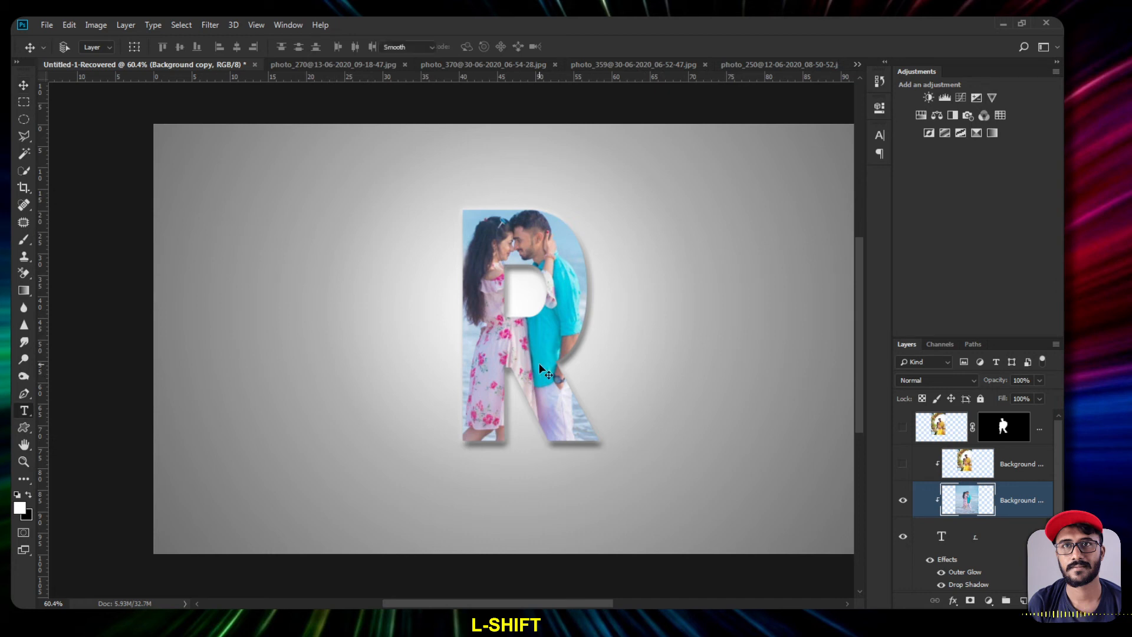
pyautogui.doubleClick(492, 364)
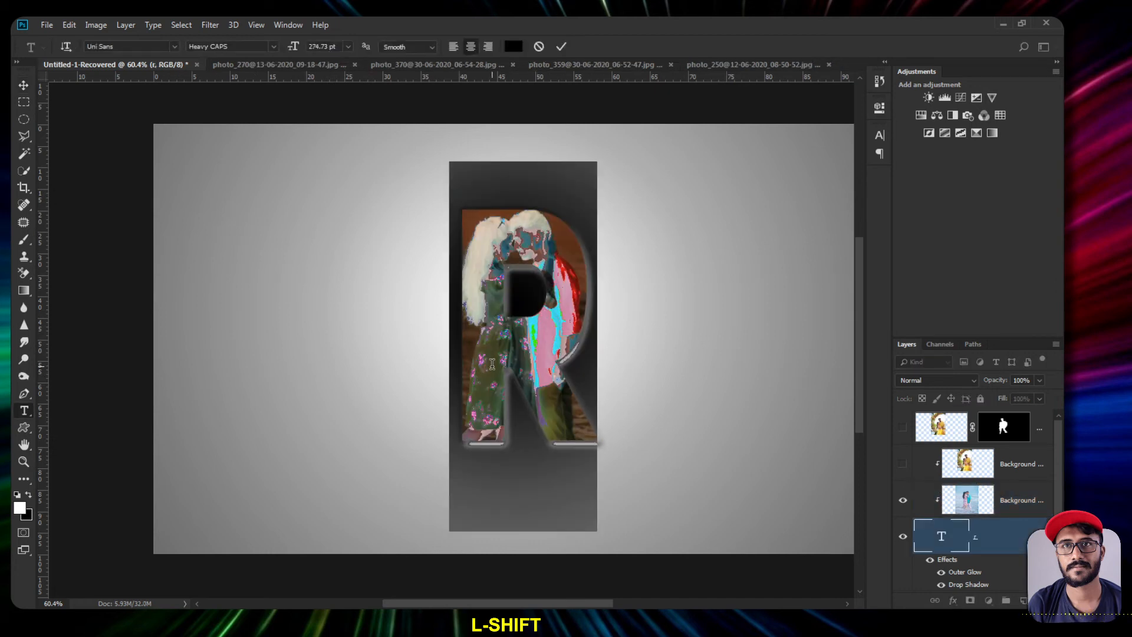
pyautogui.write('G')
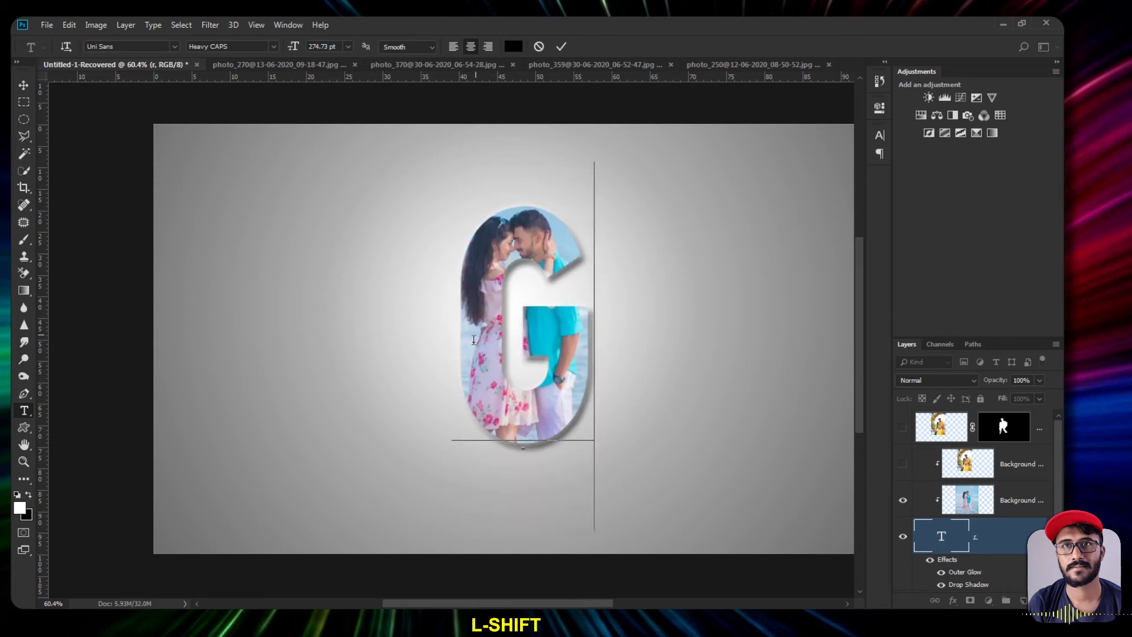
pyautogui.moveTo(566, 338); pyautogui.dragTo(462, 340)
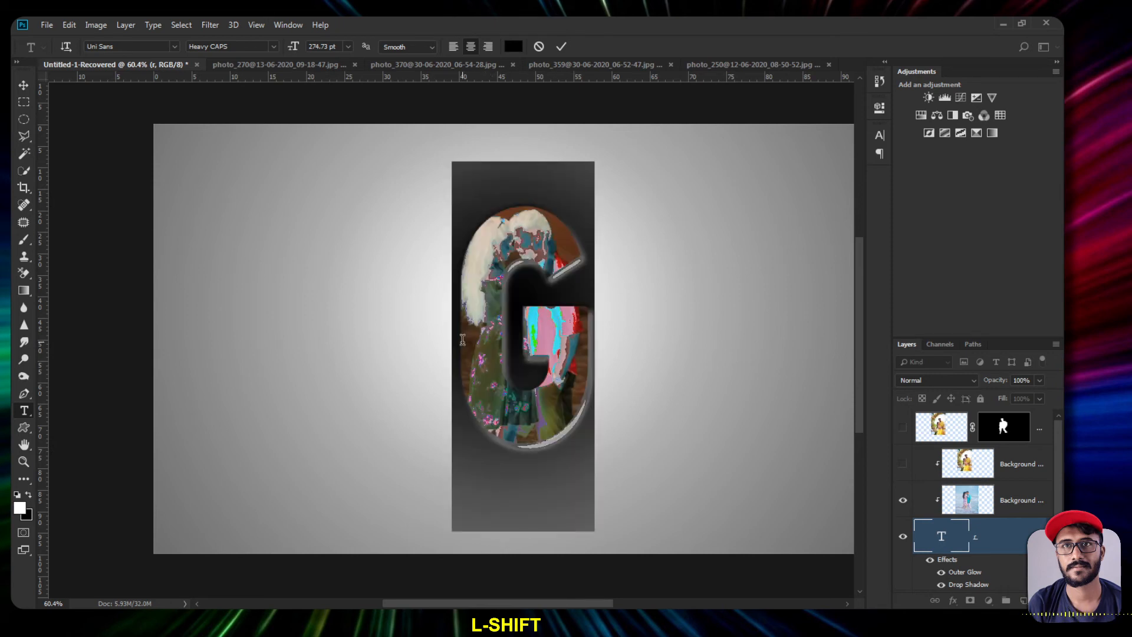
pyautogui.write('K')
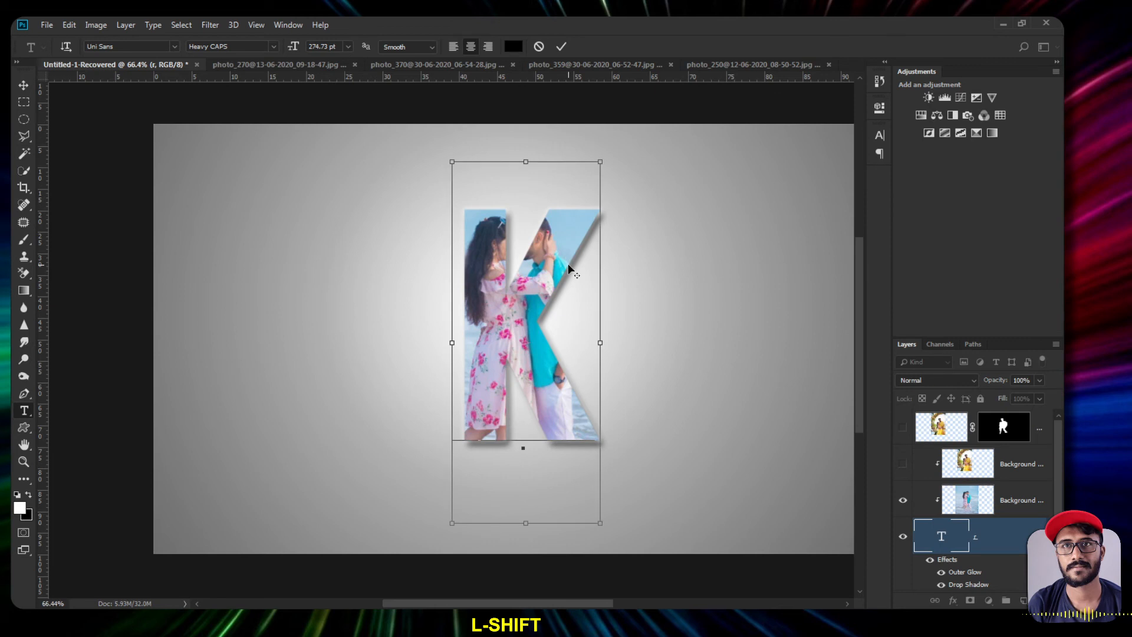
pyautogui.scroll(3, 576, 260)
pyautogui.moveTo(549, 317); pyautogui.dragTo(439, 329)
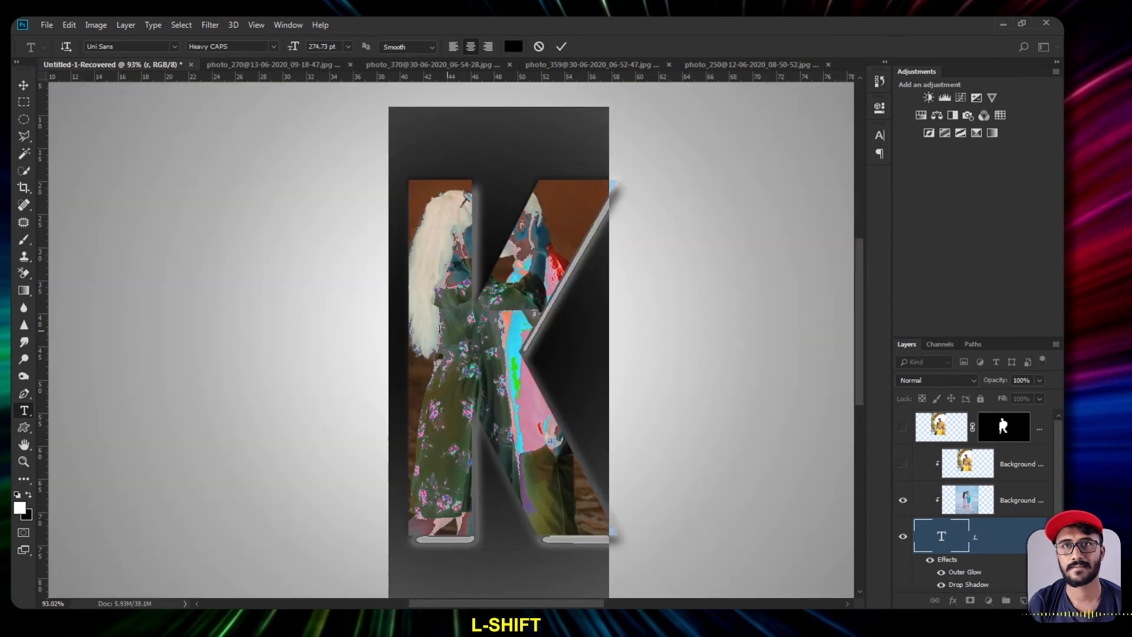
pyautogui.write('L')
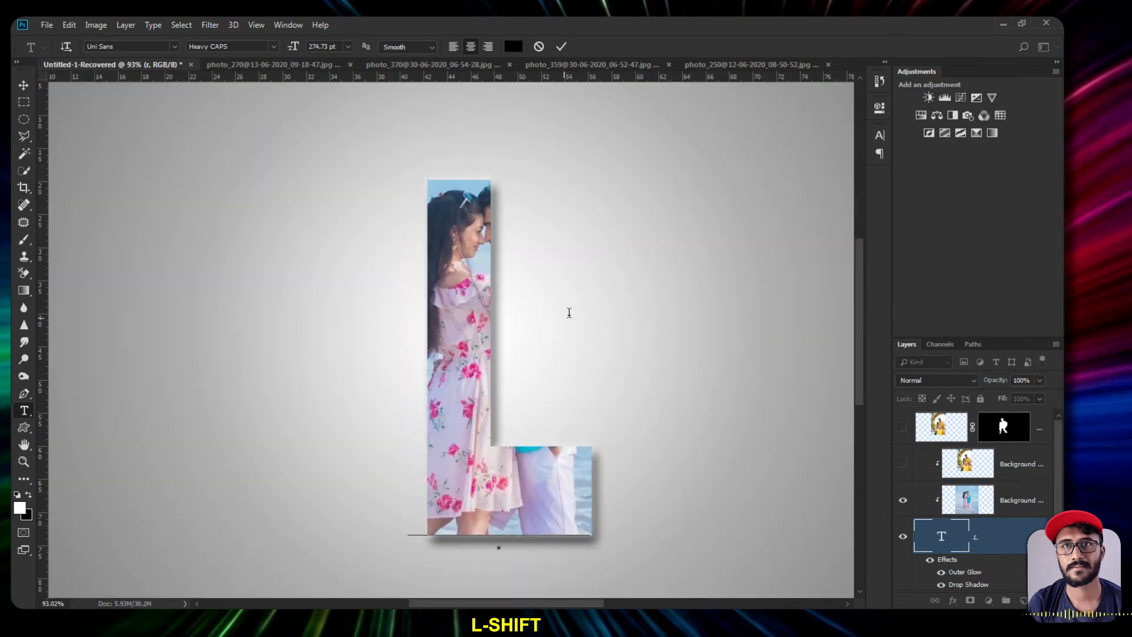
pyautogui.moveTo(561, 317); pyautogui.dragTo(408, 313)
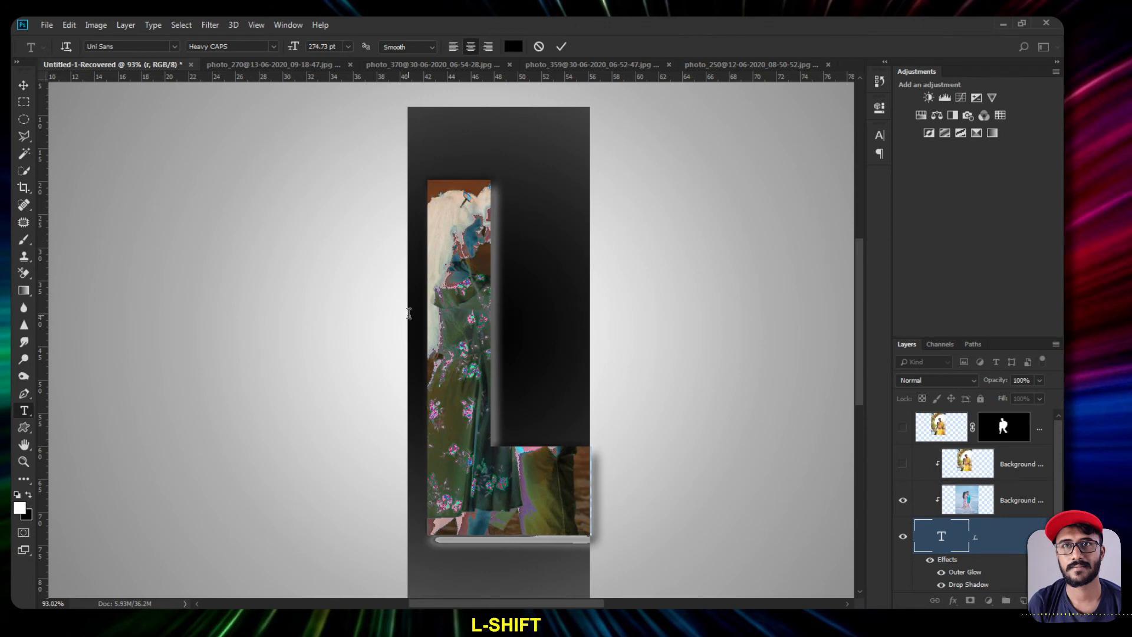
pyautogui.write('X')
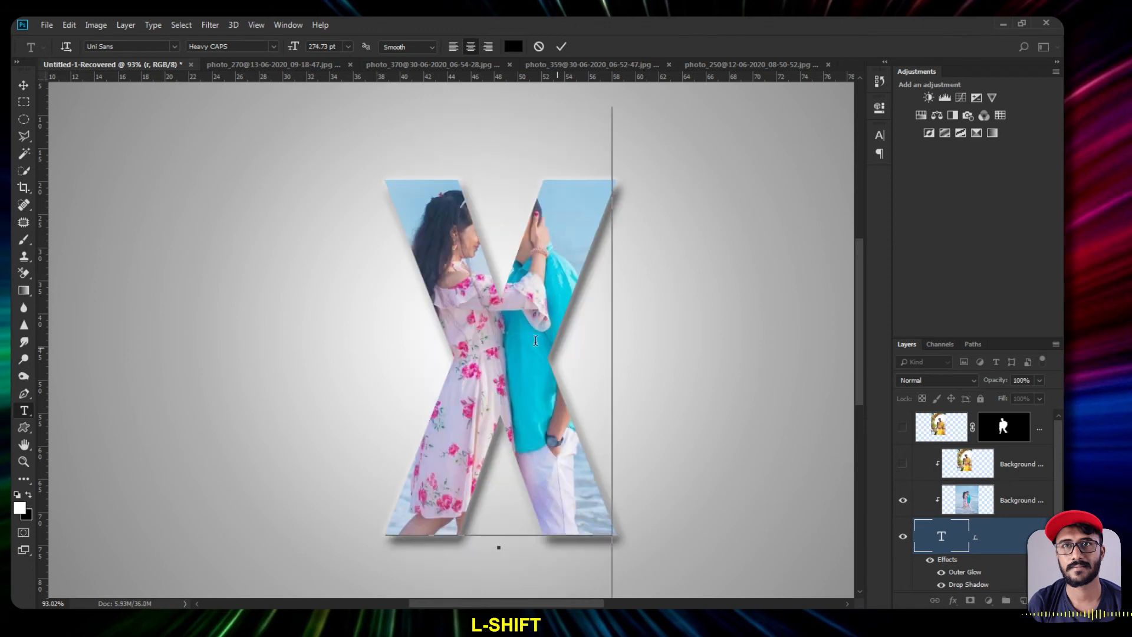
# - Replace the text with BM and hide its Outer Glow, toggling the Drop Shadow off and back on
pyautogui.write('B')
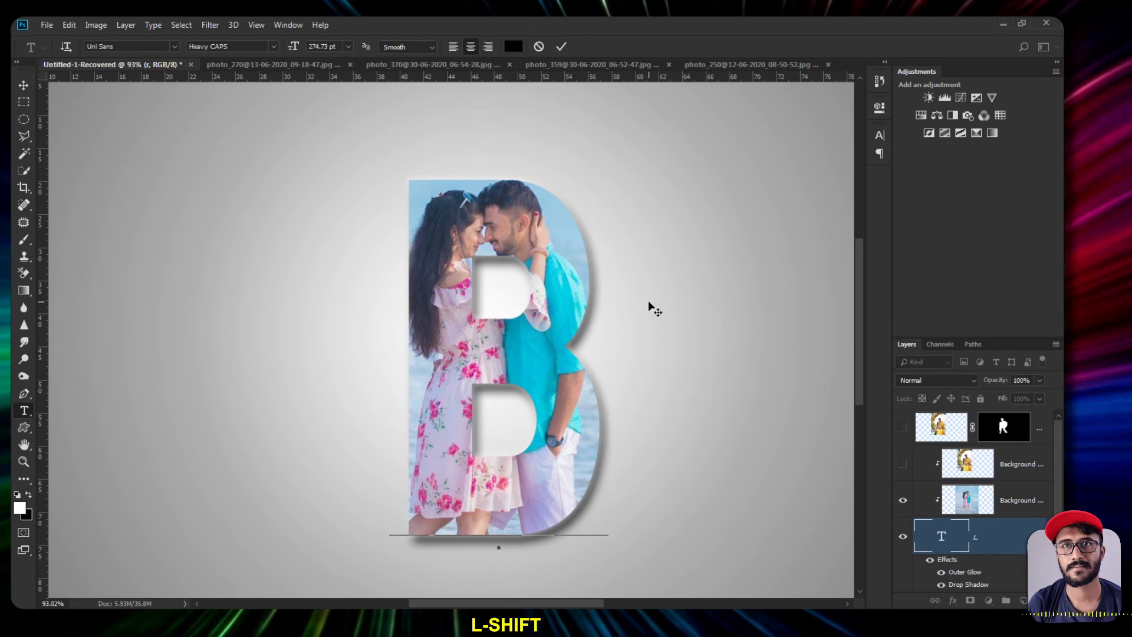
pyautogui.write('M')
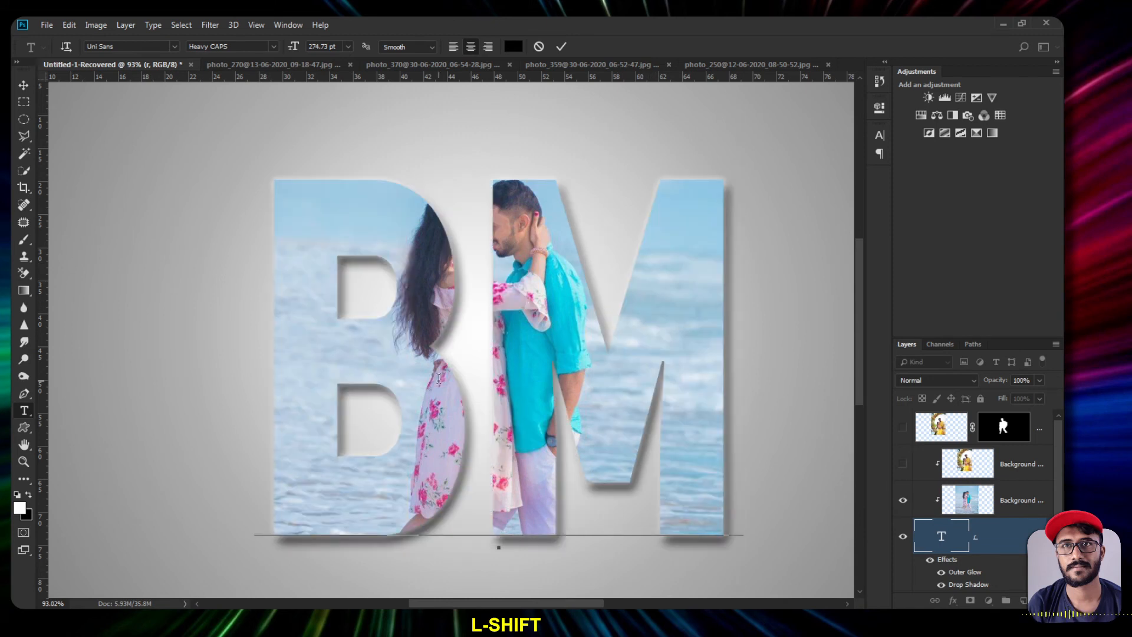
pyautogui.moveTo(709, 351); pyautogui.dragTo(336, 323)
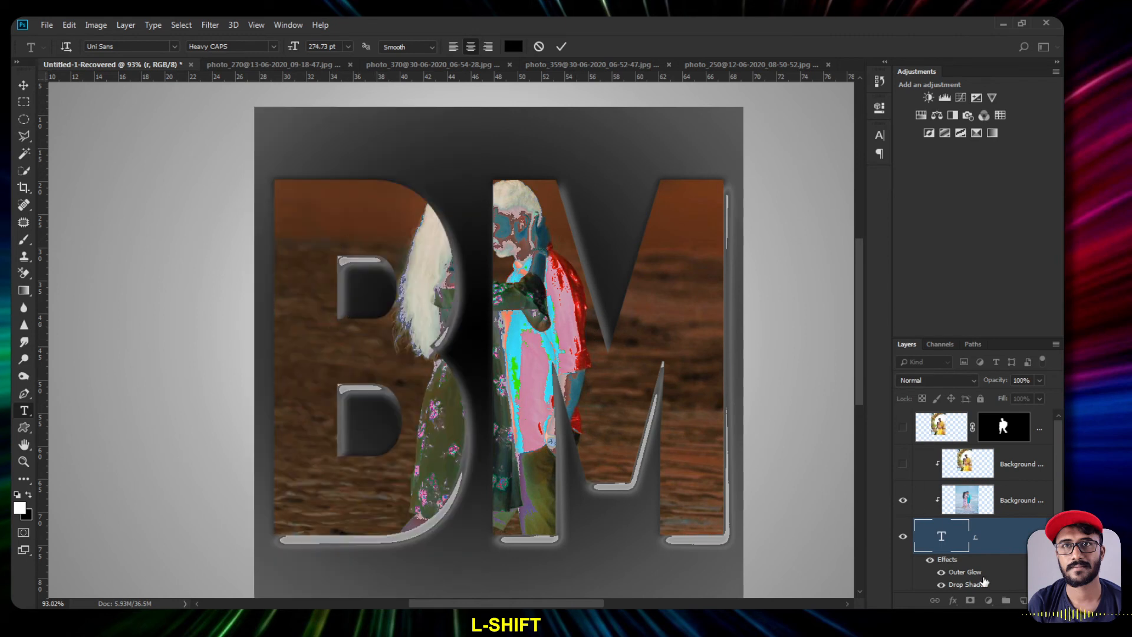
pyautogui.click(942, 572)
pyautogui.click(942, 585)
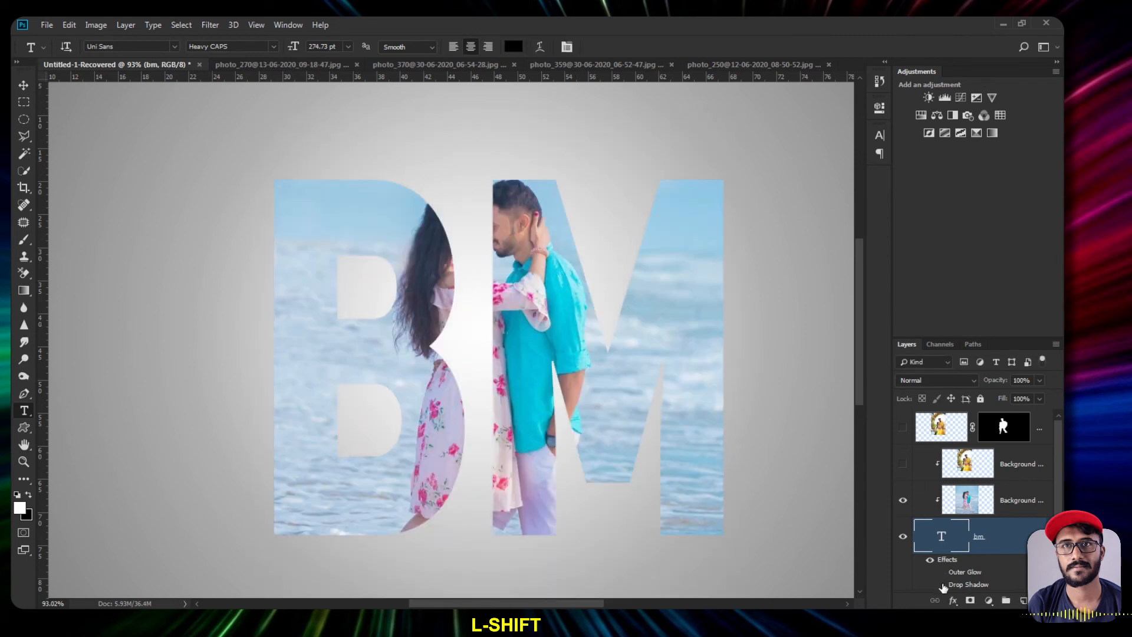
pyautogui.click(942, 585)
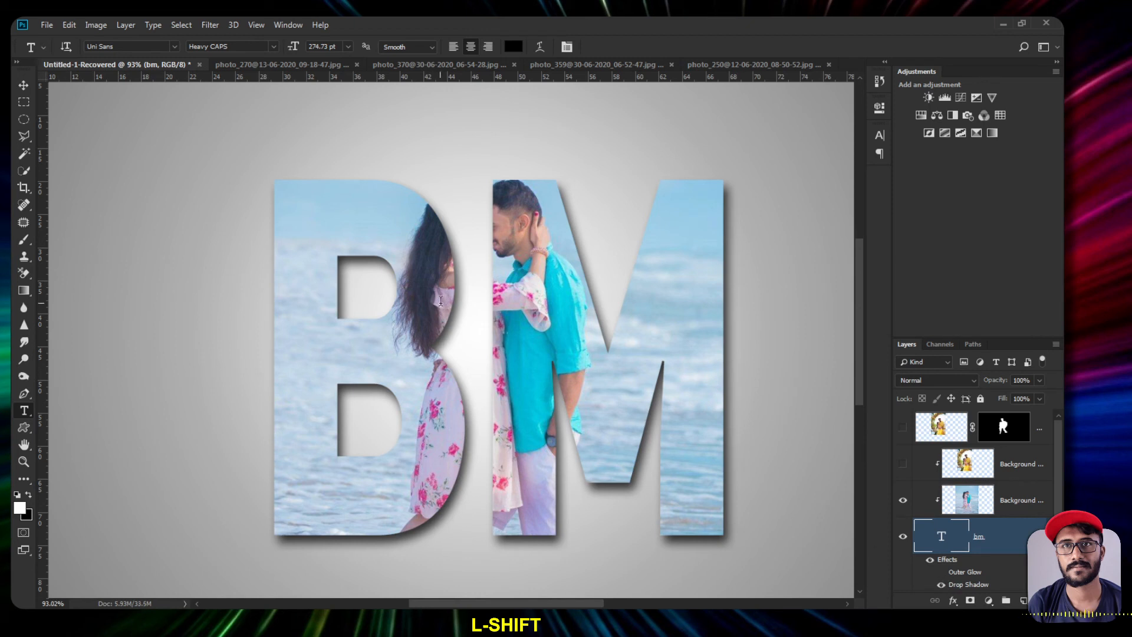
# - Tighten the letter spacing of the BM text by setting its tracking to -100, and apply the edit
pyautogui.click(493, 316)
pyautogui.hotkey('ctrl', 'a')
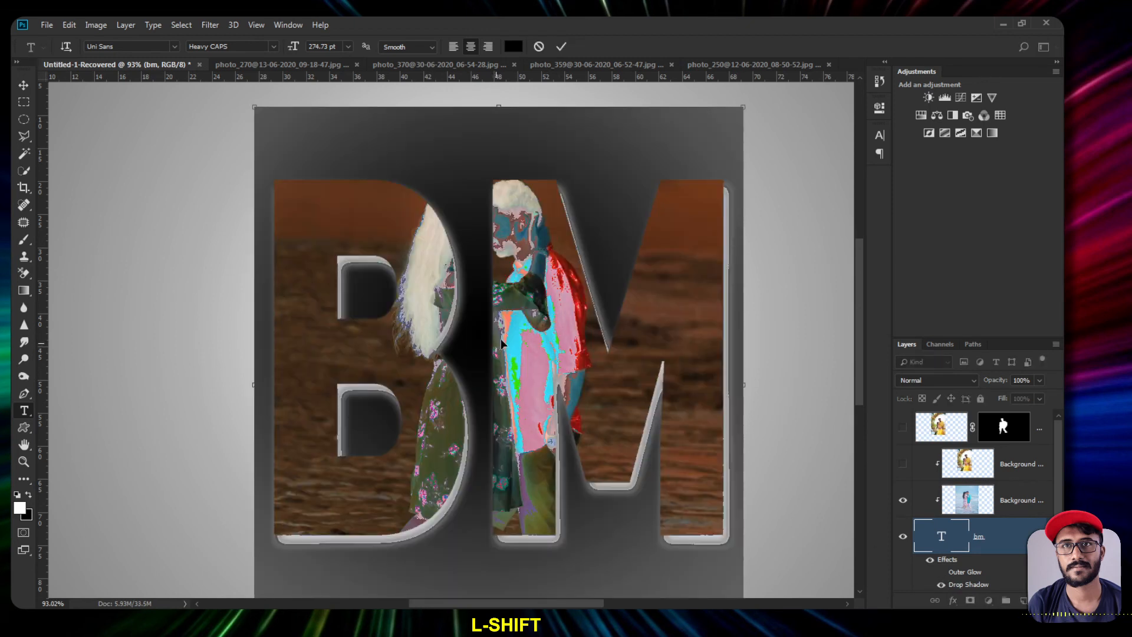
pyautogui.click(877, 137)
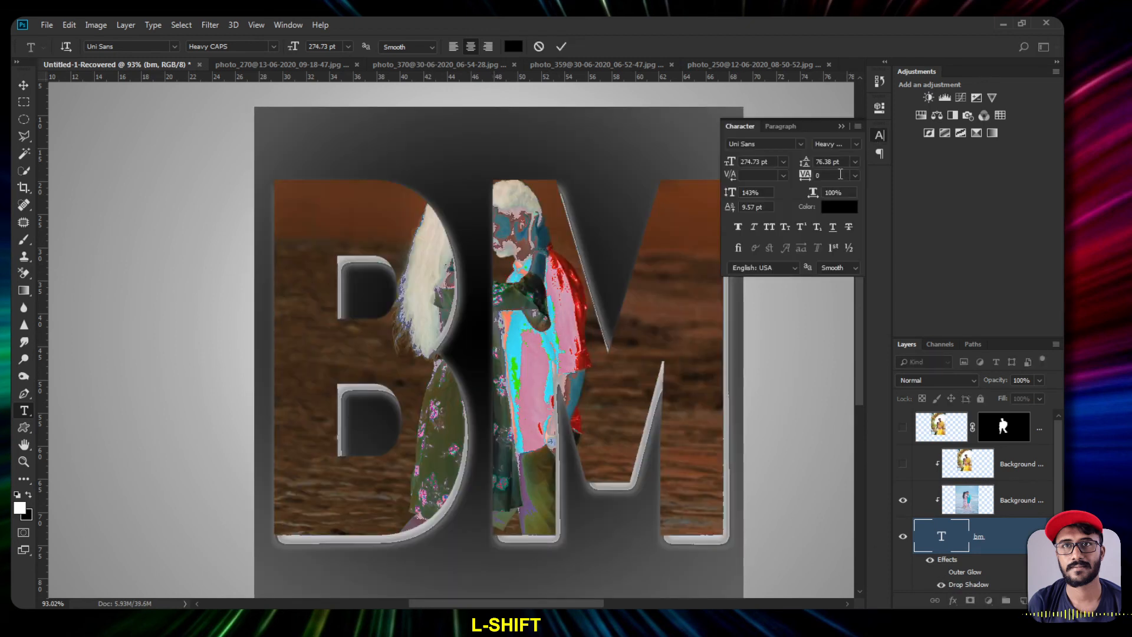
pyautogui.click(288, 24)
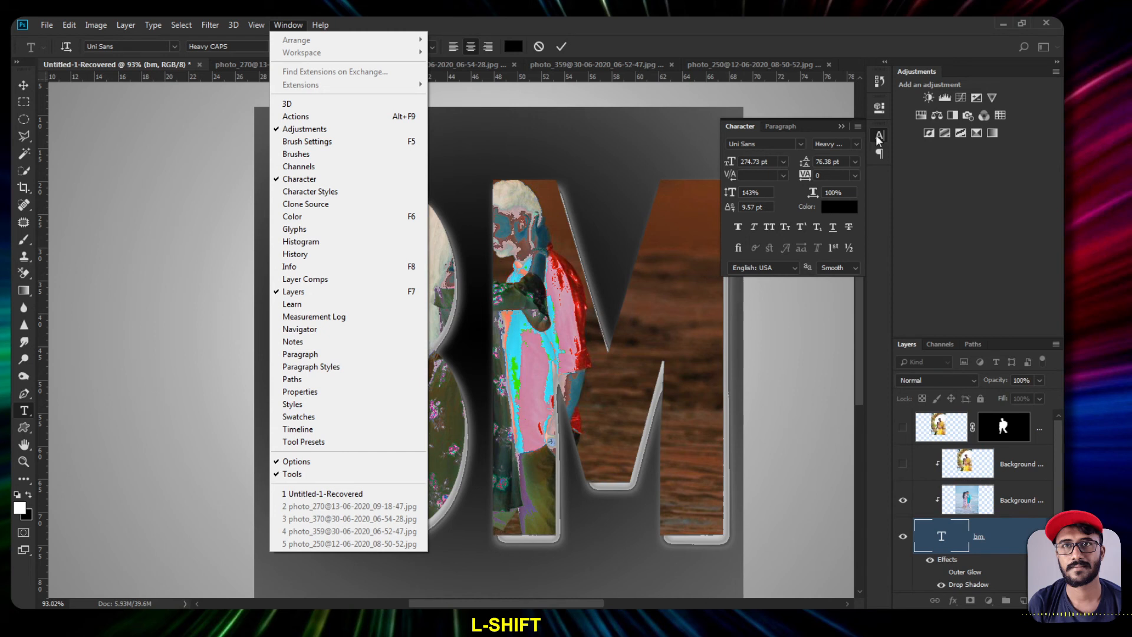
pyautogui.click(805, 176)
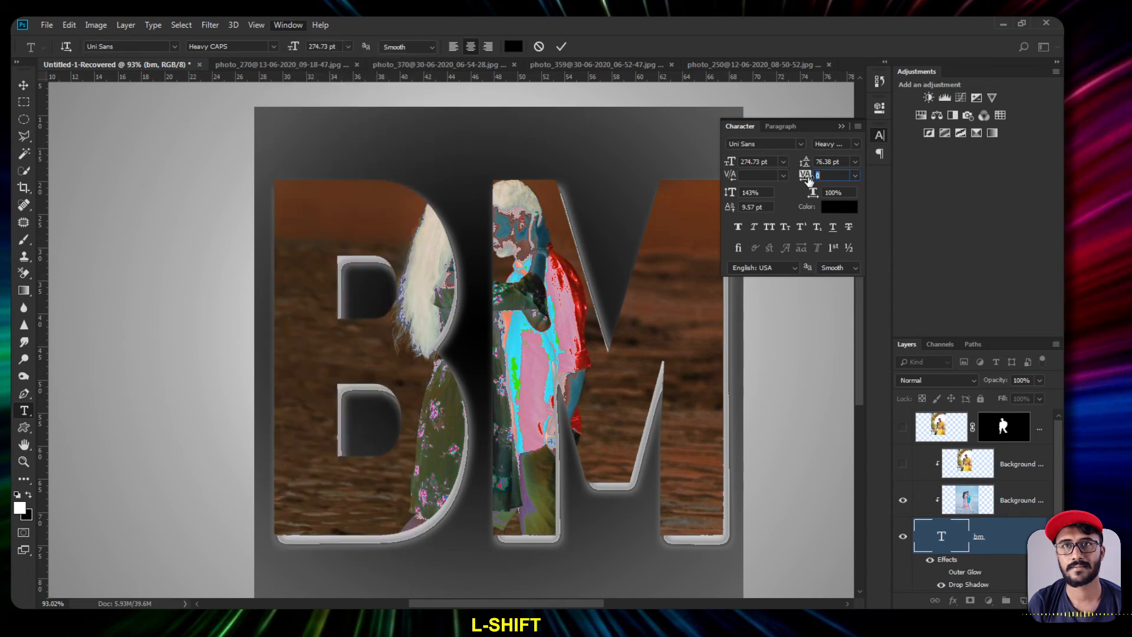
pyautogui.moveTo(806, 176); pyautogui.dragTo(804, 181)
pyautogui.click(563, 46)
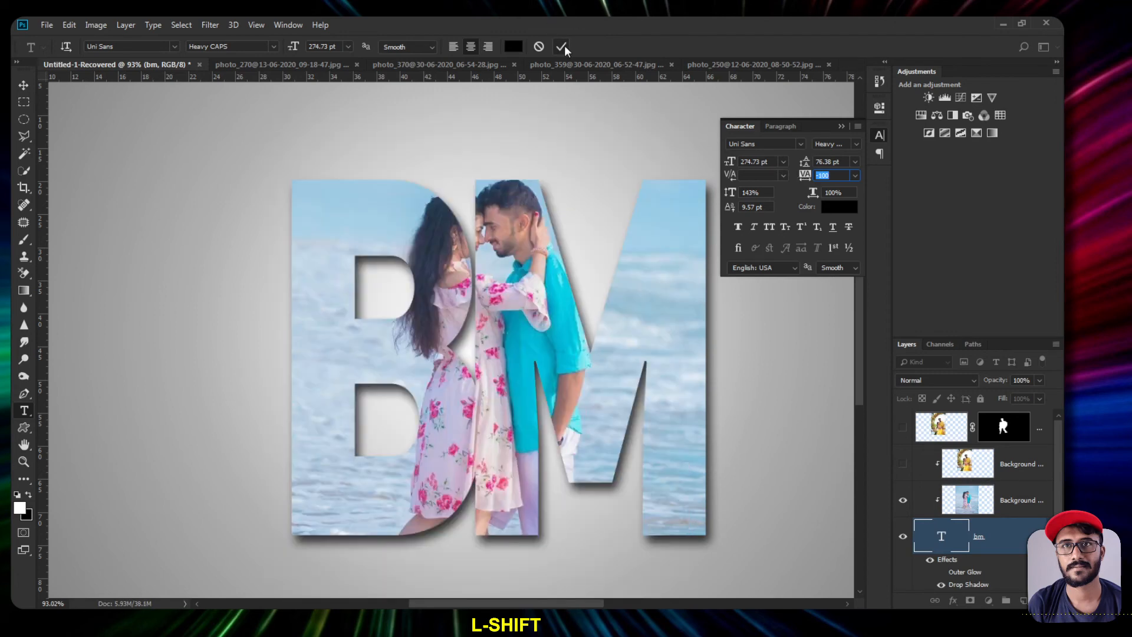
pyautogui.click(841, 126)
# - Replace the BM text with LOVE, keeping the beach photo clipped inside the letters
pyautogui.scroll(-2, 526, 367)
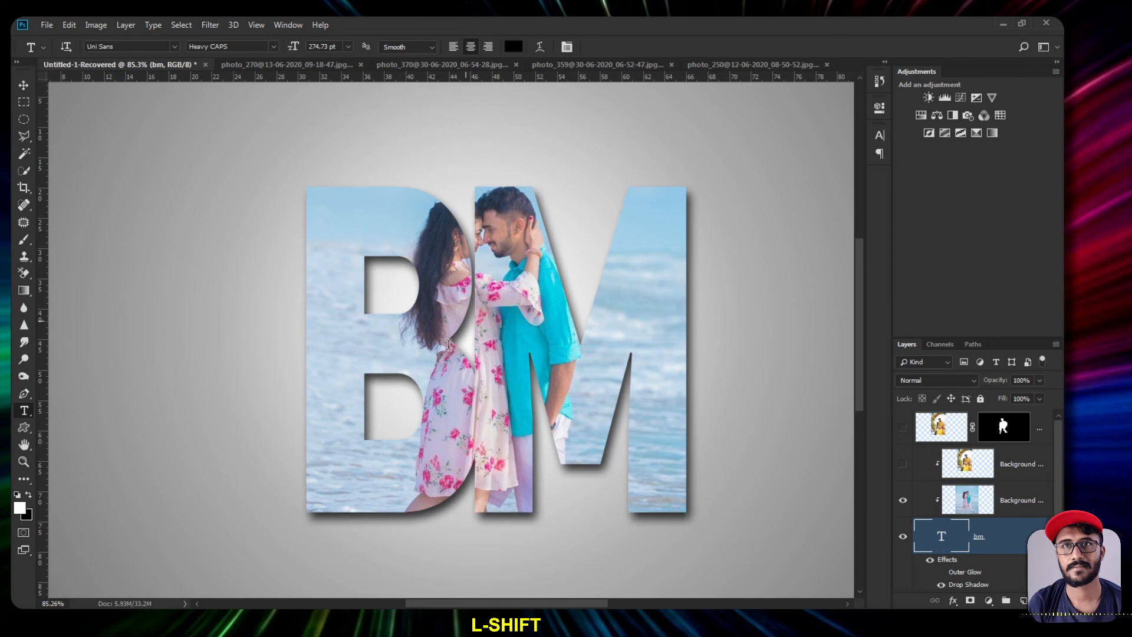
pyautogui.moveTo(318, 358); pyautogui.dragTo(675, 388)
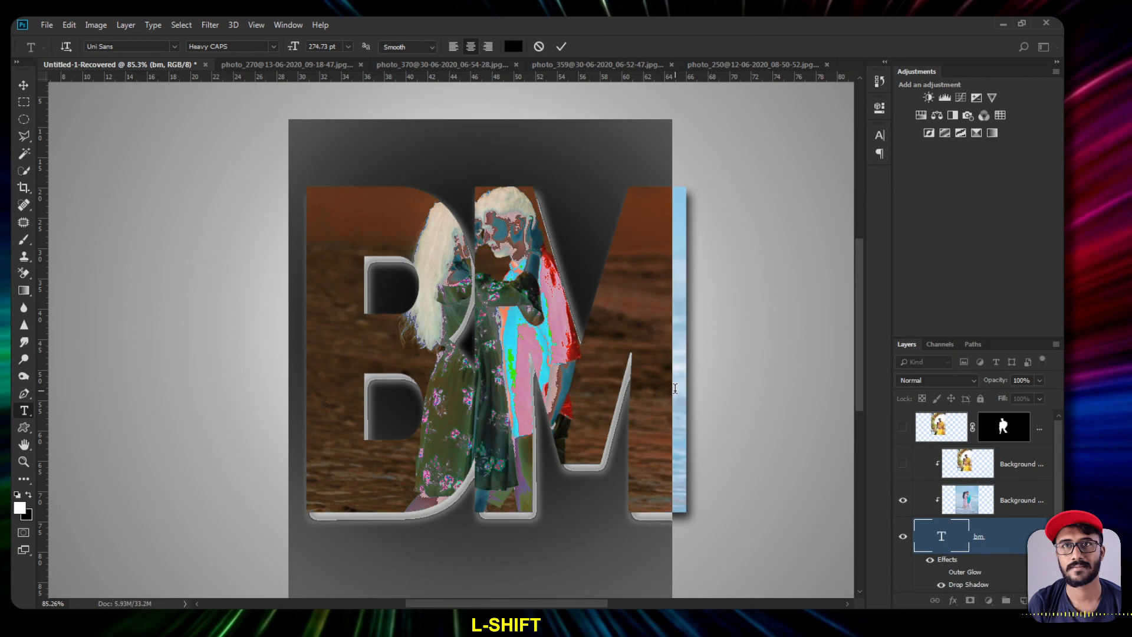
pyautogui.write('LOV')
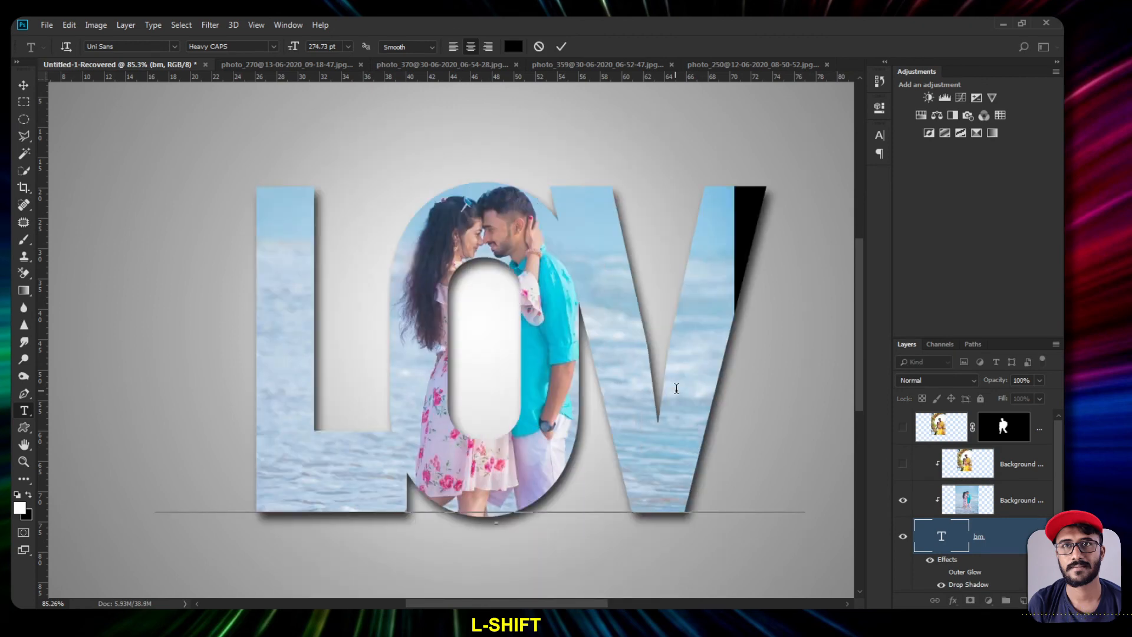
pyautogui.write('E')
# - Reduce the font size of the whole LOVE text and move it up so the letters frame the couple's faces
pyautogui.hotkey('ctrl', 'a')
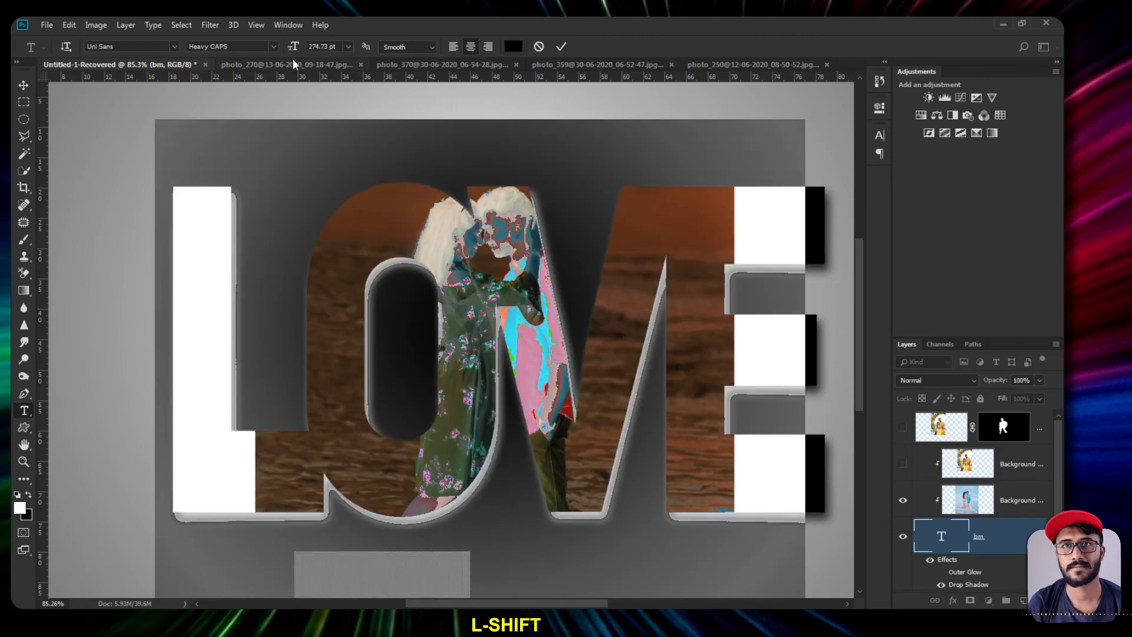
pyautogui.moveTo(293, 47); pyautogui.dragTo(227, 55)
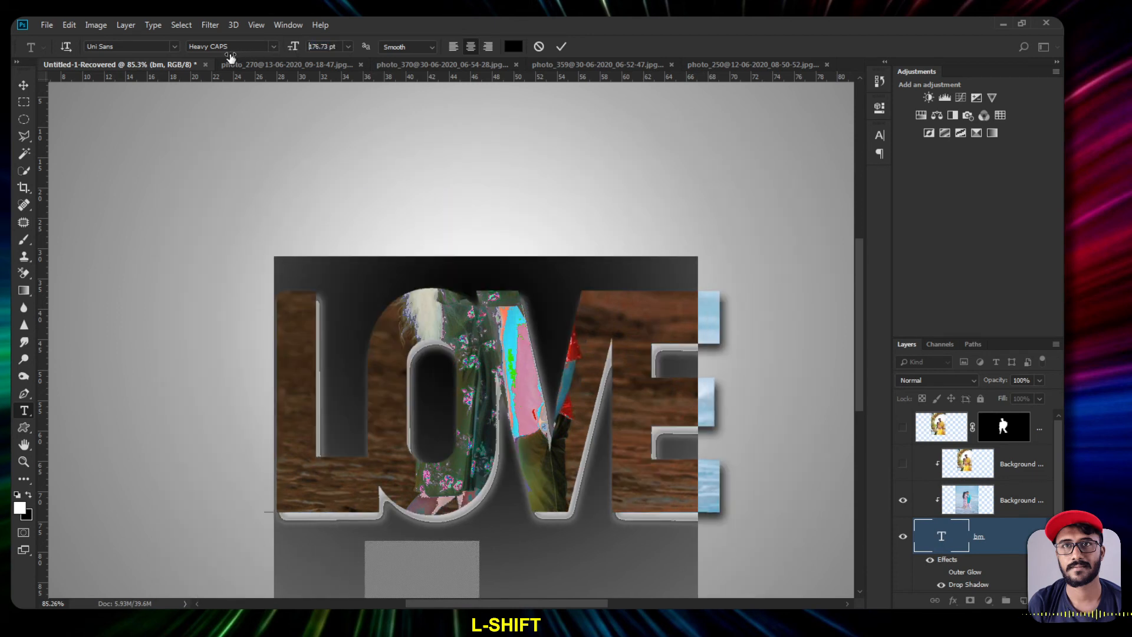
pyautogui.click(24, 85)
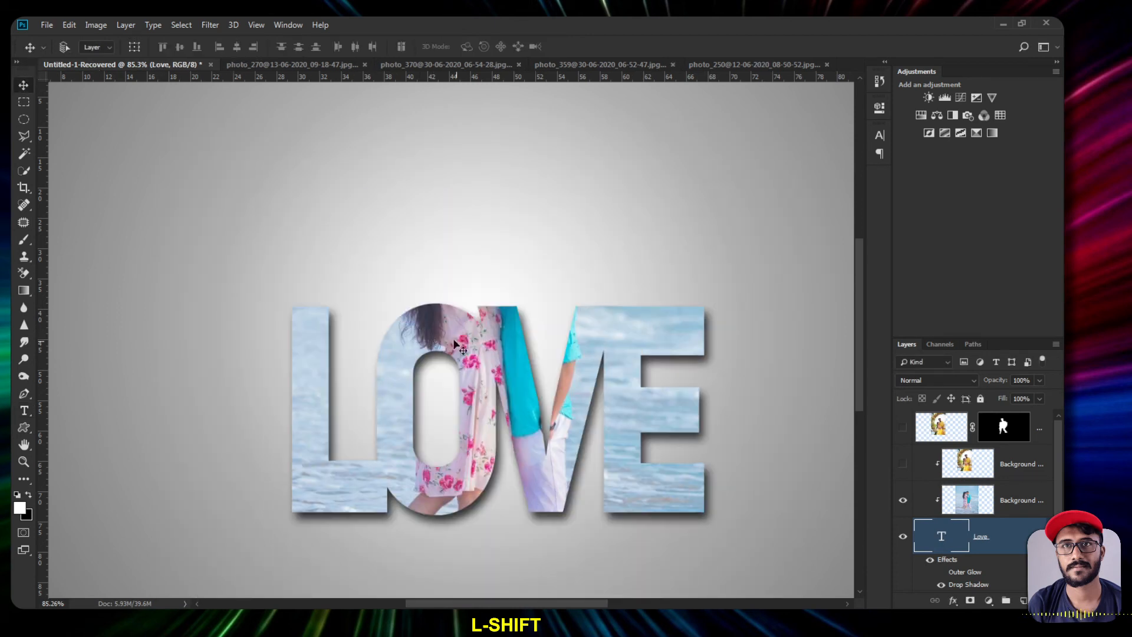
pyautogui.moveTo(476, 366); pyautogui.dragTo(494, 242)
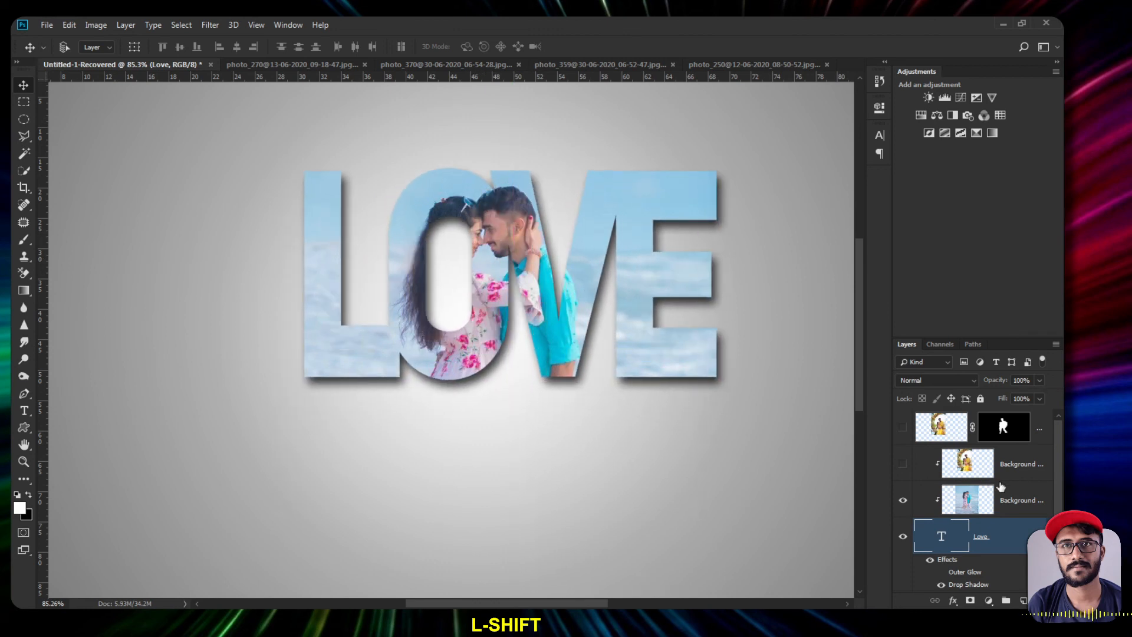
# - Replace the beach photo inside LOVE with the yellow-outfit couple photo, and position a duplicate of it over the letters L and O
pyautogui.click(913, 465)
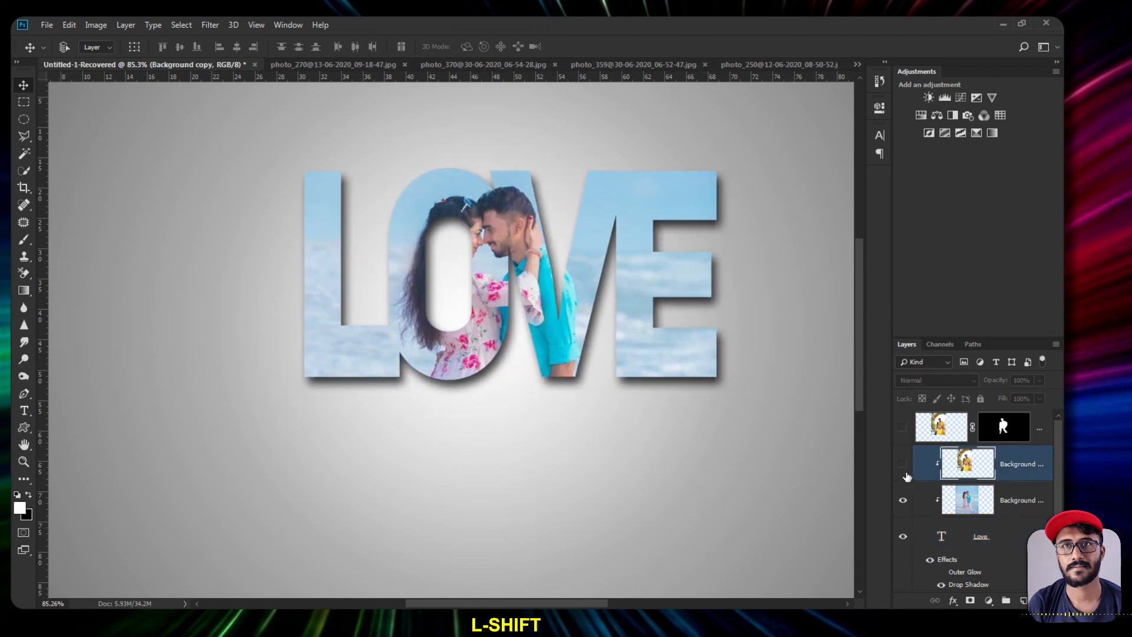
pyautogui.click(903, 464)
pyautogui.click(903, 500)
pyautogui.moveTo(507, 276); pyautogui.dragTo(415, 250)
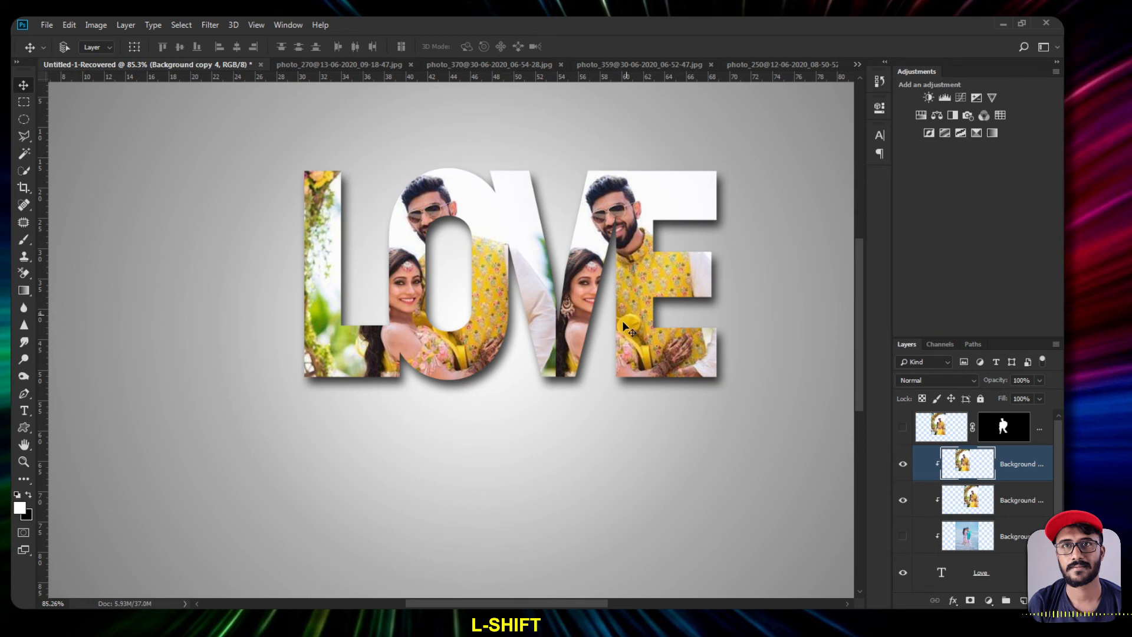
pyautogui.moveTo(624, 286); pyautogui.dragTo(508, 231)
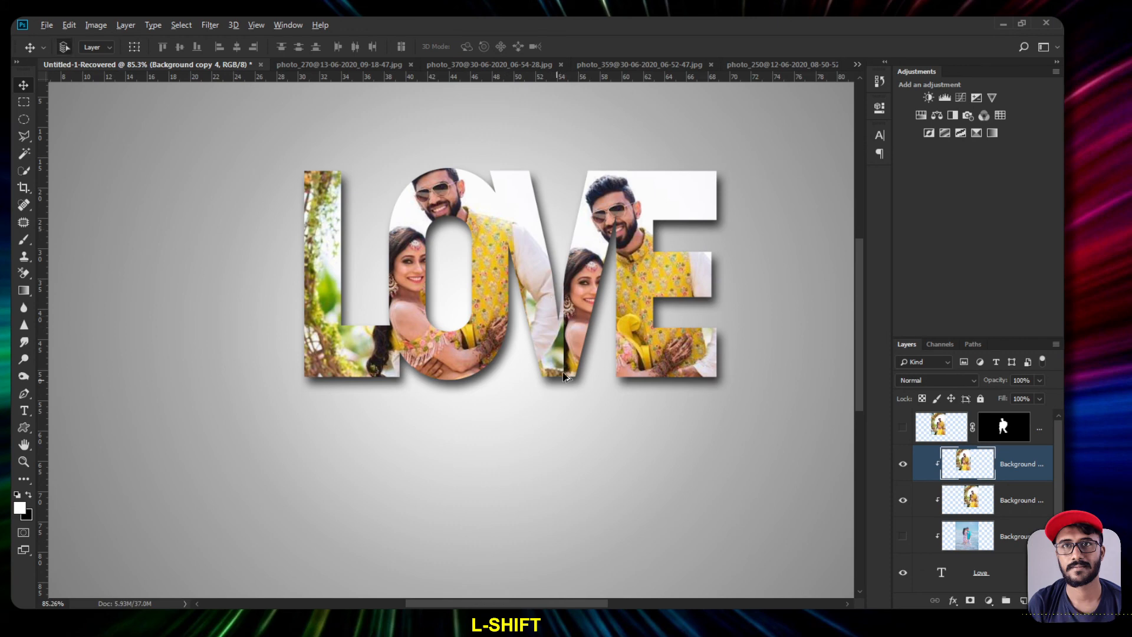
# - Select the LOVE text together with its three clipped photo layers and move them down and left towards the canvas centre
pyautogui.scroll(-3, 558, 341)
pyautogui.scroll(2, 558, 341)
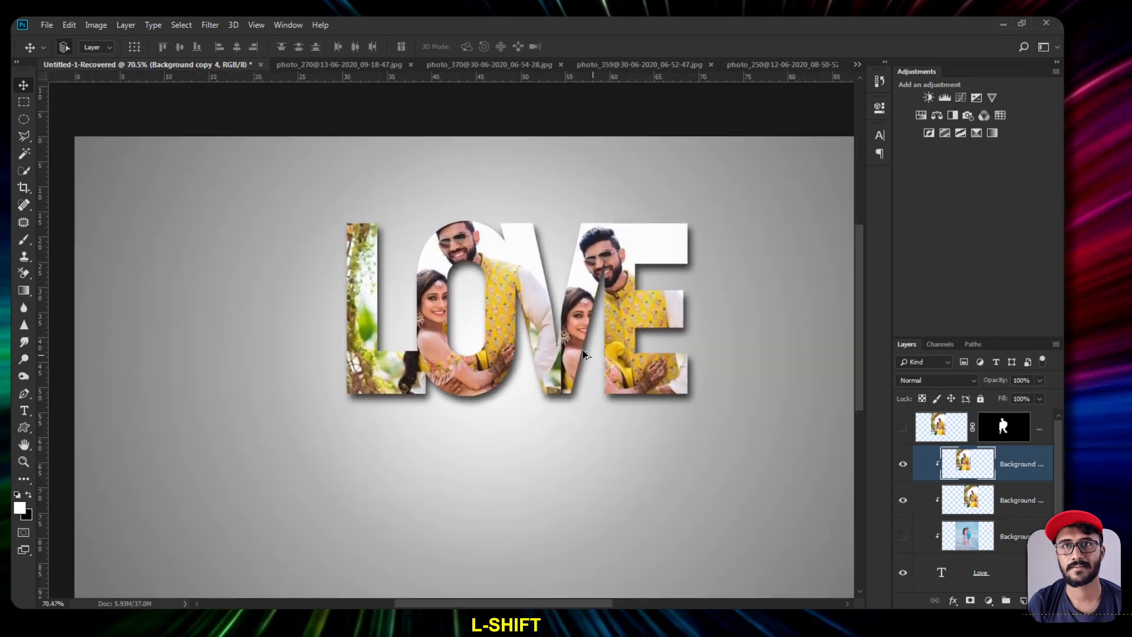
pyautogui.scroll(-3, 975, 503)
pyautogui.scroll(1, 976, 530)
pyautogui.click(989, 513)
pyautogui.scroll(2, 989, 511)
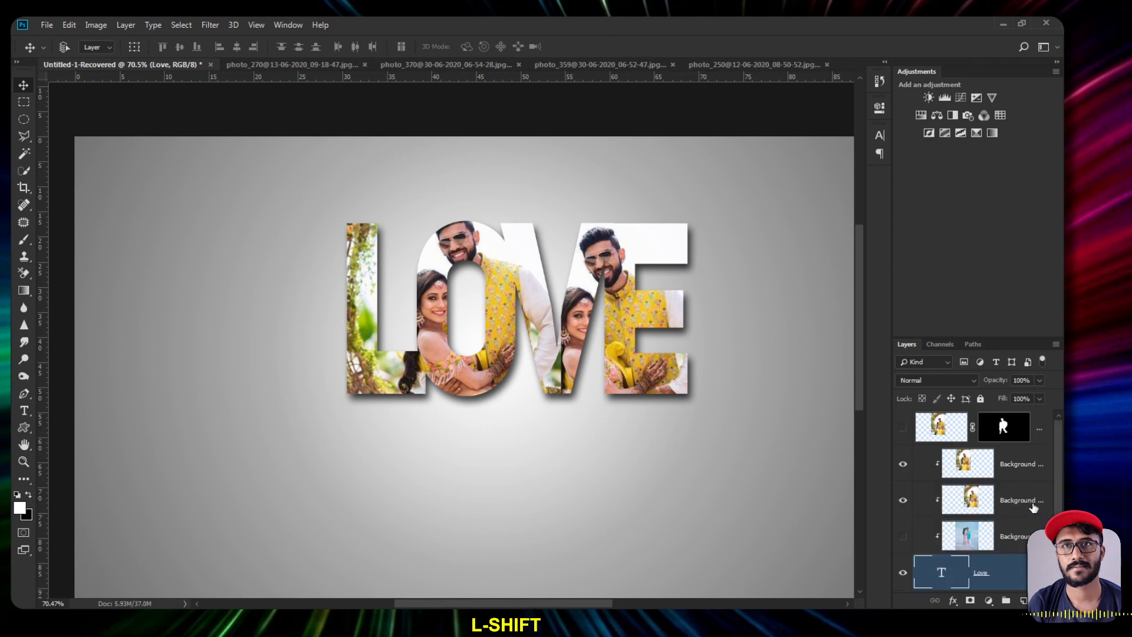
pyautogui.keyDown('shift'); pyautogui.click(1033, 508); pyautogui.keyUp('shift')
pyautogui.keyDown('shift'); pyautogui.click(1033, 467); pyautogui.keyUp('shift')
pyautogui.moveTo(625, 326); pyautogui.dragTo(593, 395)
# - Scale the selected text and photo layers to about 162%, centre them on the canvas at X 960.50, Y 540.50 px, and apply the transformation
pyautogui.hotkey('ctrl', 't')
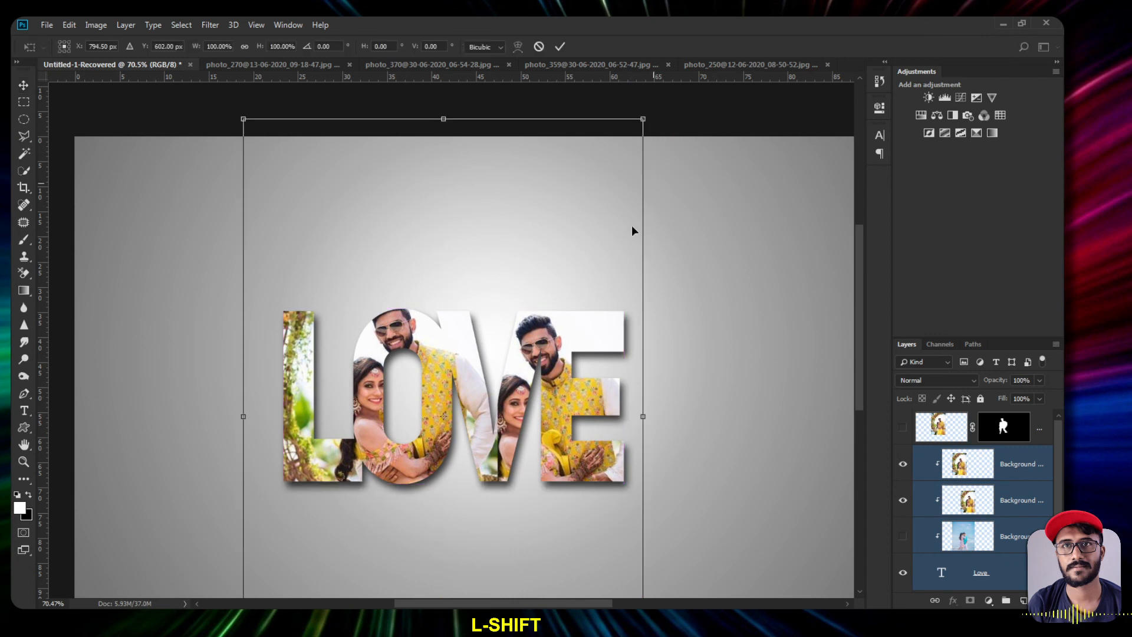
pyautogui.moveTo(644, 118); pyautogui.dragTo(755, 36)
pyautogui.scroll(-2, 485, 389)
pyautogui.scroll(-3, 484, 391)
pyautogui.moveTo(515, 455); pyautogui.dragTo(502, 494)
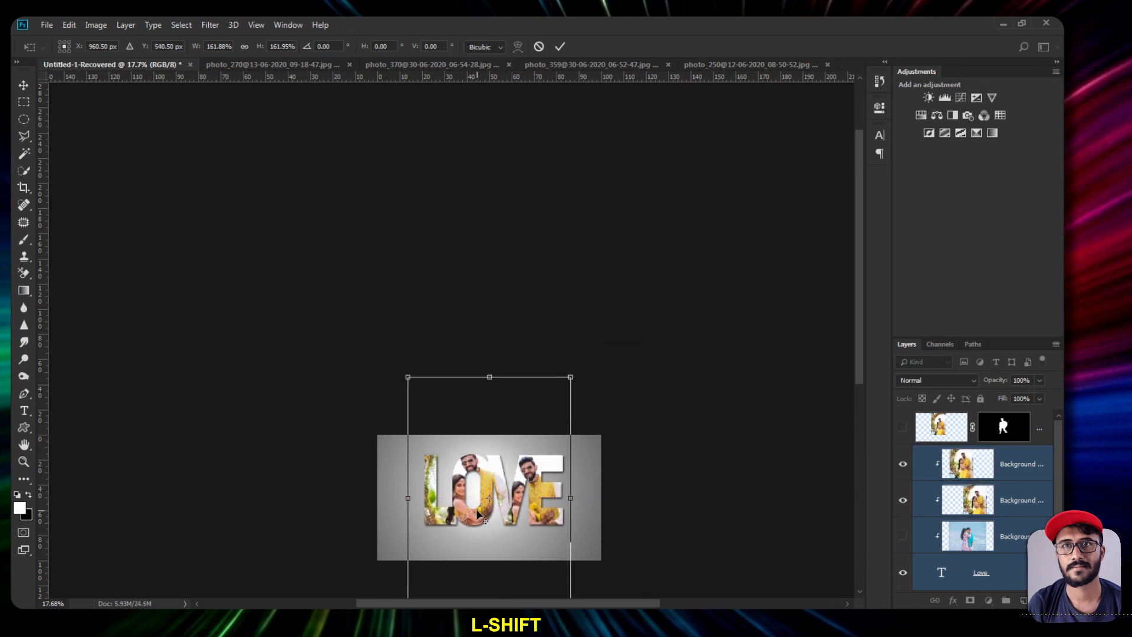
pyautogui.scroll(3, 478, 514)
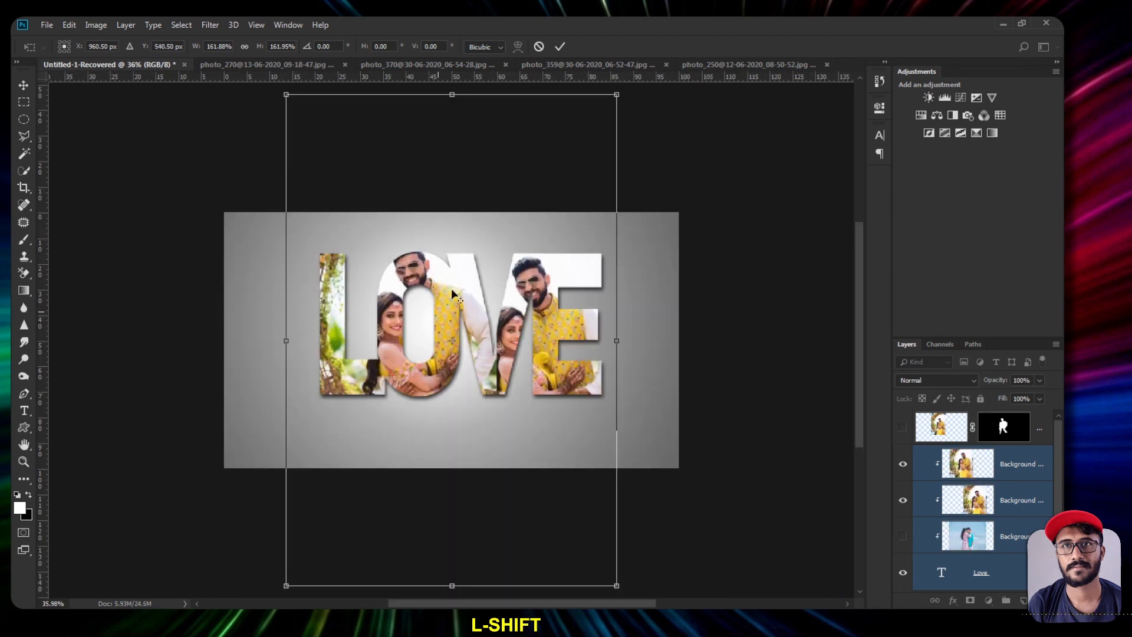
pyautogui.scroll(3, 428, 335)
pyautogui.scroll(1, 428, 334)
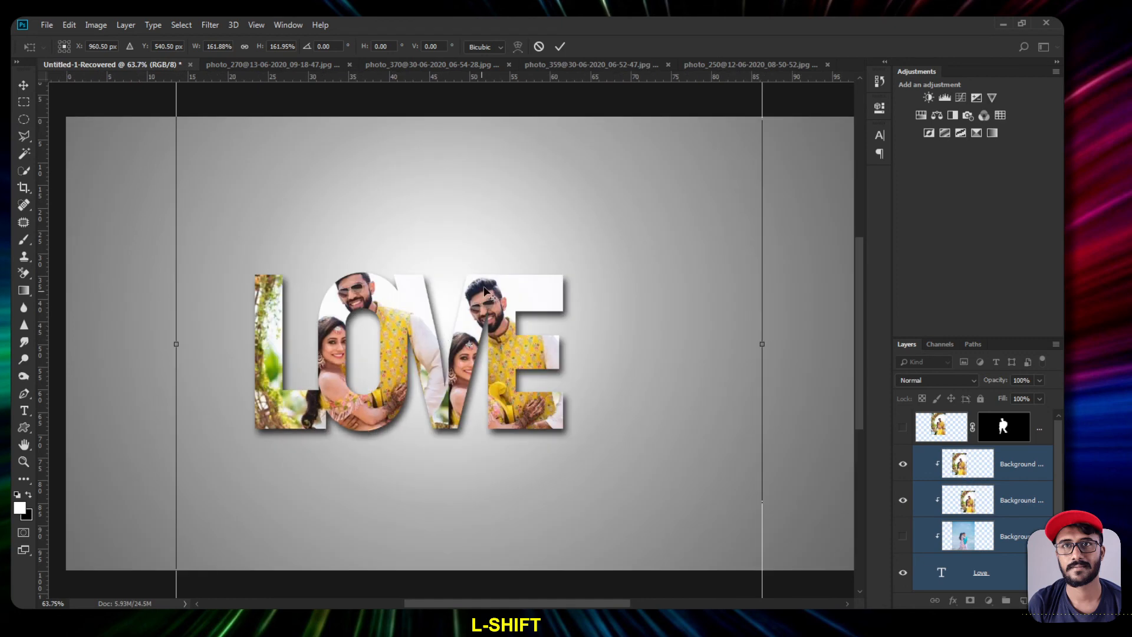
pyautogui.click(567, 52)
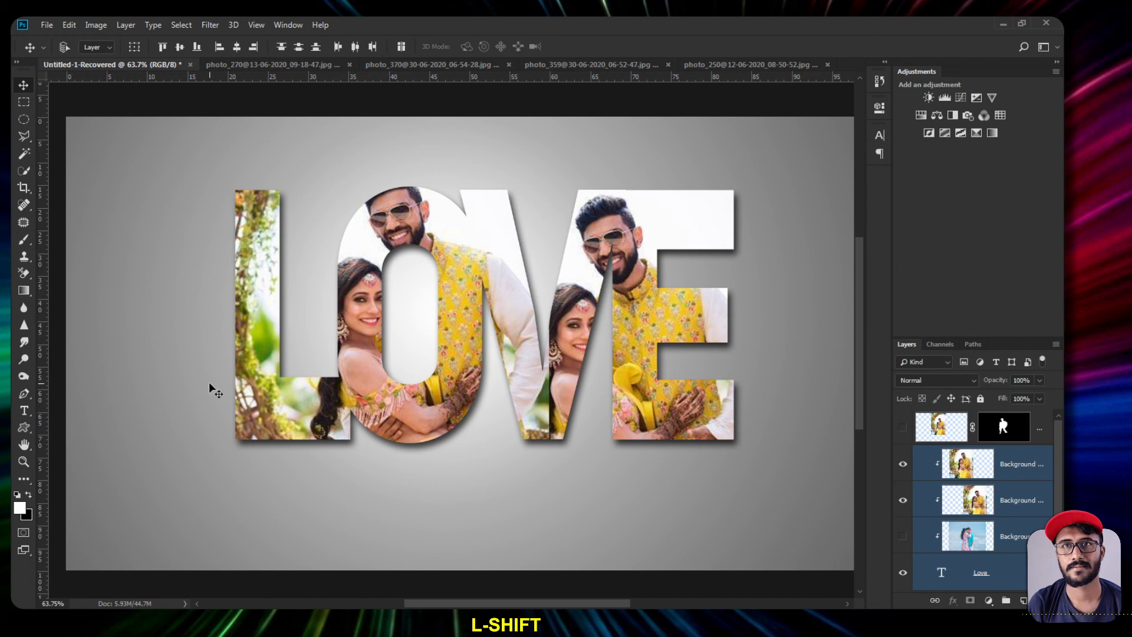
# - Open the enlarged LOVE text for editing, select all its letters, and close the text edit without changing them
pyautogui.click(25, 410)
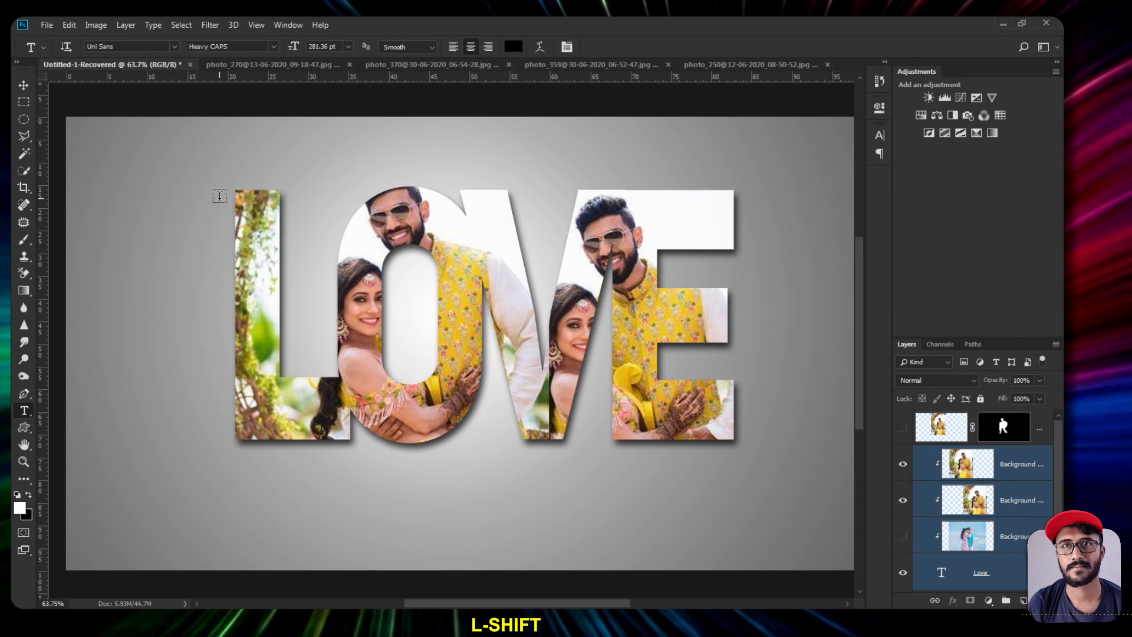
pyautogui.moveTo(696, 299); pyautogui.dragTo(209, 298)
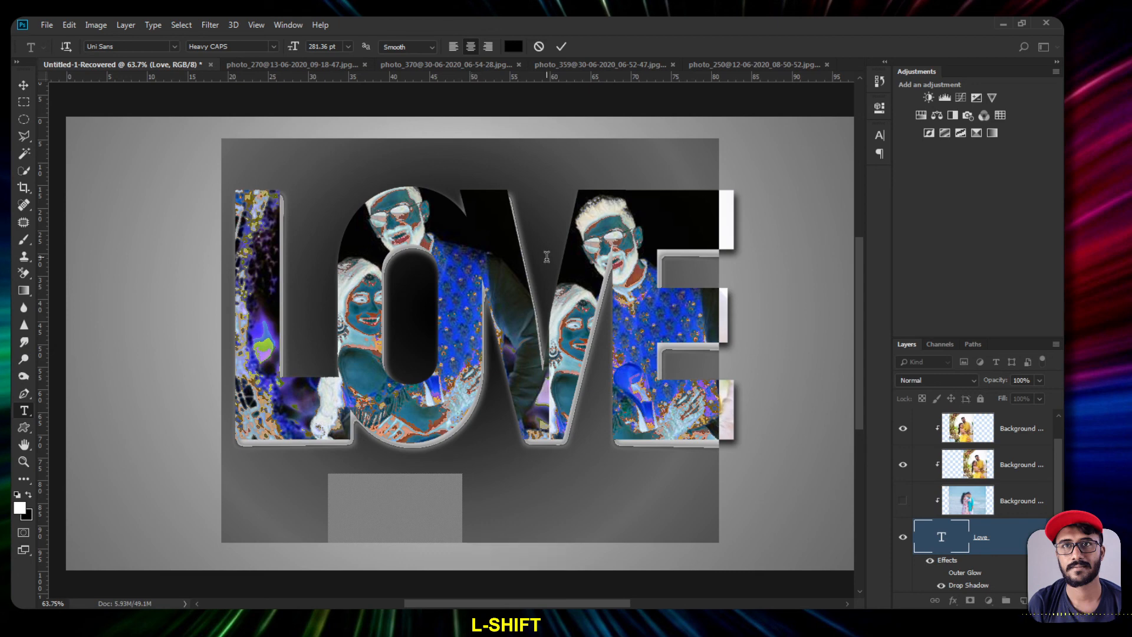
pyautogui.click(560, 47)
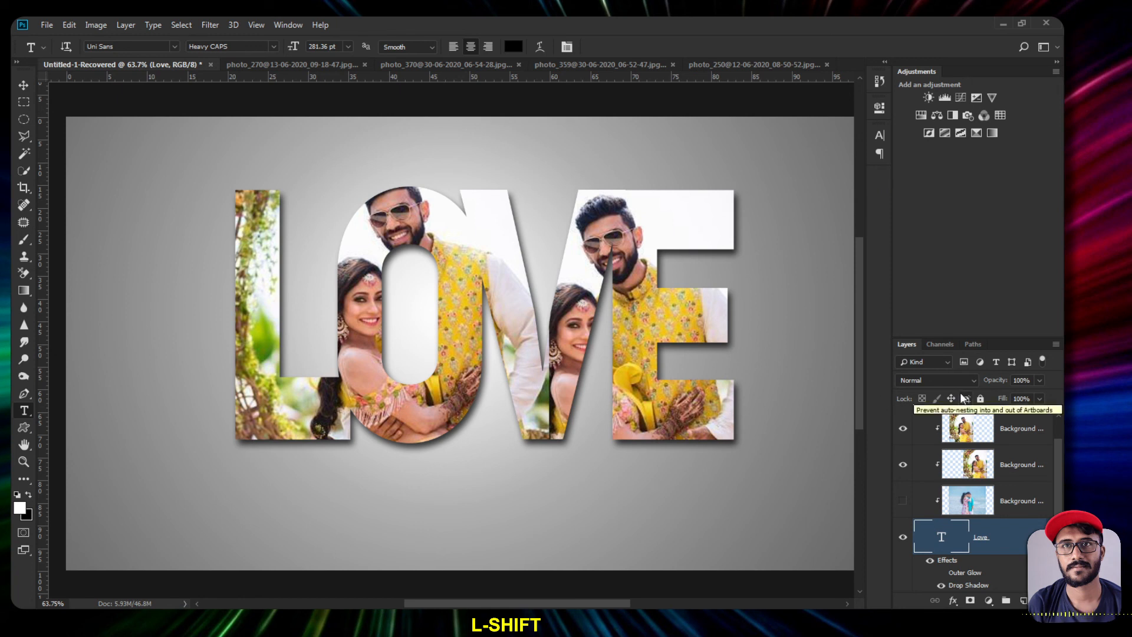
pyautogui.scroll(-4, 452, 339)
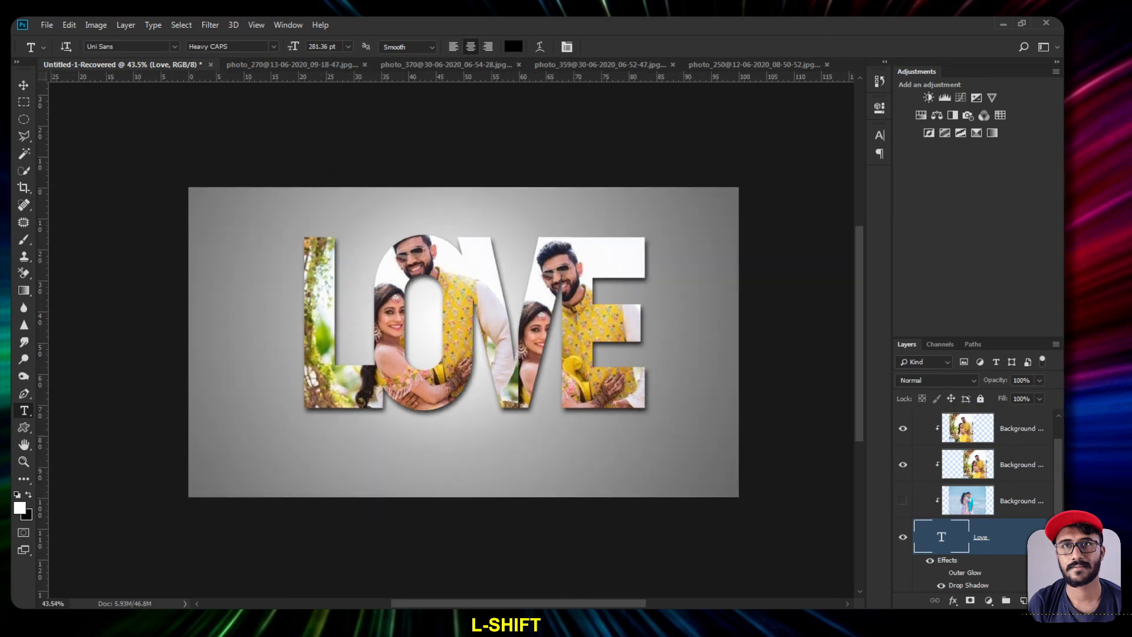
pyautogui.scroll(2, 453, 340)
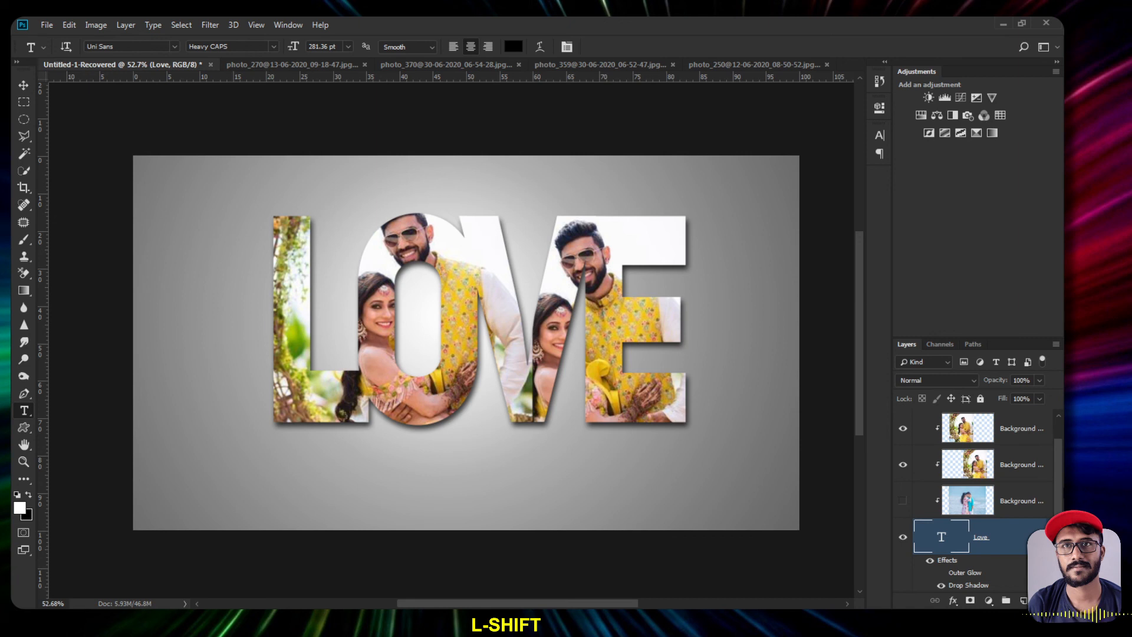
pyautogui.hotkey('shift', 'a')
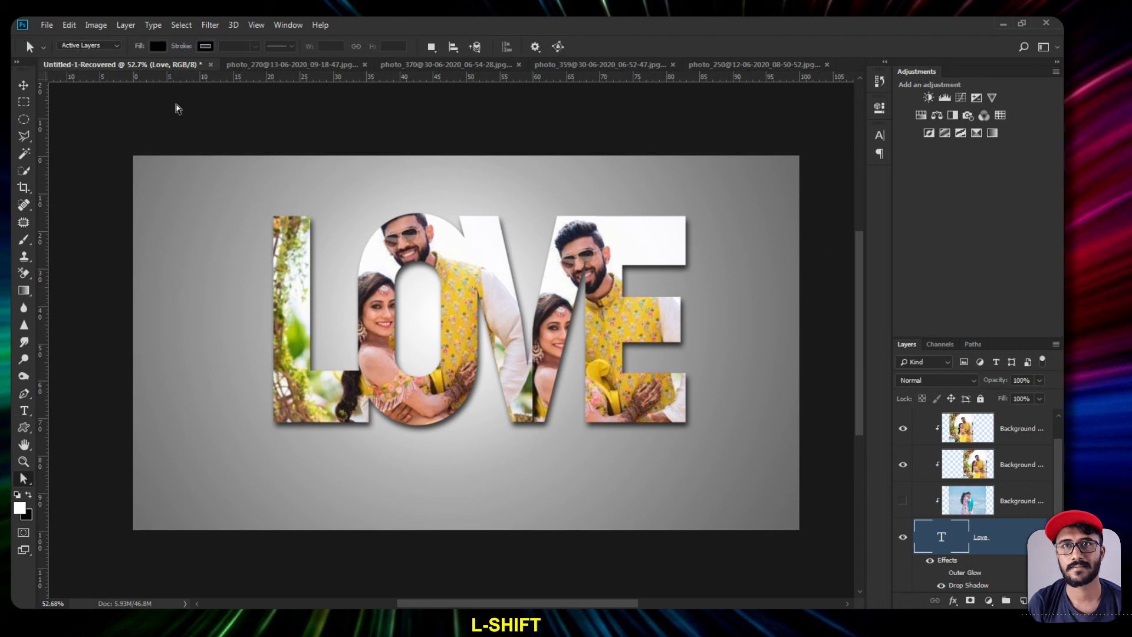
pyautogui.hotkey('ctrl', 'shift', 'F9')
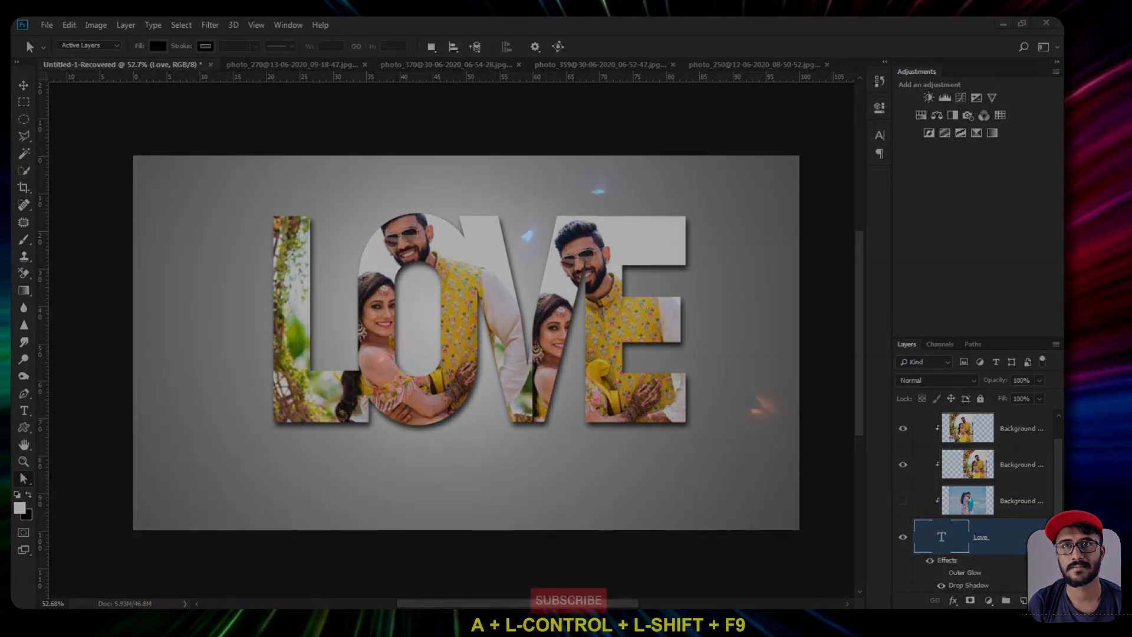